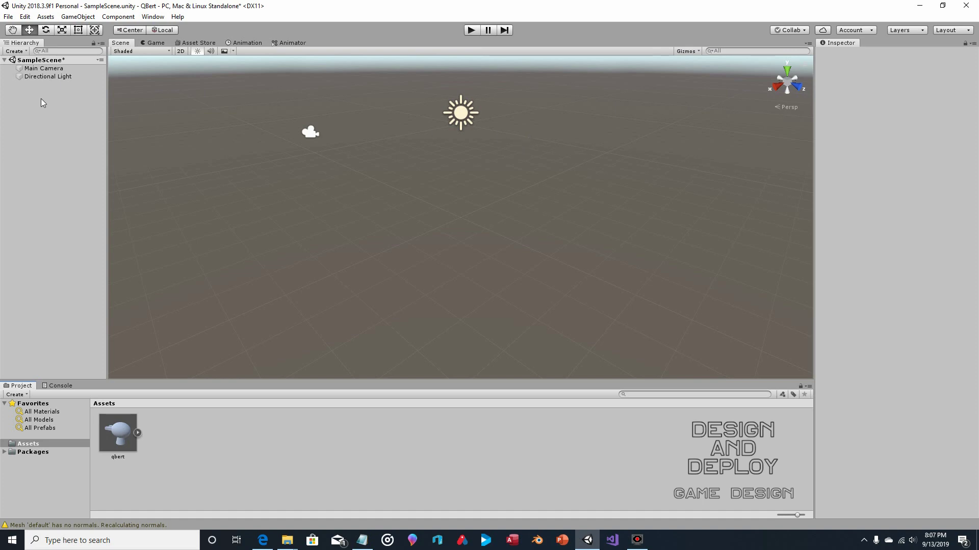
Show the qbert model's Import Settings, with its 0.0141 scale factor, in the Inspector.
{"action": "left_click", "coordinate": [122, 433]}
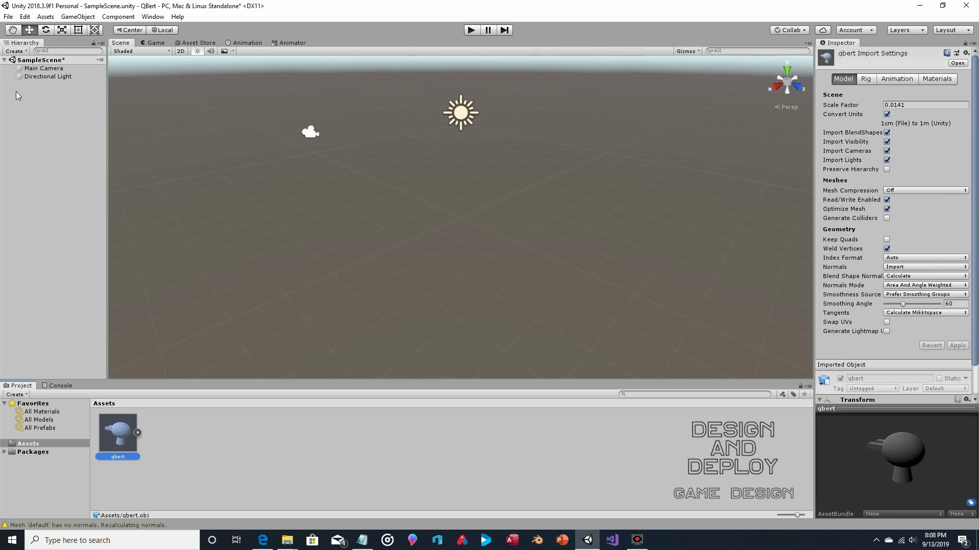
Add a Plane to the scene from the GameObject 3D Object menu.
{"action": "left_click", "coordinate": [12, 30]}
{"action": "left_click_drag", "start_coordinate": [199, 115], "coordinate": [509, 217], "text": "alt"}
{"action": "scroll", "coordinate": [389, 173], "scroll_direction": "down", "scroll_amount": 6}
{"action": "left_click", "coordinate": [70, 18]}
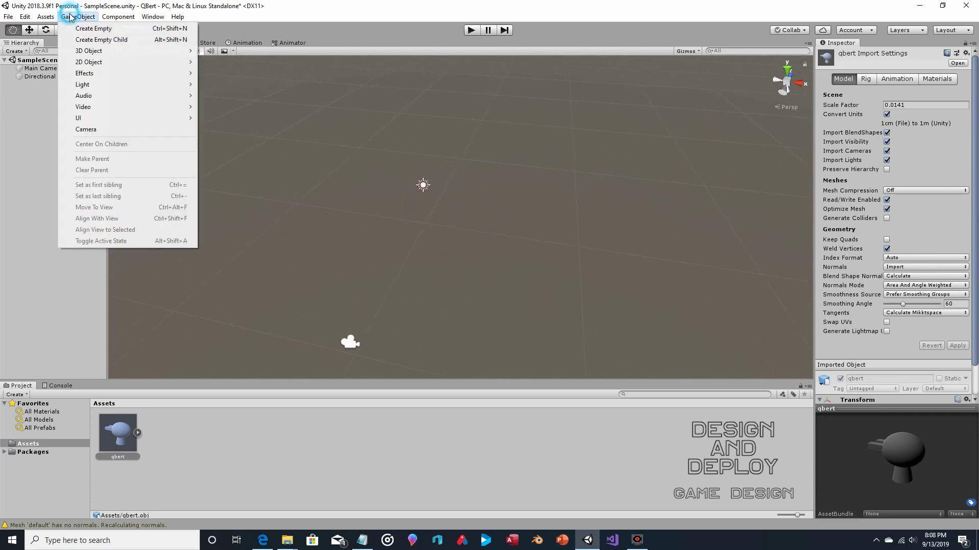
{"action": "mouse_move", "coordinate": [95, 53]}
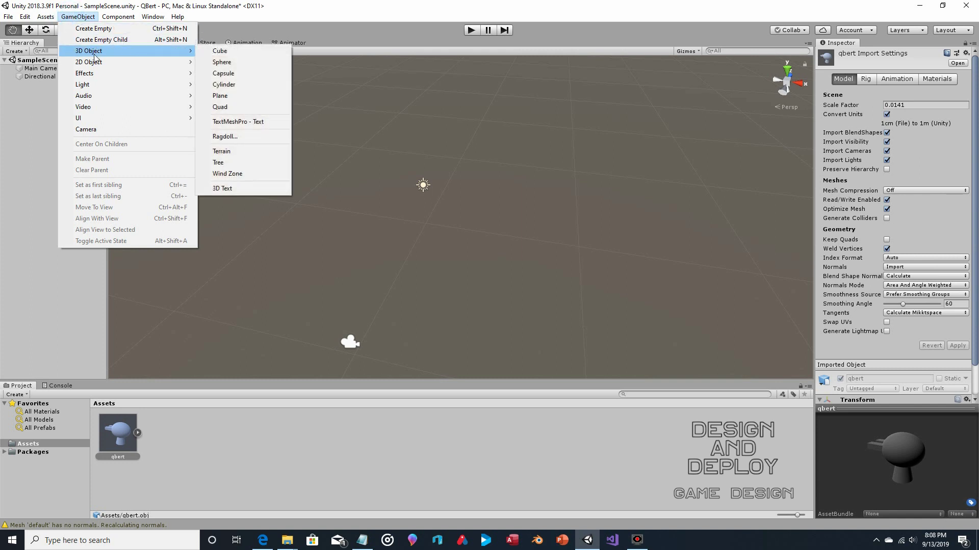
{"action": "left_click", "coordinate": [235, 97]}
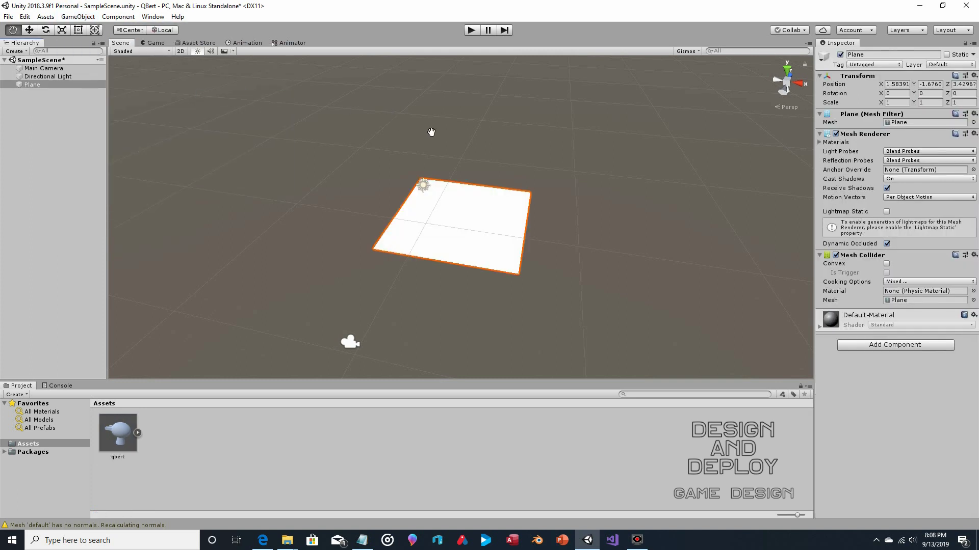
Scale the plane to 0.1 on X and Z.
{"action": "left_click", "coordinate": [892, 103]}
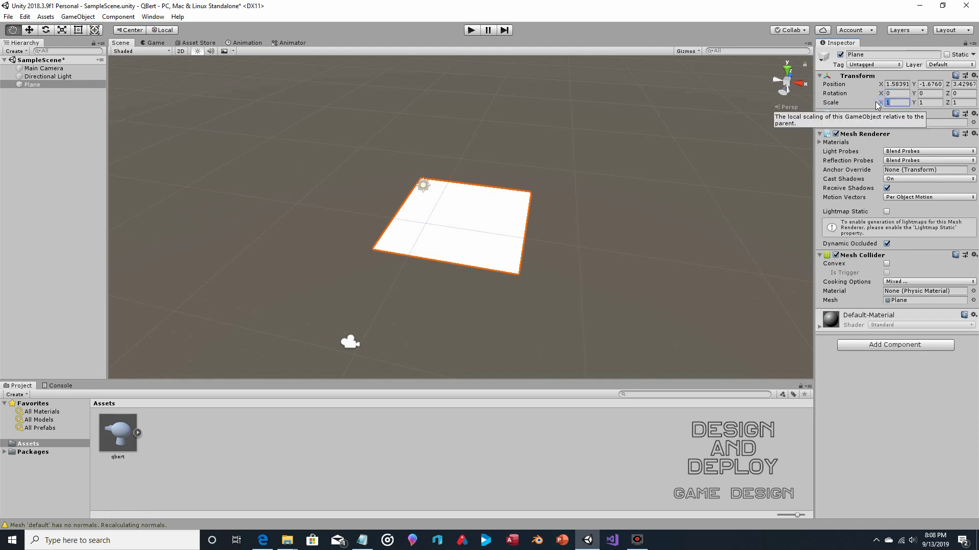
{"action": "type", "text": ".1"}
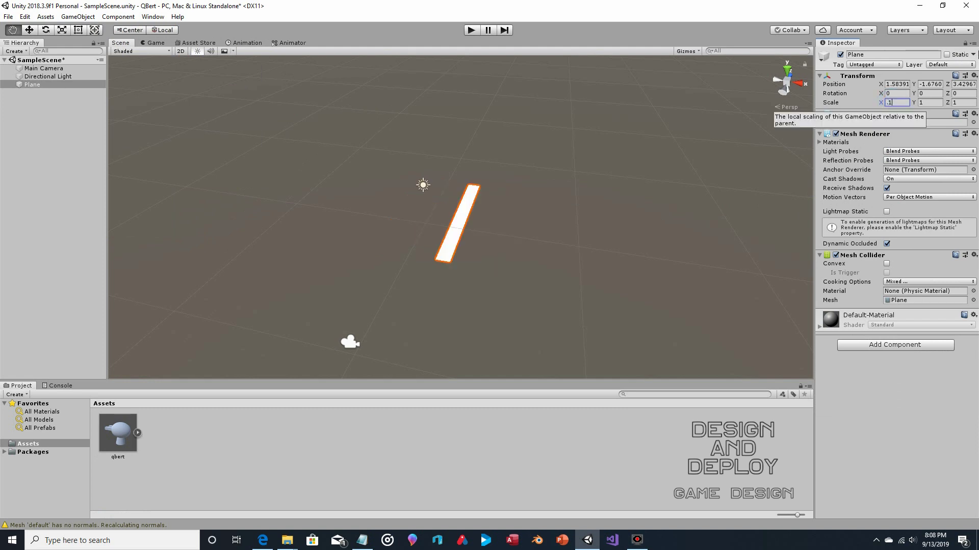
{"action": "left_click", "coordinate": [953, 102]}
{"action": "type", "text": ".1"}
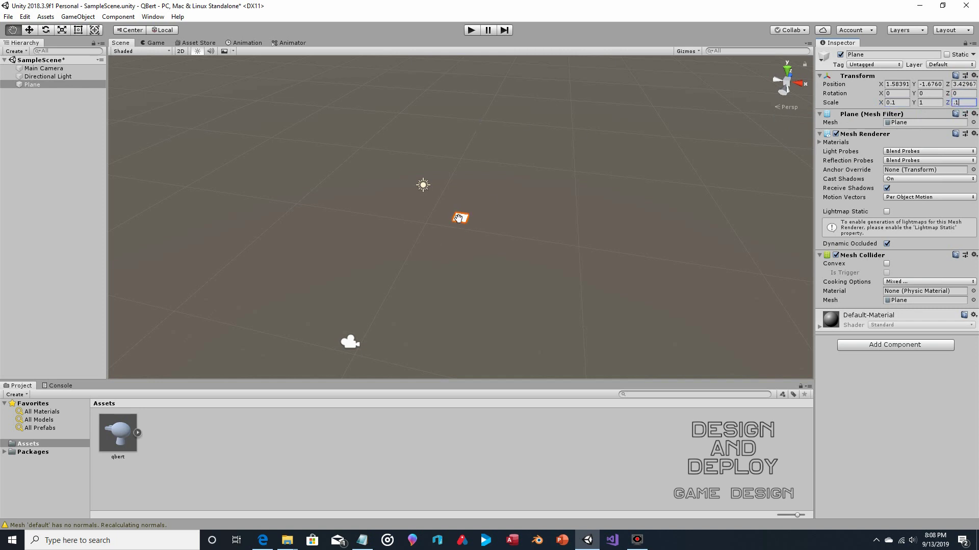
Place the plane at position 0, 0, 0.
{"action": "left_click", "coordinate": [886, 84]}
{"action": "type", "text": "0"}
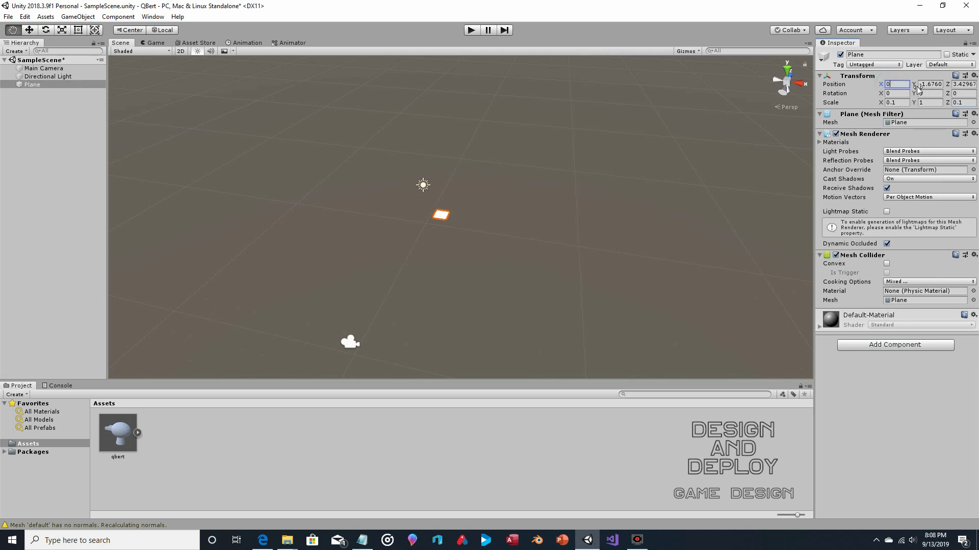
{"action": "key", "text": "Tab"}
{"action": "type", "text": "0"}
{"action": "key", "text": "Tab"}
{"action": "type", "text": "0"}
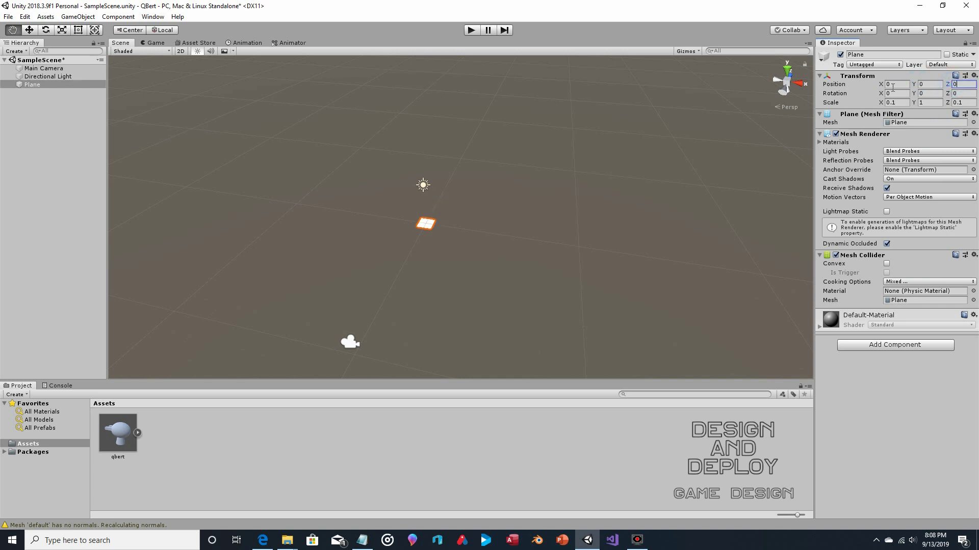
{"action": "left_click", "coordinate": [896, 85]}
{"action": "type", "text": "1"}
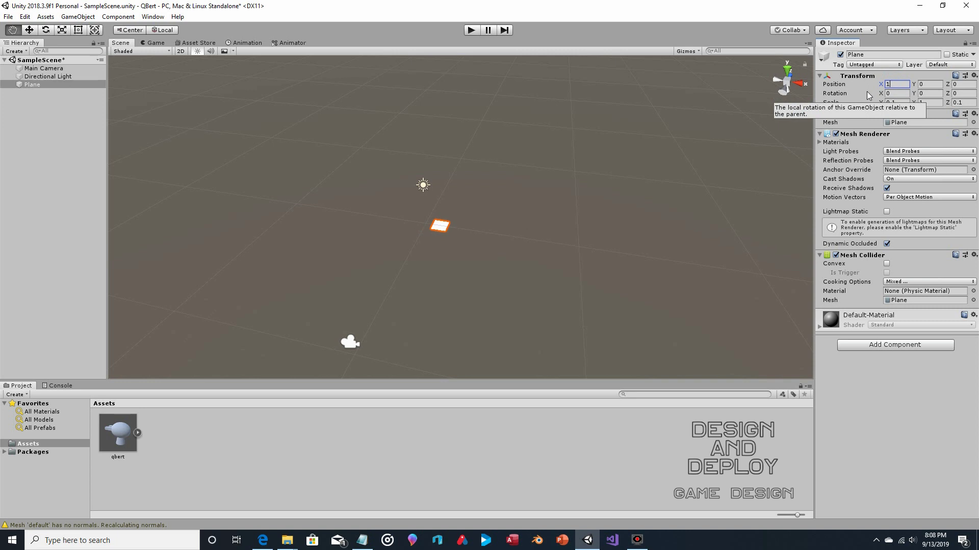
{"action": "key", "text": "BackSpace"}
{"action": "type", "text": "0"}
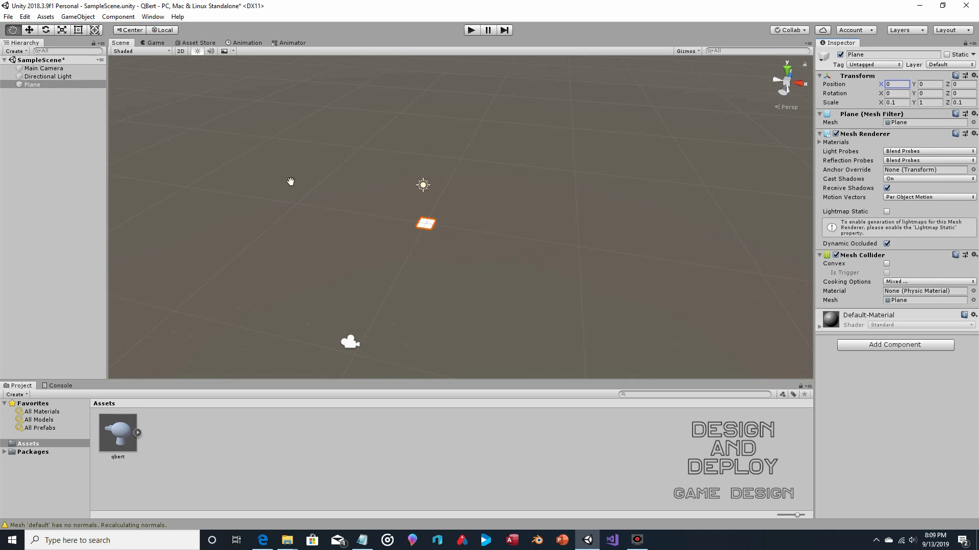
Paste a copy of the plane as Plane (1) at position 0, -1, -1.
{"action": "left_click_drag", "start_coordinate": [258, 143], "coordinate": [394, 173], "text": "alt"}
{"action": "key", "text": "f"}
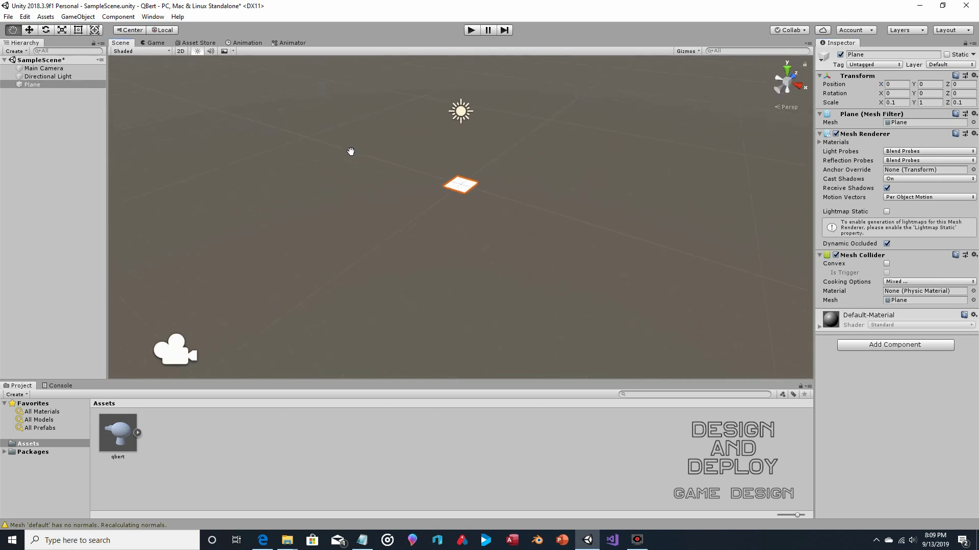
{"action": "right_click", "coordinate": [45, 87]}
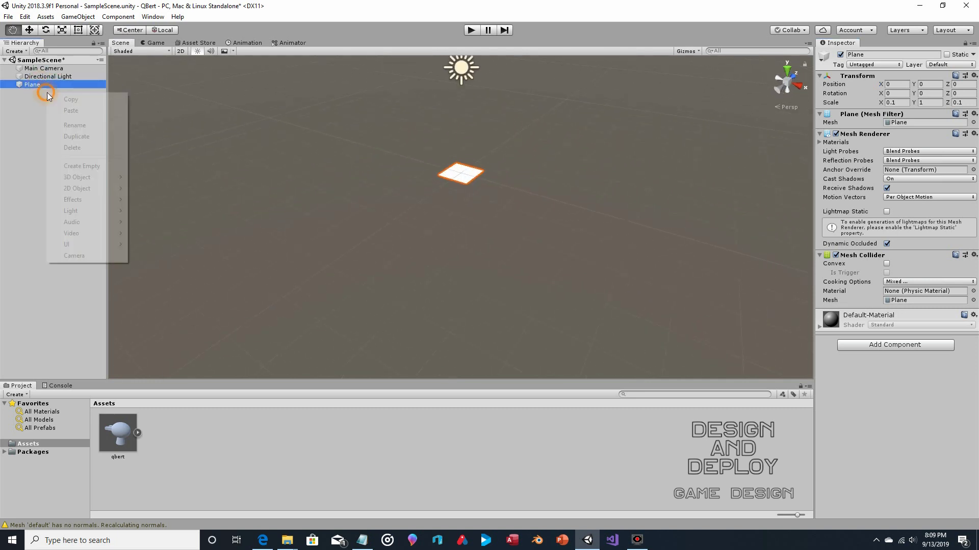
{"action": "left_click", "coordinate": [69, 111]}
{"action": "left_click", "coordinate": [29, 30]}
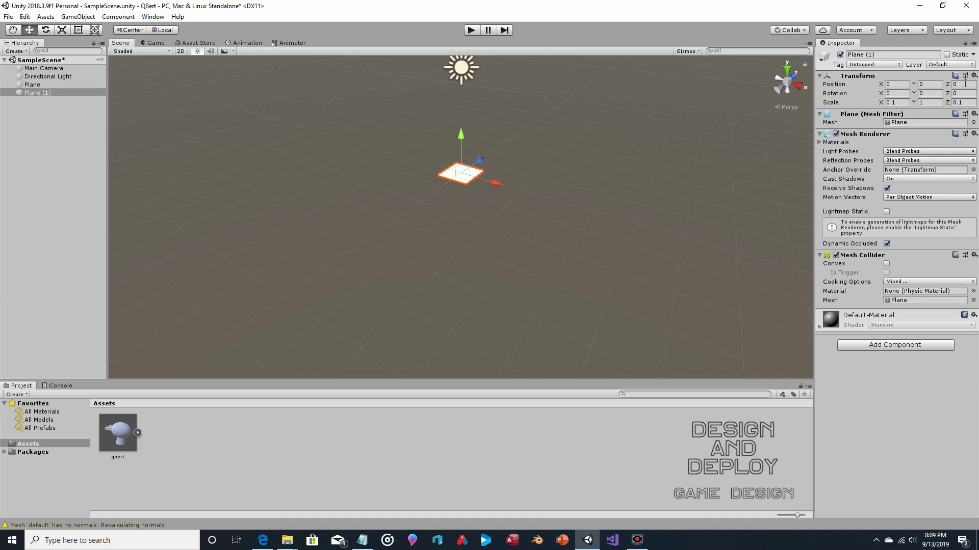
{"action": "left_click", "coordinate": [964, 84]}
{"action": "type", "text": "-1"}
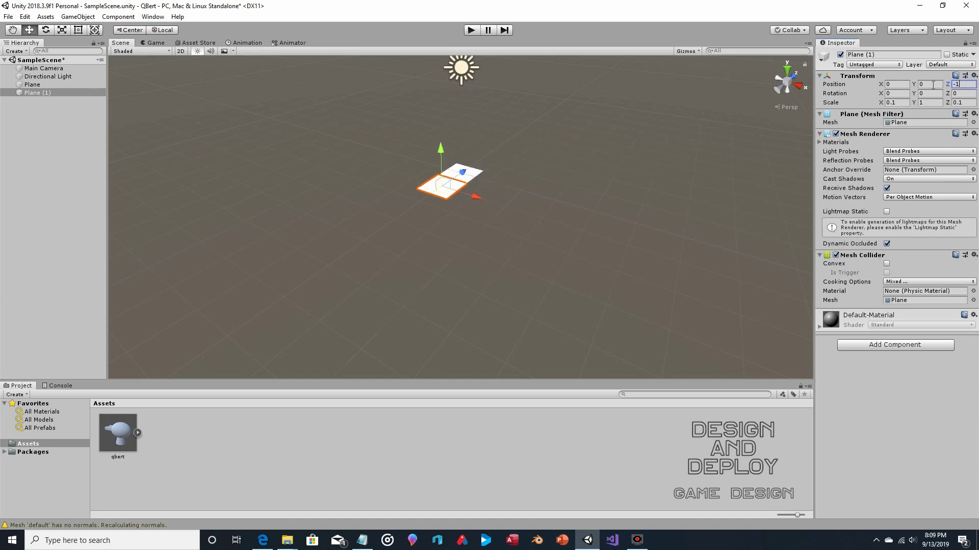
{"action": "left_click", "coordinate": [920, 85]}
{"action": "type", "text": "-1"}
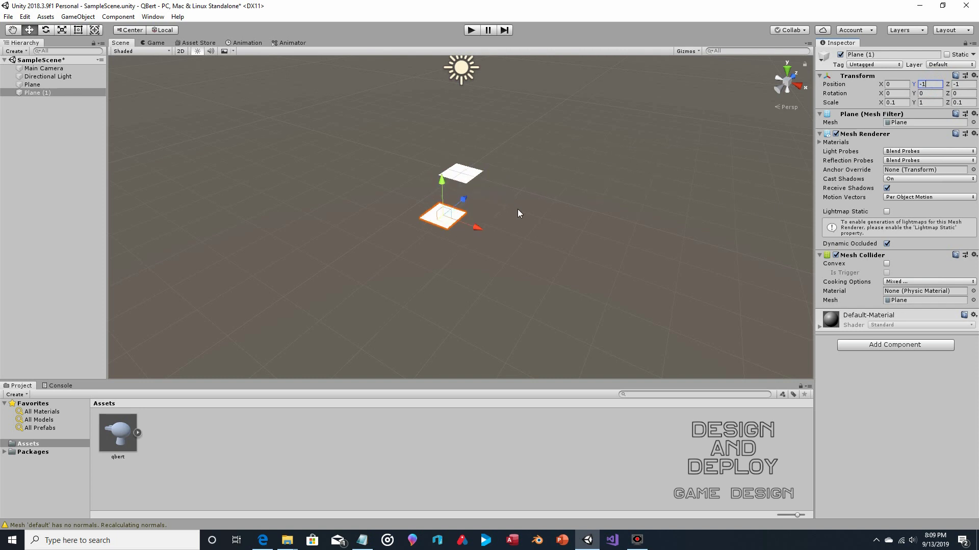
Copy Plane (1) into Plane (2) and place it at 1, -1, 0.
{"action": "right_click", "coordinate": [69, 94]}
{"action": "left_click", "coordinate": [86, 99]}
{"action": "right_click", "coordinate": [55, 110]}
{"action": "left_click", "coordinate": [68, 116]}
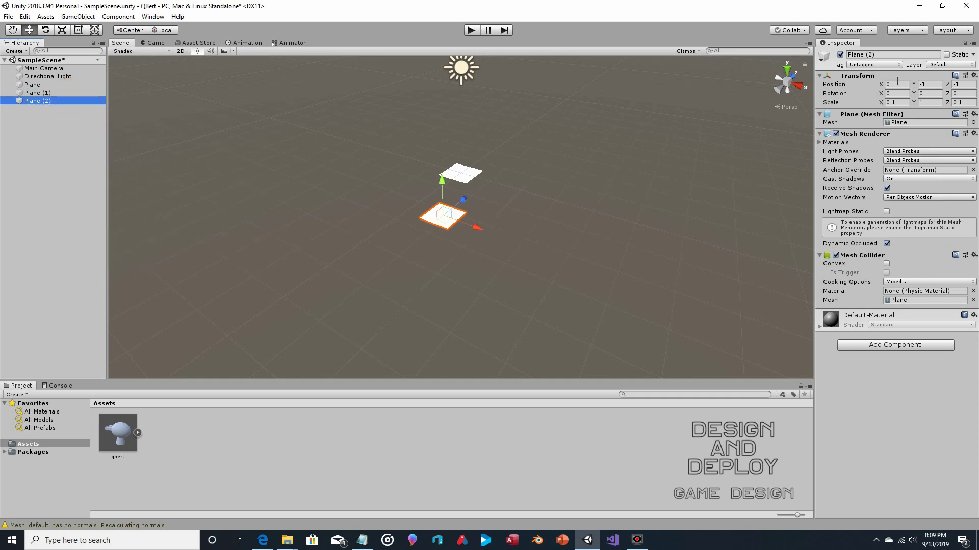
{"action": "left_click", "coordinate": [898, 84]}
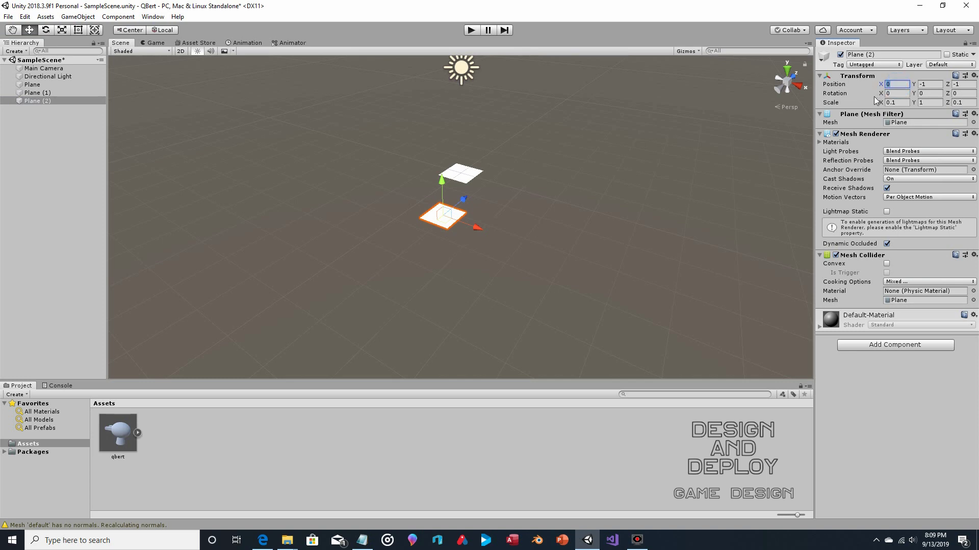
{"action": "type", "text": "1"}
{"action": "key", "text": "Tab"}
{"action": "key", "text": "Tab"}
{"action": "type", "text": "0"}
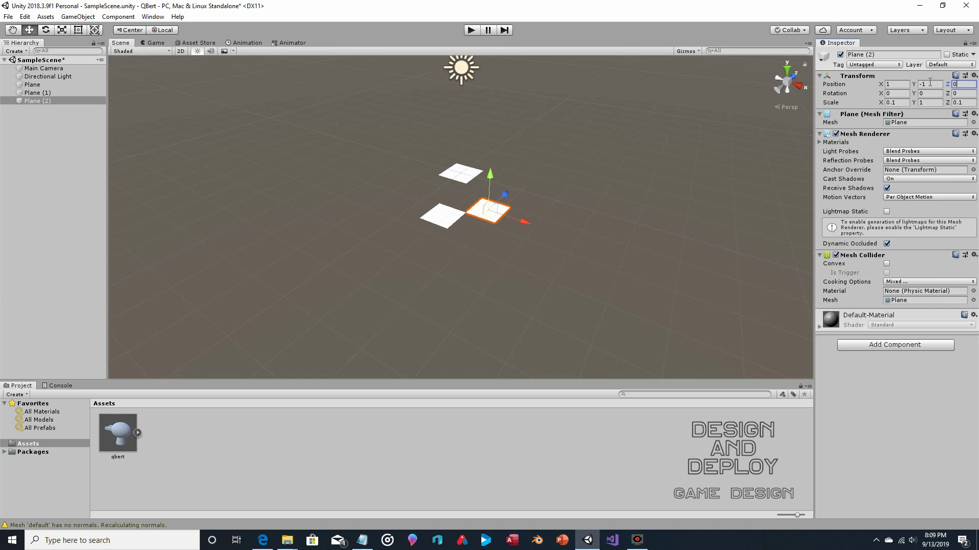
{"action": "left_click", "coordinate": [931, 85]}
{"action": "left_click", "coordinate": [931, 85]}
{"action": "mouse_move", "coordinate": [310, 153]}
{"action": "left_mouse_down", "text": "alt"}
{"action": "mouse_move", "coordinate": [284, 140]}
{"action": "mouse_move", "coordinate": [328, 136]}
{"action": "mouse_move", "coordinate": [315, 147]}
{"action": "left_mouse_up", "text": "alt"}
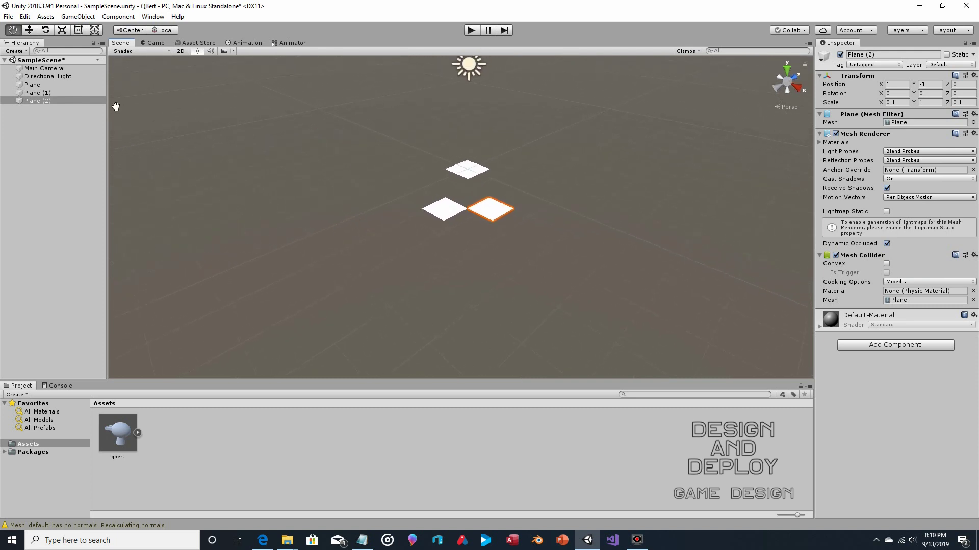
{"action": "left_click", "coordinate": [29, 29]}
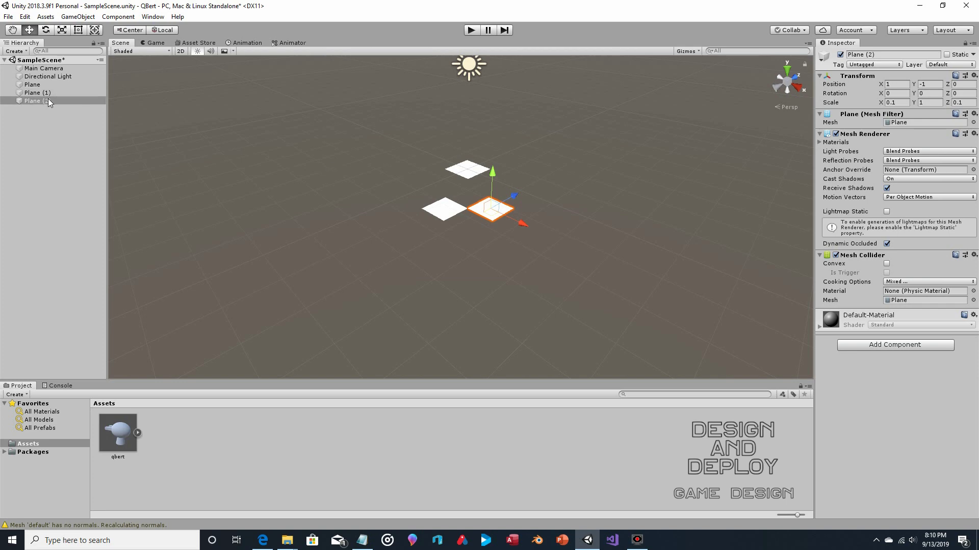
Copy Plane (2) into Plane (3) and move it to X 2, Y -2.
{"action": "right_click", "coordinate": [62, 104]}
{"action": "left_click", "coordinate": [75, 108]}
{"action": "right_click", "coordinate": [75, 108]}
{"action": "left_click", "coordinate": [95, 127]}
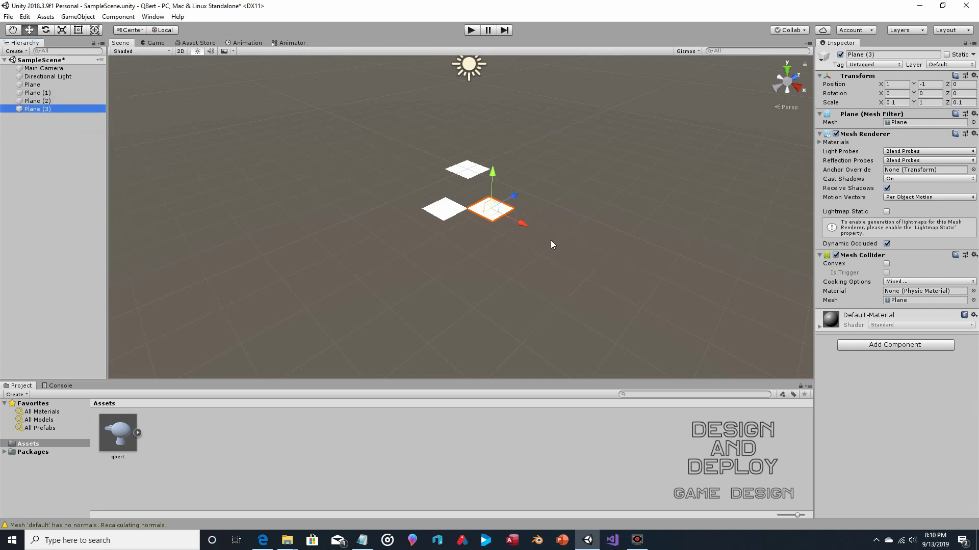
{"action": "left_click", "coordinate": [895, 84]}
{"action": "type", "text": "2"}
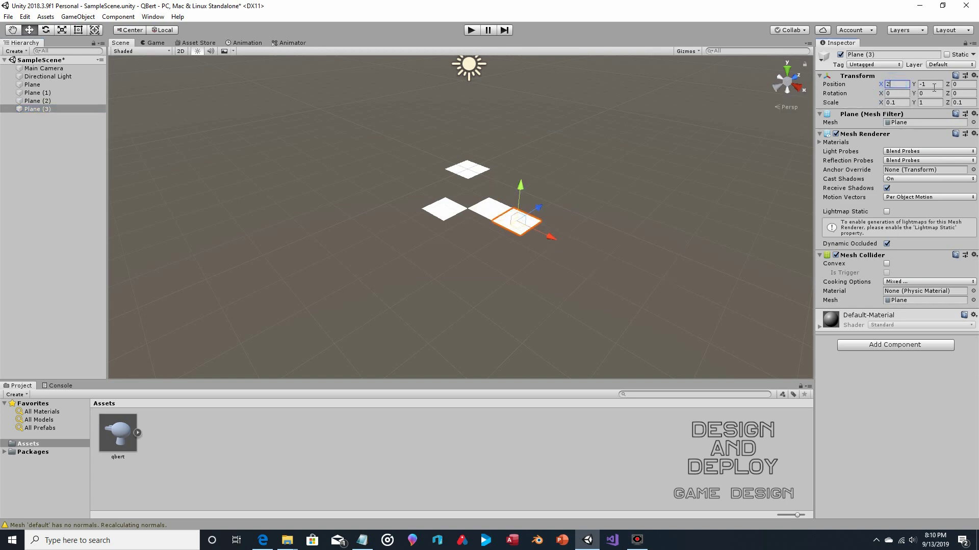
{"action": "left_click", "coordinate": [926, 84]}
{"action": "type", "text": "-2"}
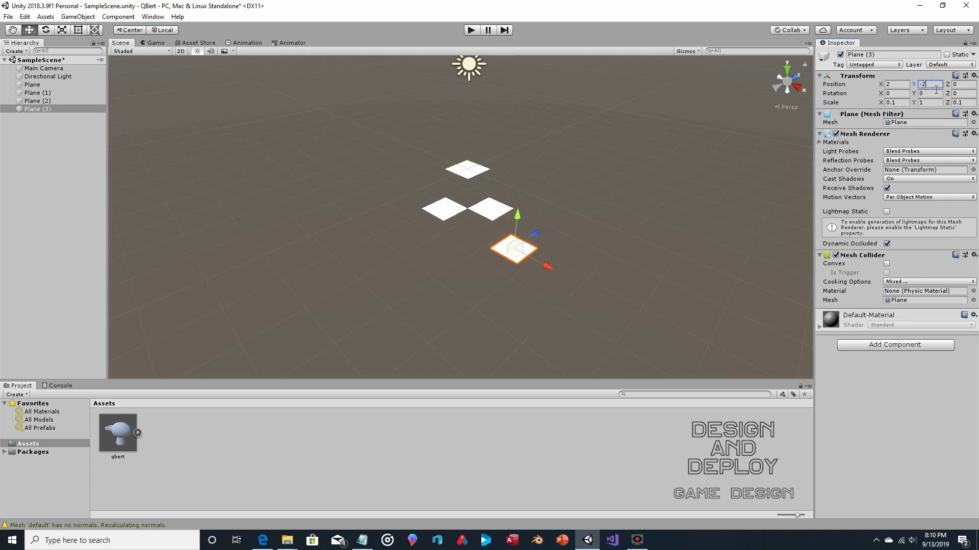
Copy Plane (1) into Plane (4) at position 0, -2, -2.
{"action": "left_click", "coordinate": [449, 215]}
{"action": "right_click", "coordinate": [56, 93]}
{"action": "left_click", "coordinate": [76, 100]}
{"action": "right_click", "coordinate": [63, 131]}
{"action": "left_click", "coordinate": [80, 148]}
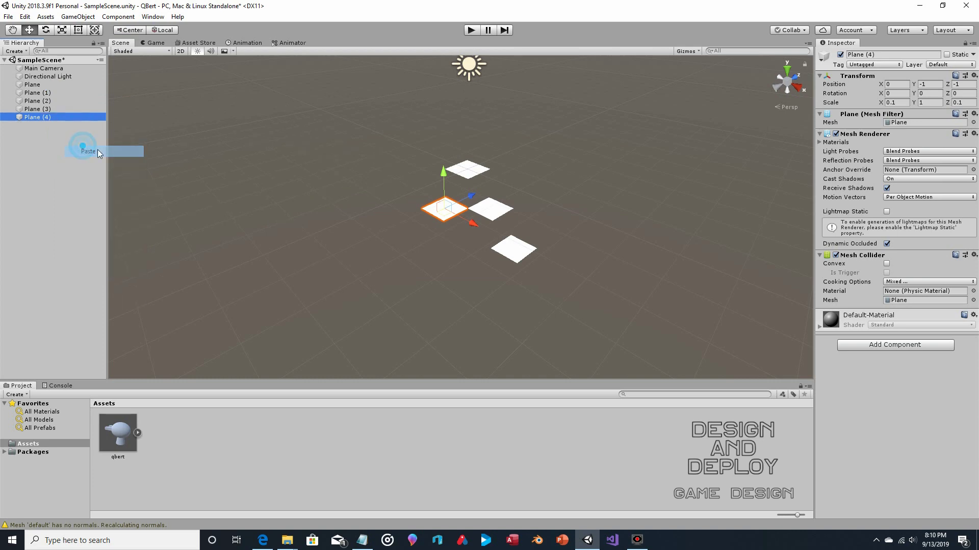
{"action": "left_click", "coordinate": [924, 84]}
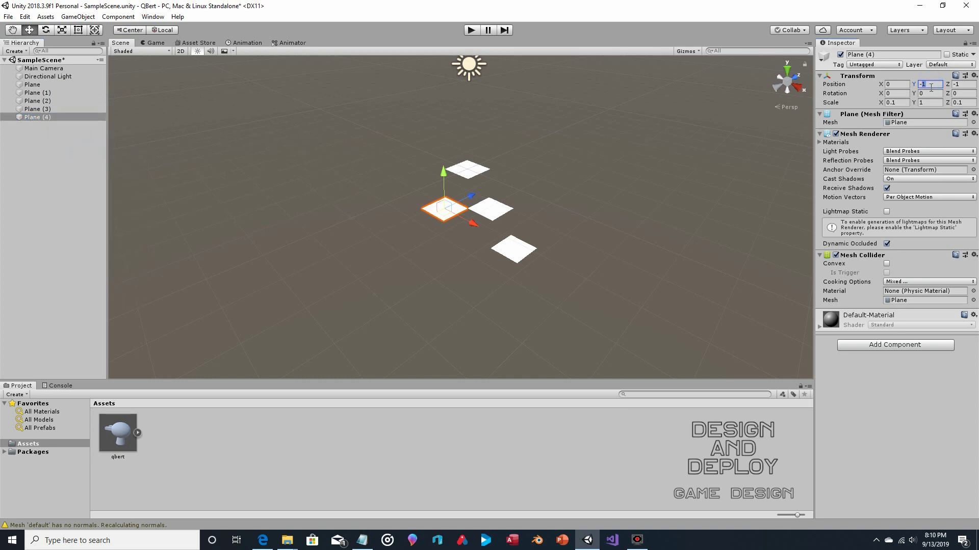
{"action": "type", "text": "-2"}
{"action": "left_click", "coordinate": [959, 84]}
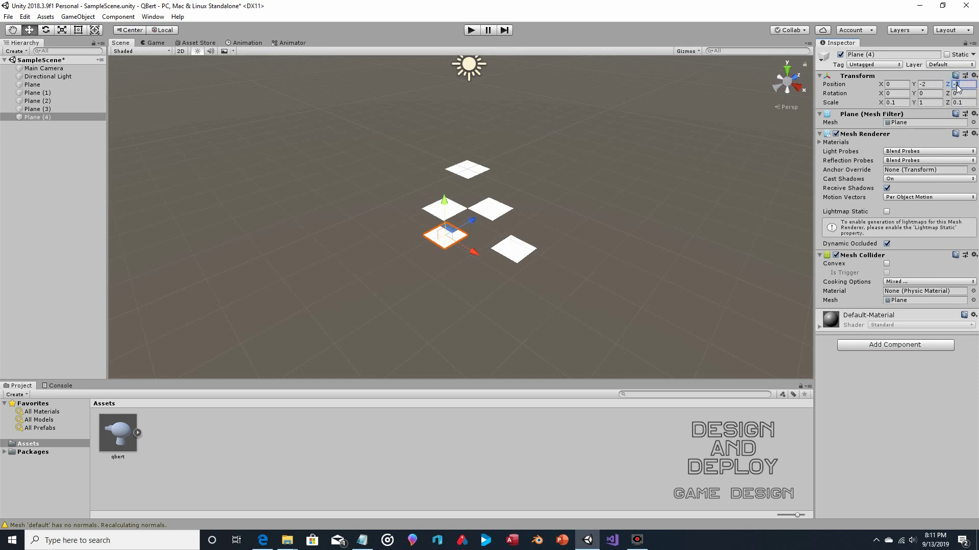
{"action": "type", "text": "-2"}
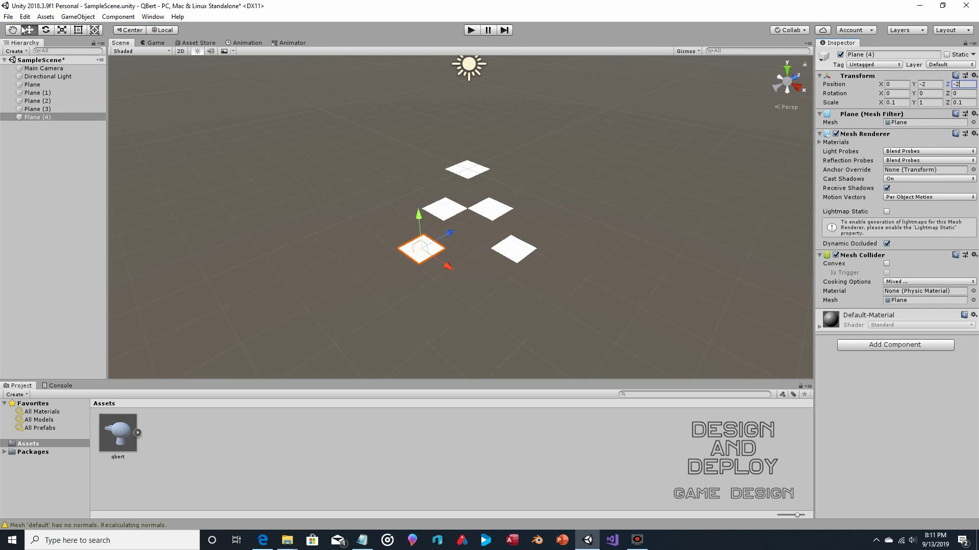
{"action": "key", "text": "q"}
{"action": "left_click_drag", "start_coordinate": [493, 248], "coordinate": [484, 205]}
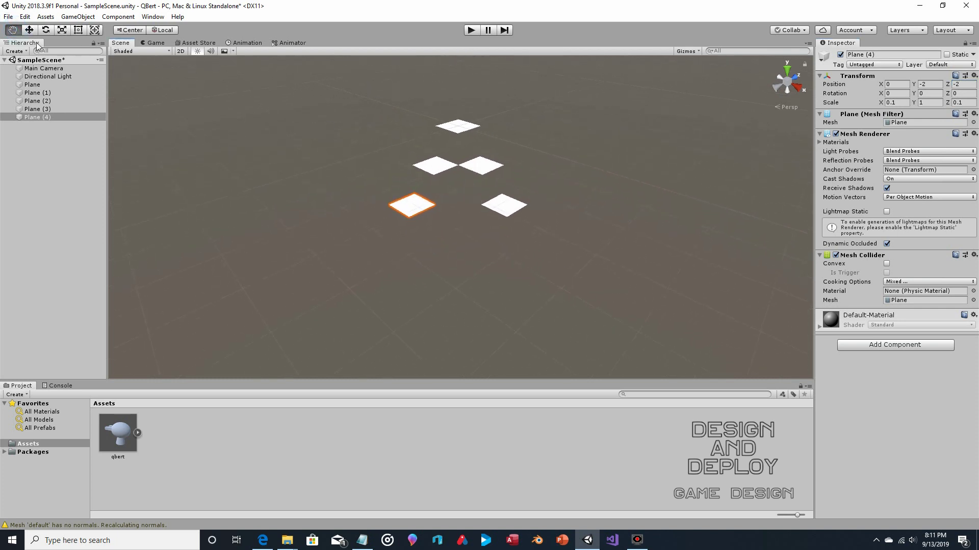
Duplicate Plane (4) as Plane (5) at Y -3, Z -3.
{"action": "right_click", "coordinate": [44, 117]}
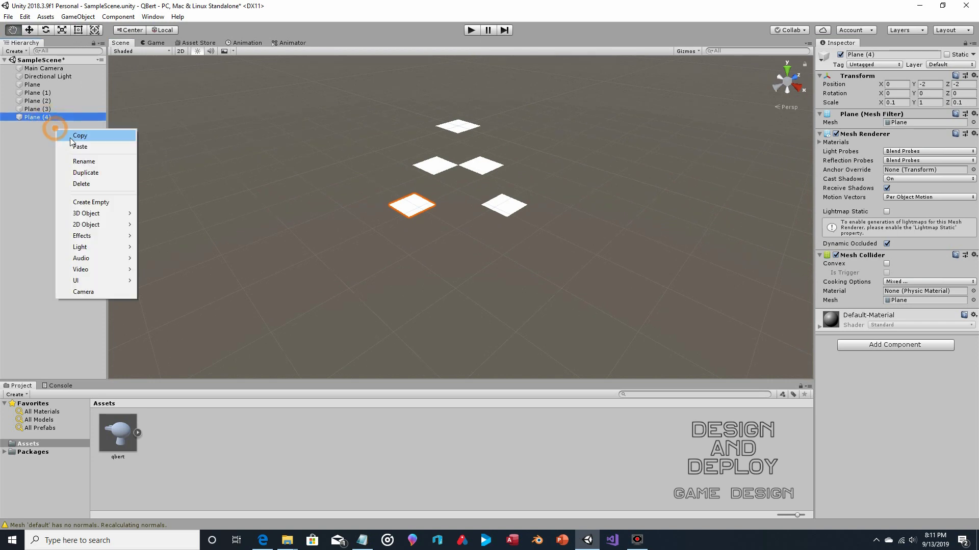
{"action": "left_click", "coordinate": [75, 161]}
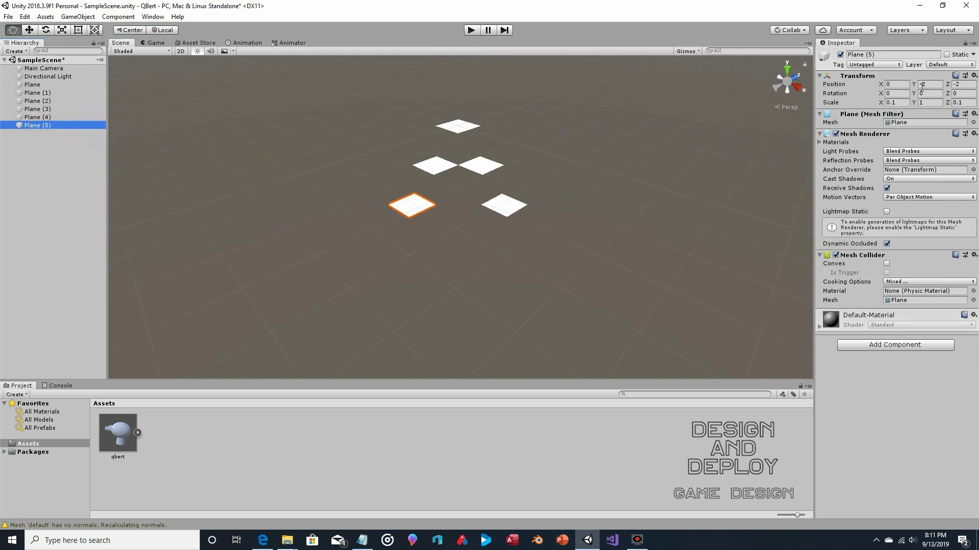
{"action": "left_click", "coordinate": [928, 85]}
{"action": "type", "text": "-3"}
{"action": "key", "text": "Return"}
{"action": "left_click", "coordinate": [958, 84]}
{"action": "type", "text": "-3"}
Copy Plane (5) into Plane (6) at Y -4, Z -4.
{"action": "right_click", "coordinate": [56, 126]}
{"action": "left_click", "coordinate": [65, 132]}
{"action": "right_click", "coordinate": [66, 139]}
{"action": "left_click", "coordinate": [82, 152]}
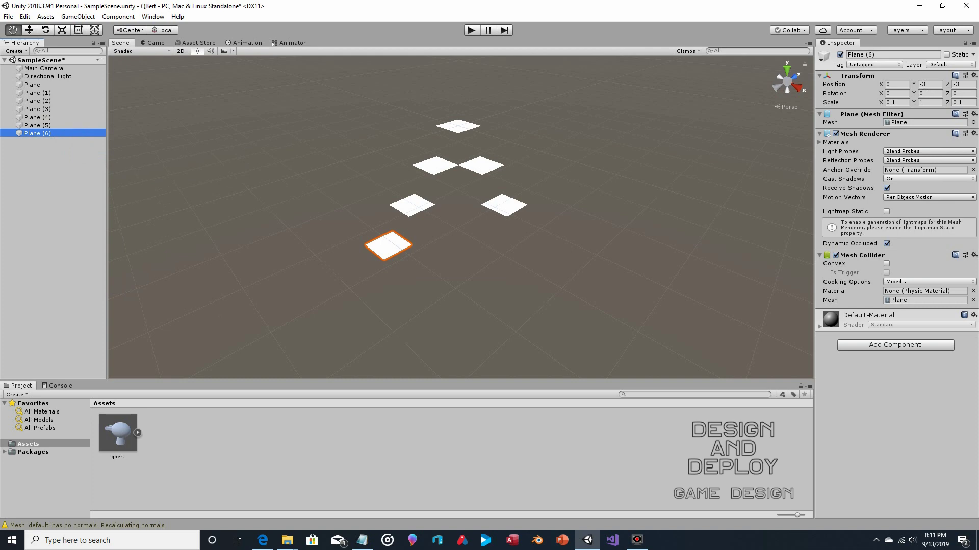
{"action": "left_click", "coordinate": [924, 84]}
{"action": "type", "text": "-3"}
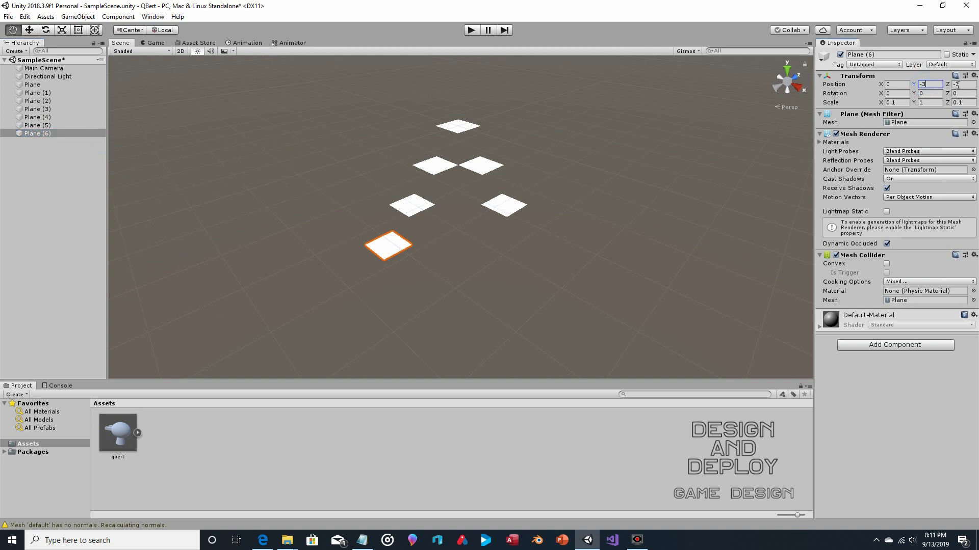
{"action": "key", "text": "BackSpace"}
{"action": "type", "text": "4"}
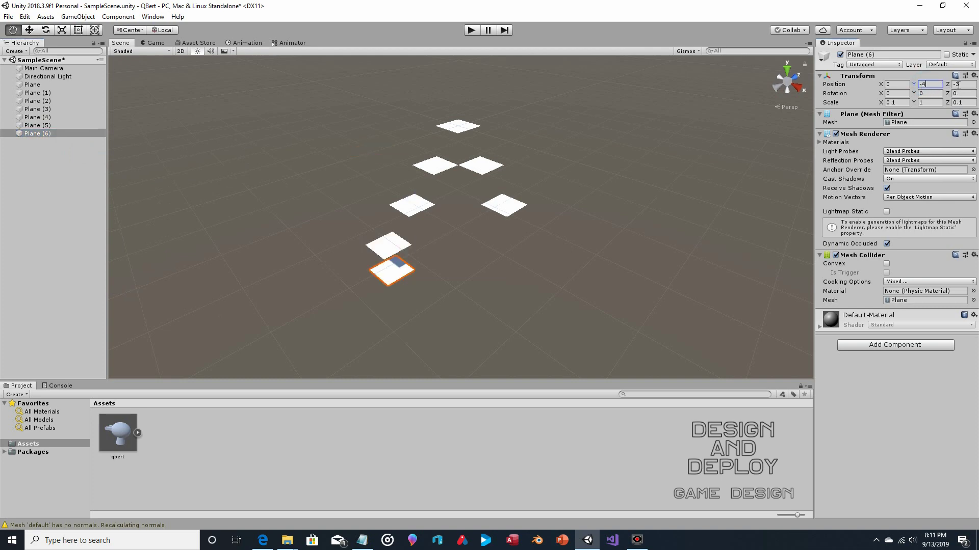
{"action": "left_click", "coordinate": [957, 85]}
{"action": "type", "text": "-4"}
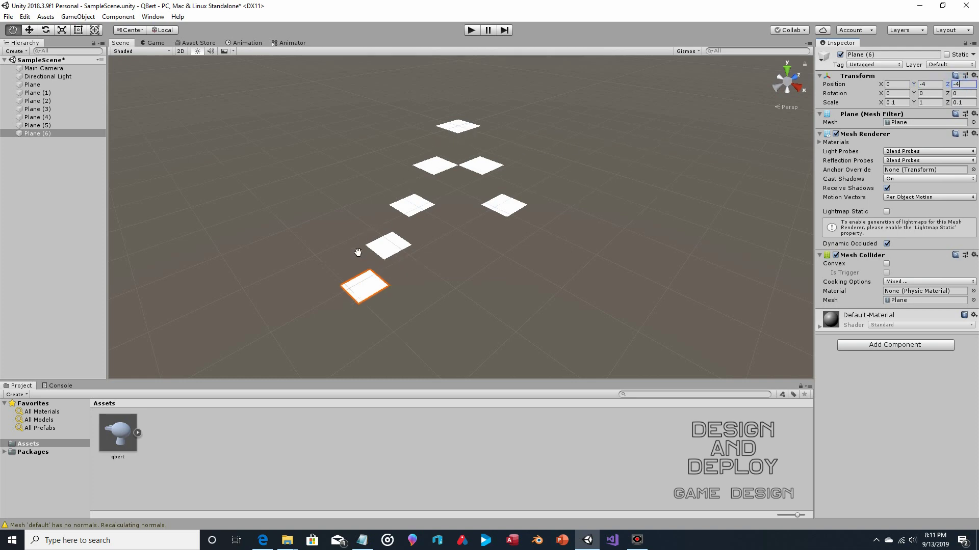
Copy Plane (6) into Plane (7) at Y -5, Z -5.
{"action": "right_click", "coordinate": [48, 131]}
{"action": "left_click", "coordinate": [53, 146]}
{"action": "right_click", "coordinate": [53, 147]}
{"action": "left_click", "coordinate": [69, 189]}
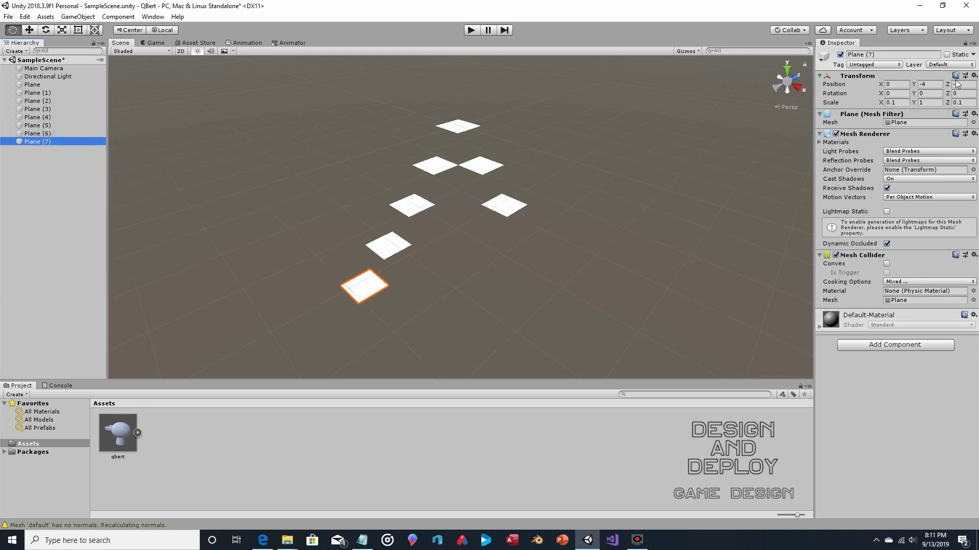
{"action": "left_click", "coordinate": [926, 84]}
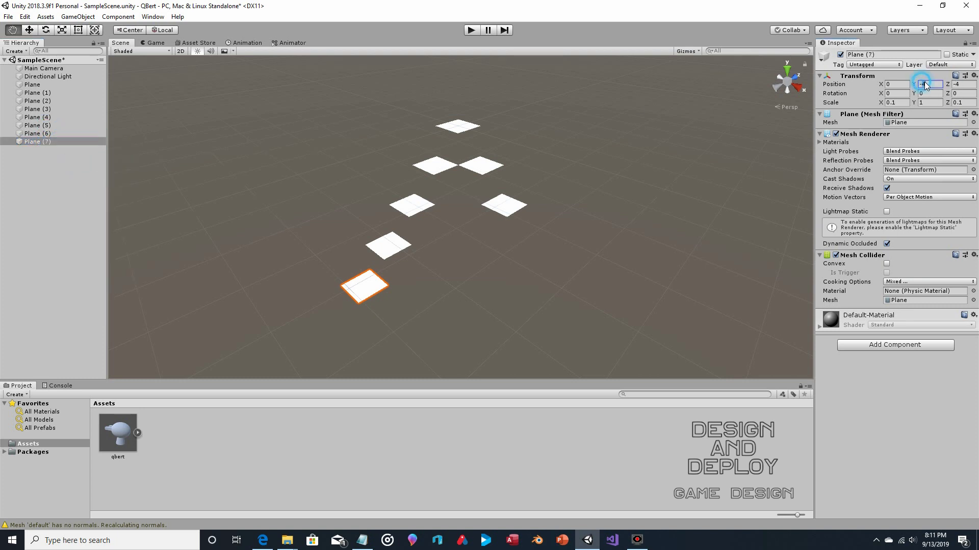
{"action": "type", "text": "-5"}
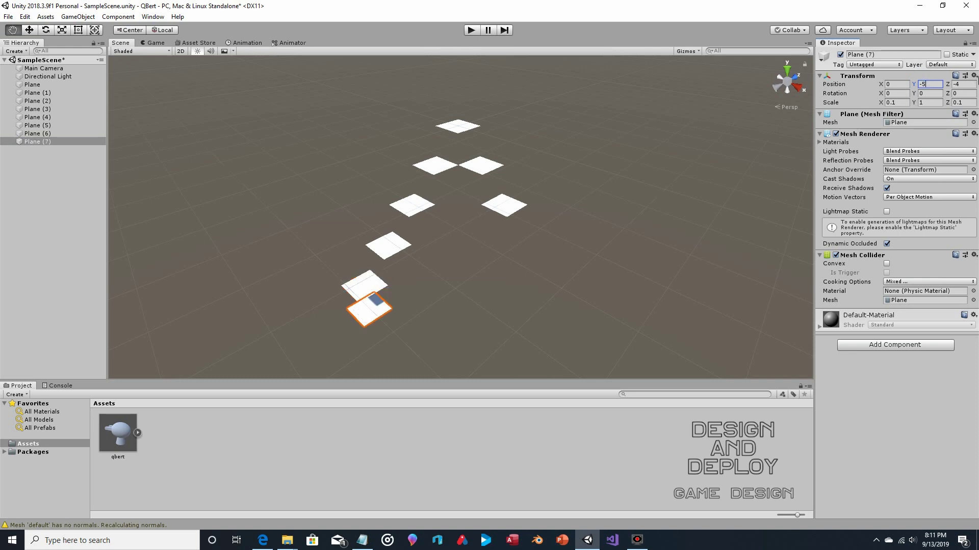
{"action": "left_click", "coordinate": [955, 84]}
{"action": "type", "text": "-5"}
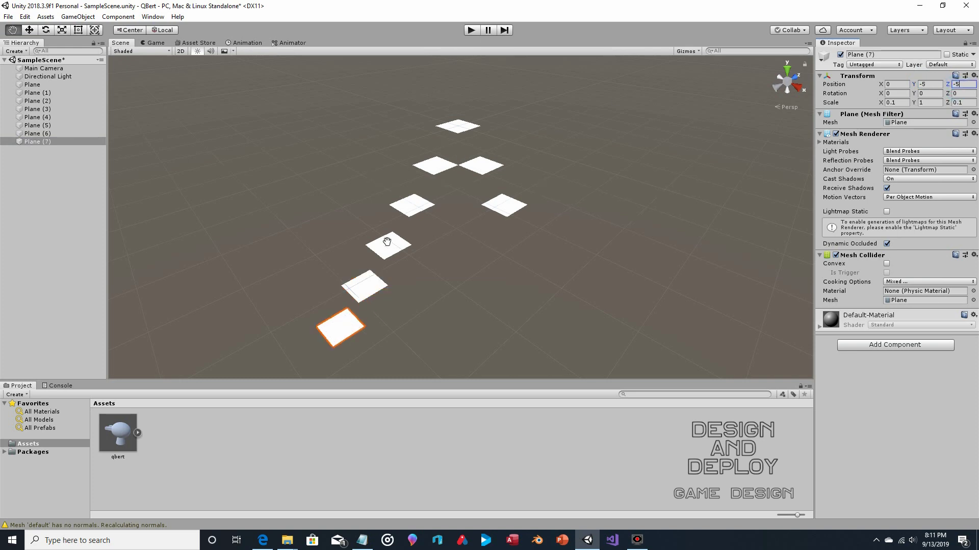
Paste Plane (8) at Y -6, Z -6.
{"action": "right_click", "coordinate": [21, 141]}
{"action": "right_click", "coordinate": [36, 149]}
{"action": "left_click", "coordinate": [57, 168]}
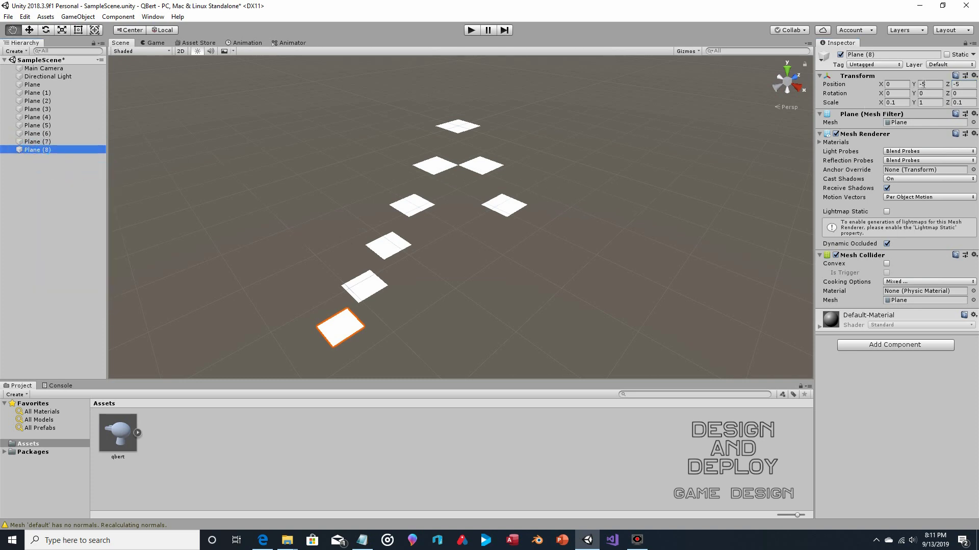
{"action": "left_click", "coordinate": [936, 88]}
{"action": "type", "text": "-5"}
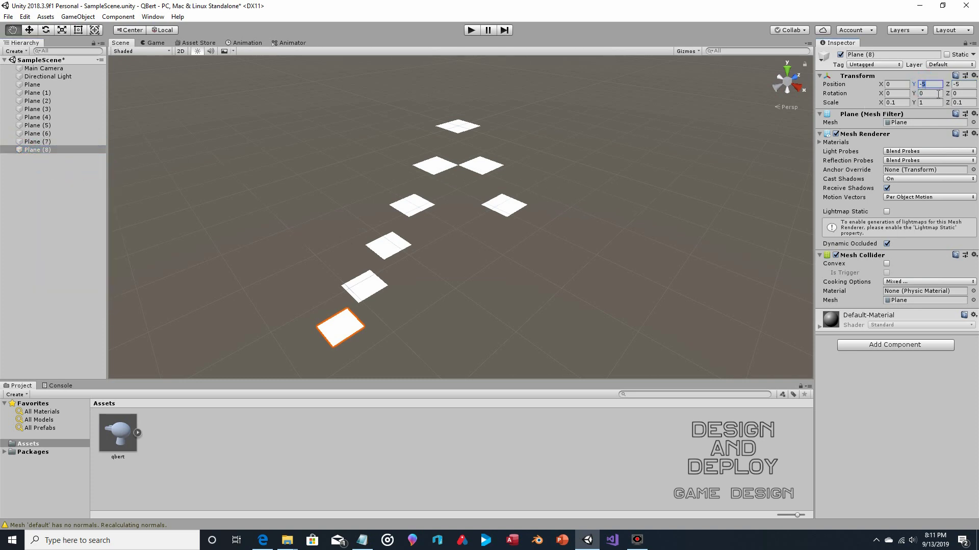
{"action": "type", "text": "-6"}
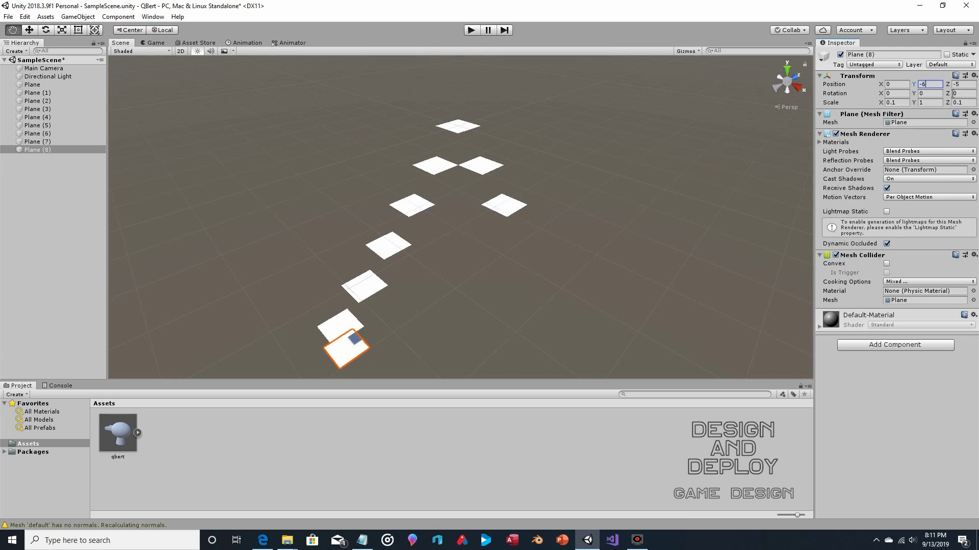
{"action": "left_click", "coordinate": [961, 84]}
{"action": "type", "text": "-6"}
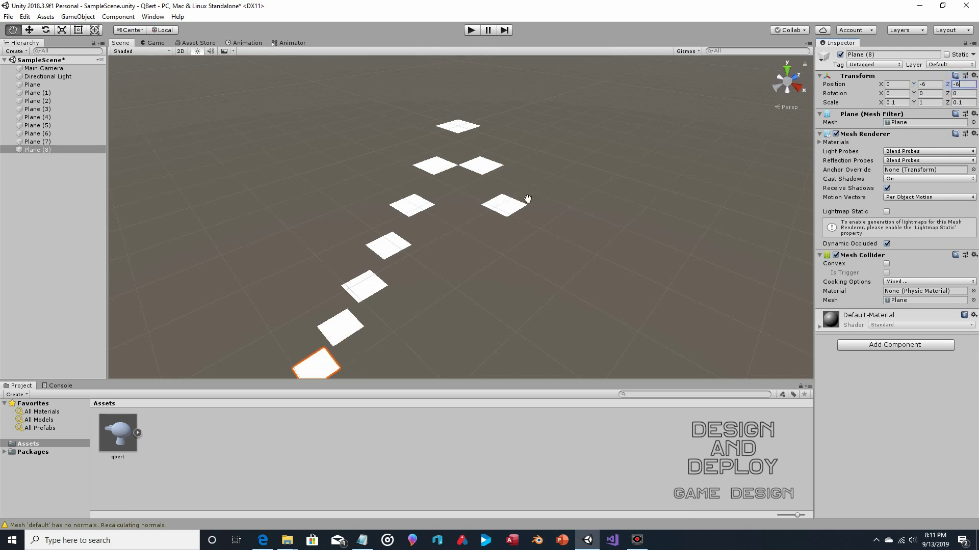
{"action": "left_click", "coordinate": [29, 29]}
Copy Plane (3) and paste it as Plane (9).
{"action": "left_click", "coordinate": [503, 205]}
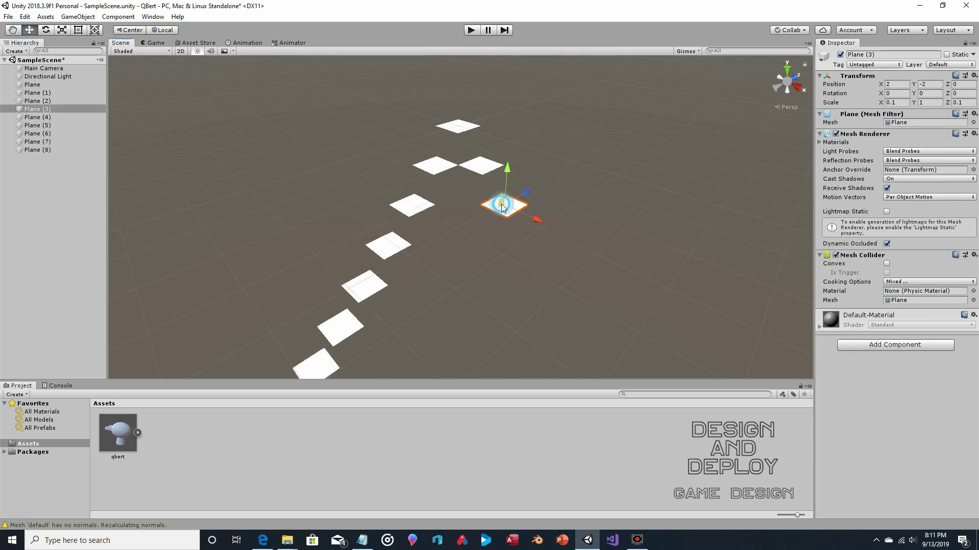
{"action": "right_click", "coordinate": [51, 100]}
{"action": "left_click", "coordinate": [47, 109]}
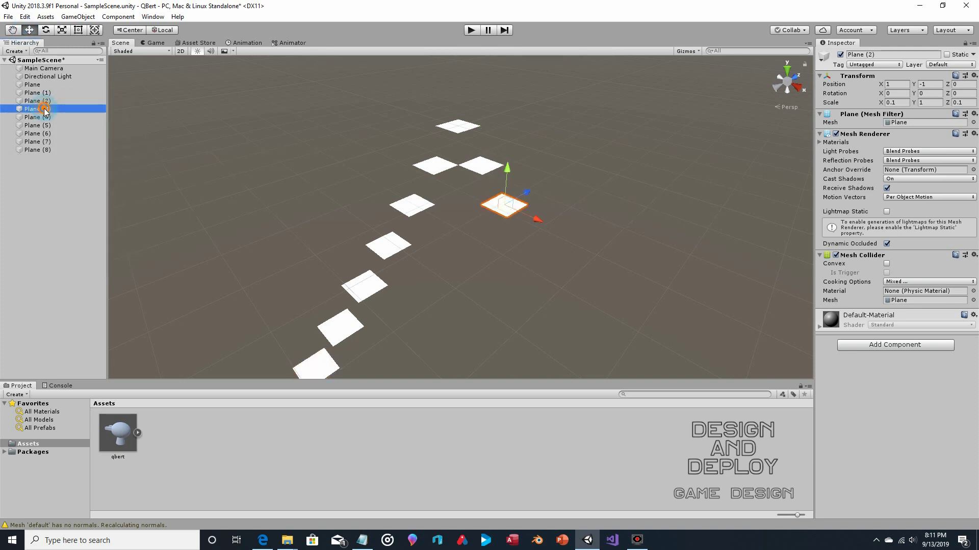
{"action": "right_click", "coordinate": [47, 109]}
{"action": "left_click", "coordinate": [55, 116]}
{"action": "right_click", "coordinate": [49, 174]}
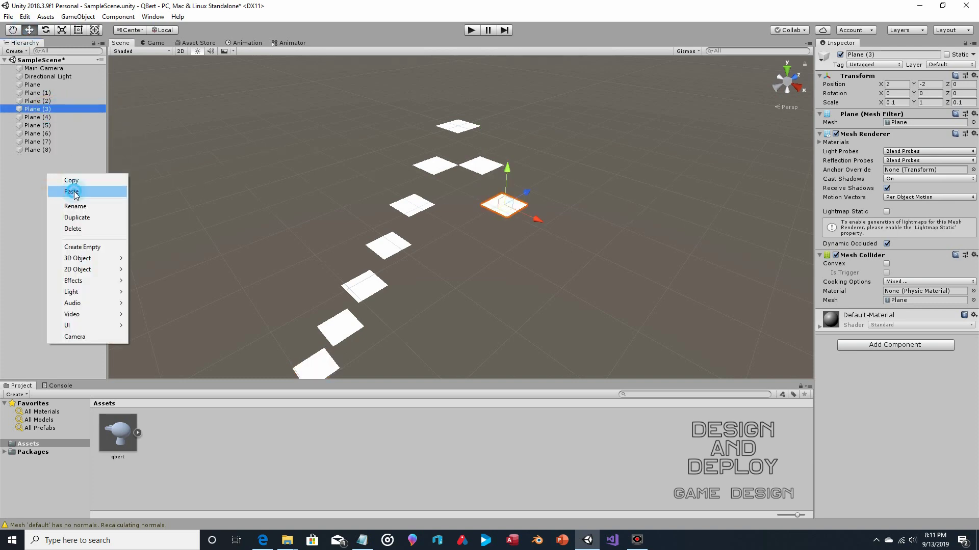
{"action": "left_click", "coordinate": [67, 191]}
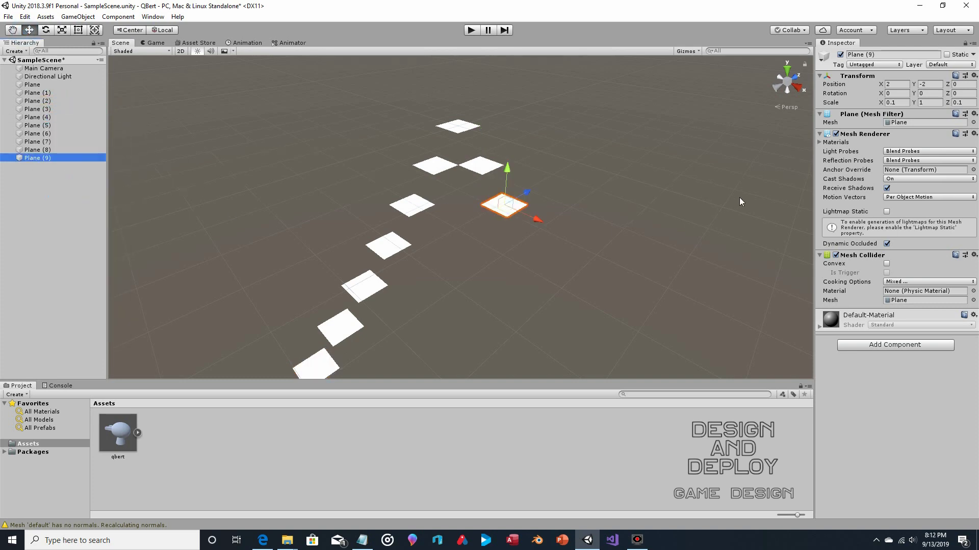
Place Plane (9) at X 3, Y -3.
{"action": "left_click", "coordinate": [892, 84]}
{"action": "type", "text": "4"}
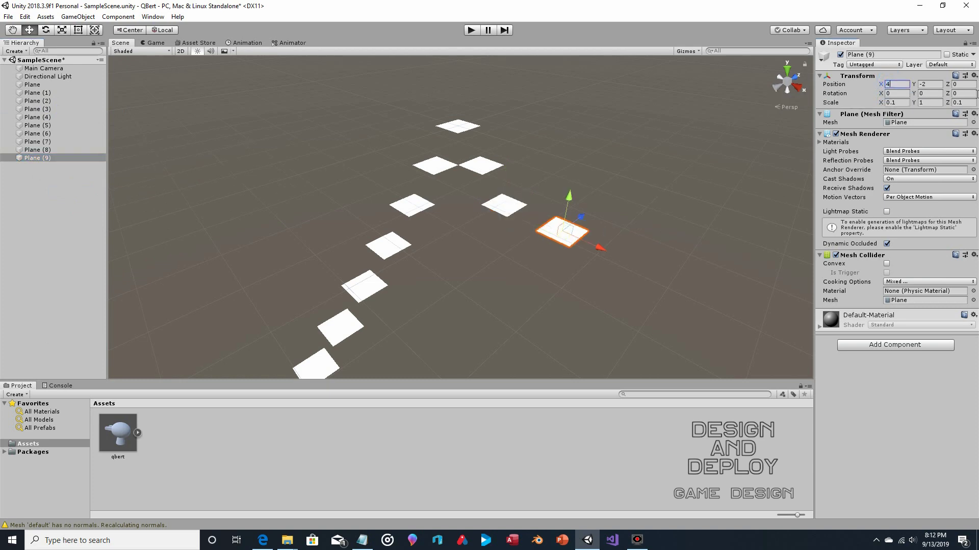
{"action": "left_click", "coordinate": [926, 85]}
{"action": "type", "text": "-4"}
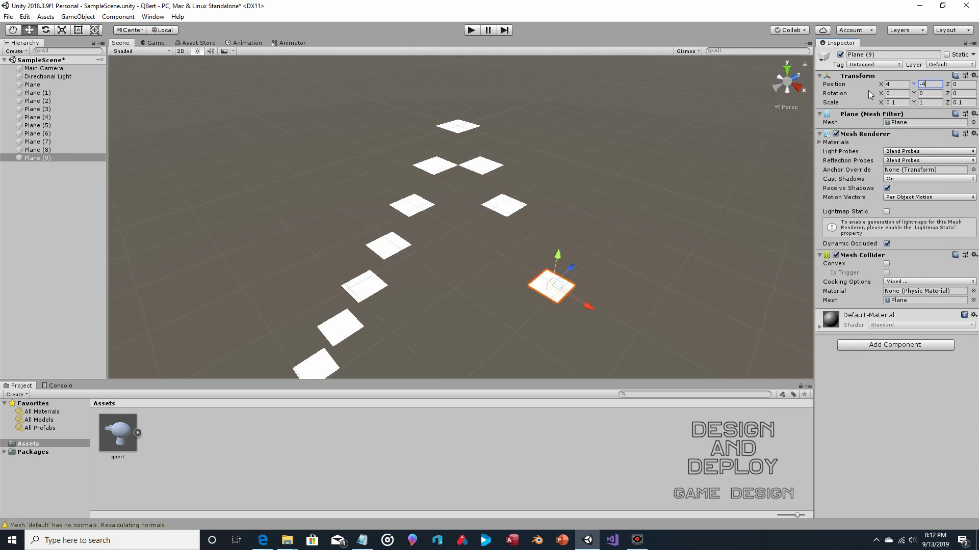
{"action": "key", "text": "BackSpace"}
{"action": "type", "text": "4"}
{"action": "key", "text": "BackSpace"}
{"action": "type", "text": "3"}
{"action": "left_click", "coordinate": [896, 84]}
{"action": "type", "text": "3"}
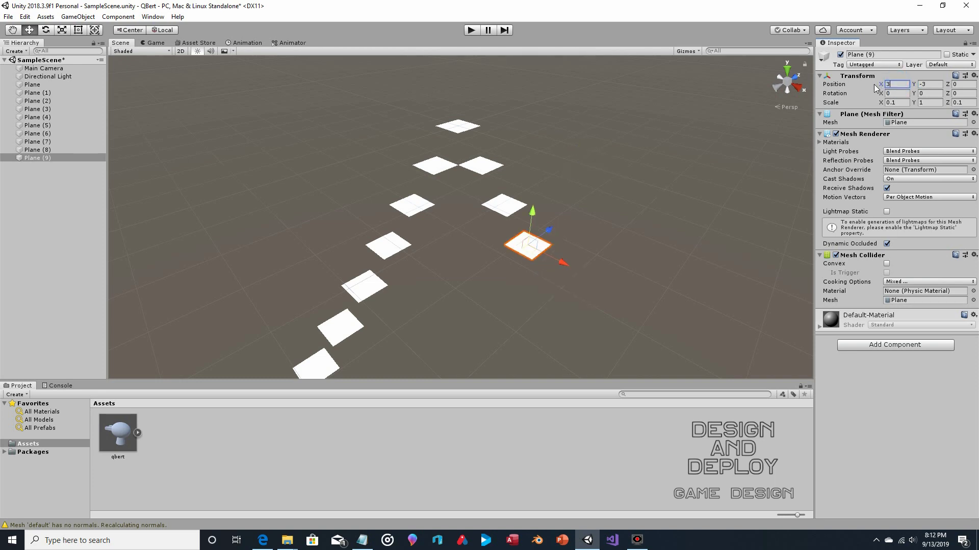
Copy Plane (9) into Plane (10) at X 4, Y -4.
{"action": "right_click", "coordinate": [83, 156]}
{"action": "left_click", "coordinate": [79, 170]}
{"action": "right_click", "coordinate": [78, 169]}
{"action": "left_click", "coordinate": [95, 188]}
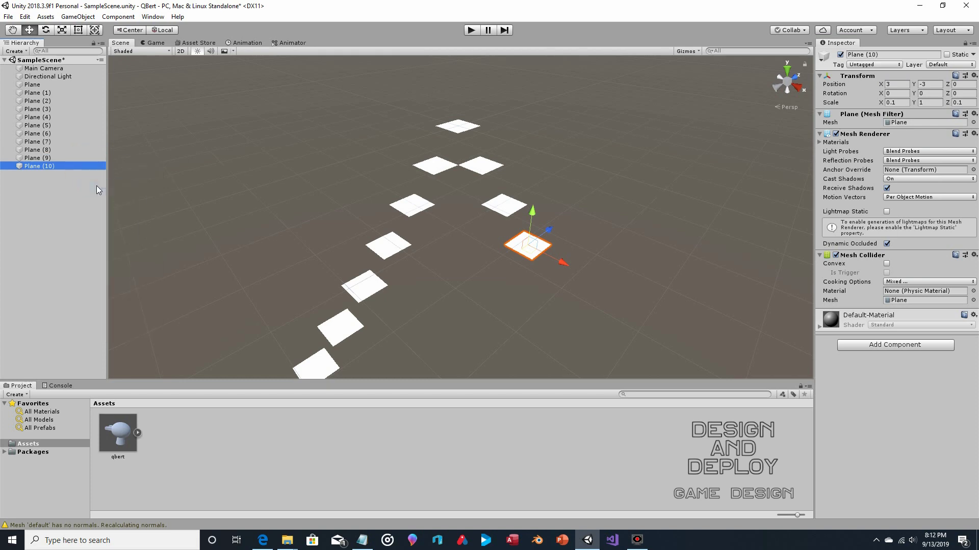
{"action": "left_click", "coordinate": [929, 83]}
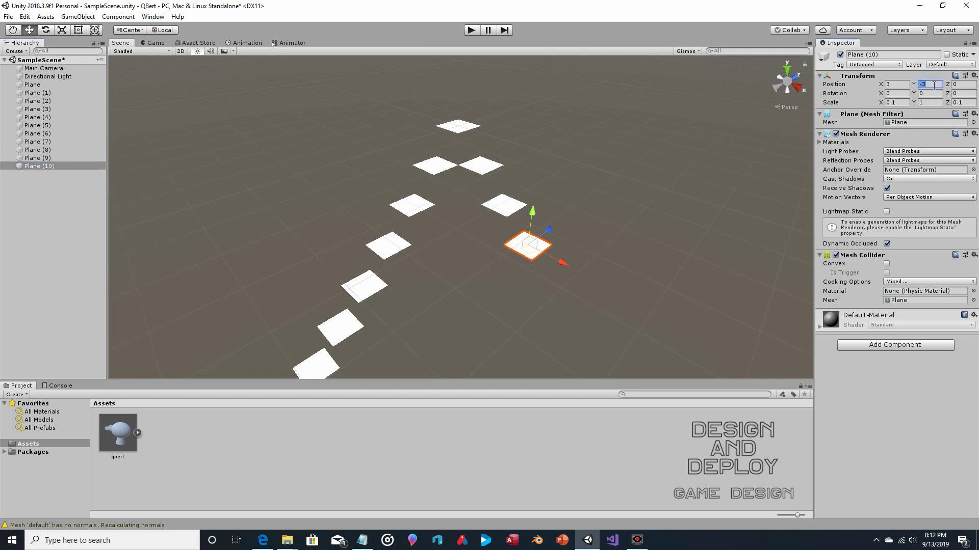
{"action": "left_click", "coordinate": [894, 85]}
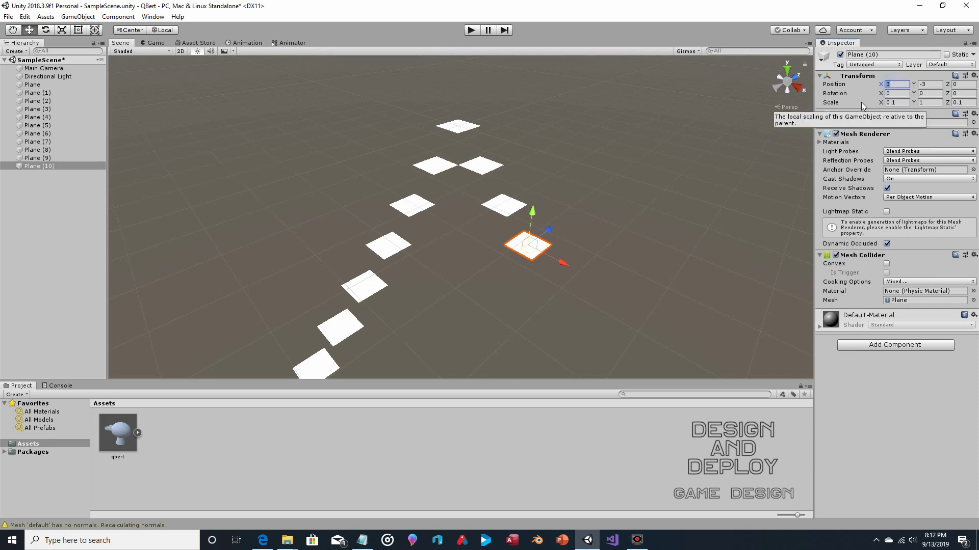
{"action": "type", "text": "4"}
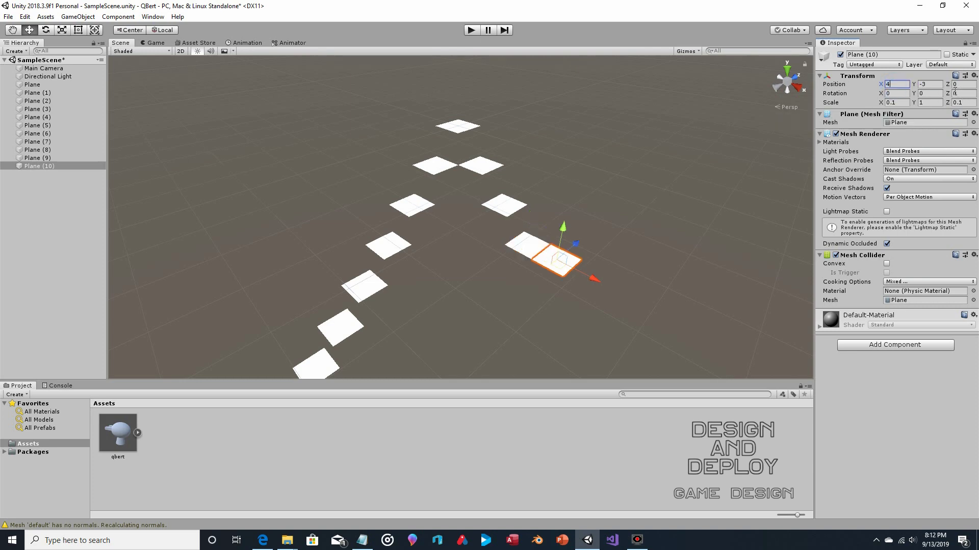
{"action": "left_click", "coordinate": [924, 85]}
{"action": "type", "text": "-4"}
Paste Plane (11) at X 5, Y -5.
{"action": "right_click", "coordinate": [36, 166]}
{"action": "right_click", "coordinate": [47, 178]}
{"action": "left_click", "coordinate": [74, 196]}
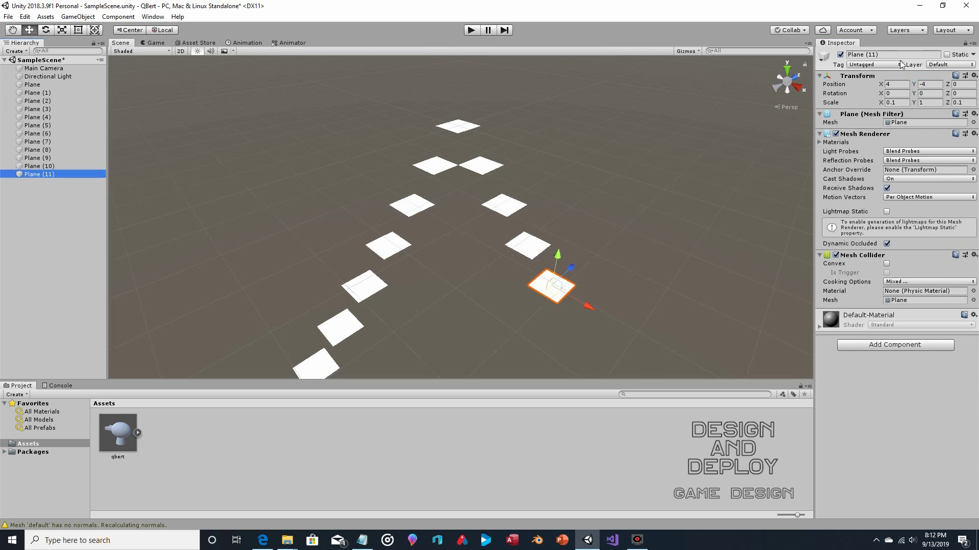
{"action": "left_click", "coordinate": [909, 84]}
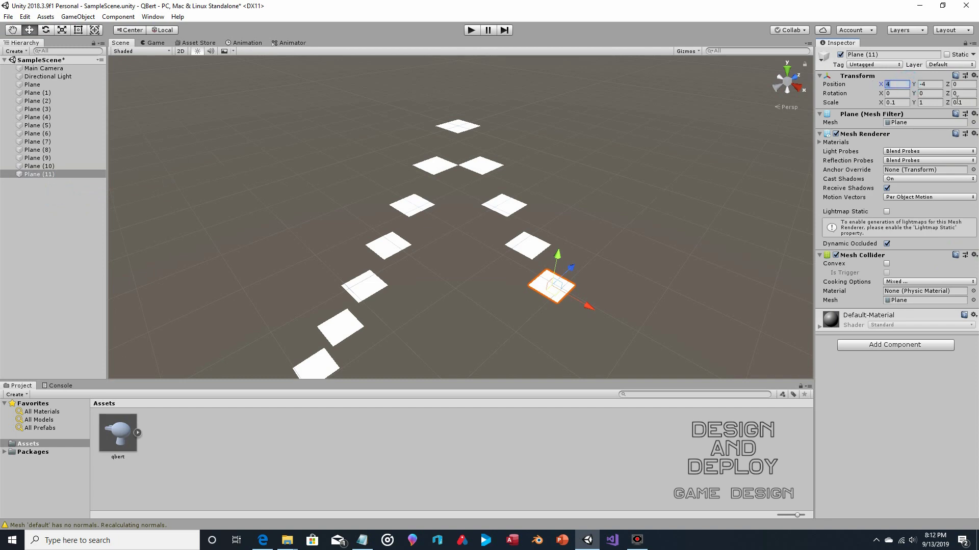
{"action": "type", "text": "5"}
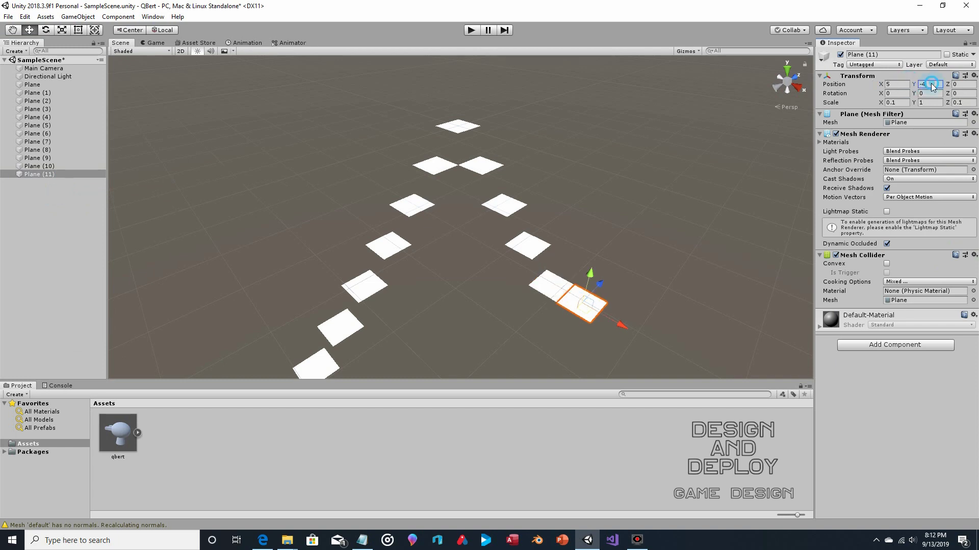
{"action": "left_click", "coordinate": [932, 86]}
{"action": "type", "text": "-5"}
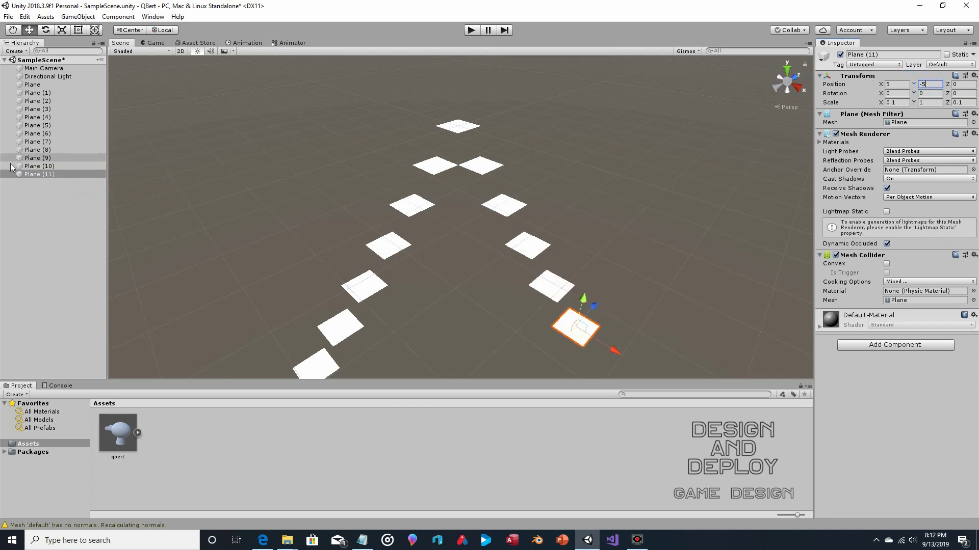
Duplicate Plane (11) as Plane (12) at X 6, Y -6.
{"action": "right_click", "coordinate": [19, 176]}
{"action": "right_click", "coordinate": [34, 185]}
{"action": "left_click", "coordinate": [58, 204]}
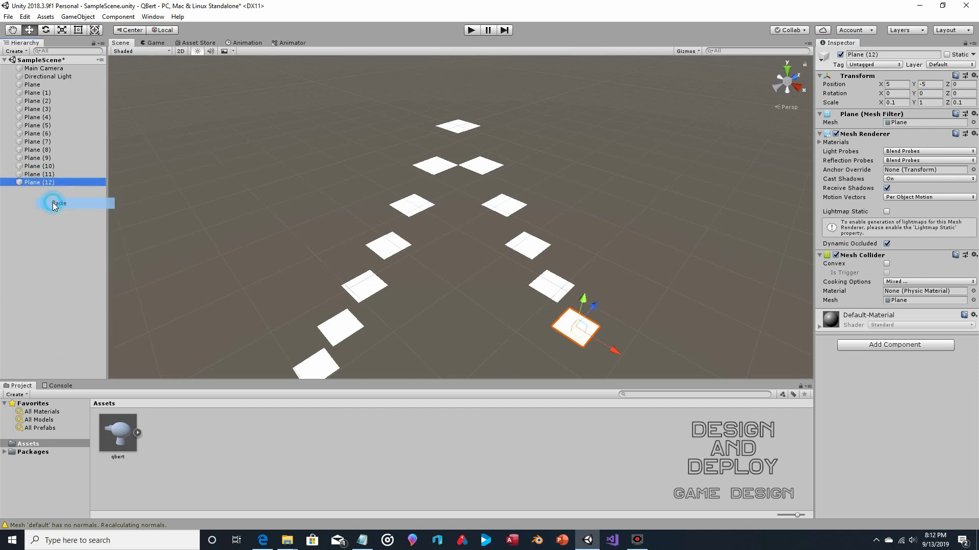
{"action": "left_click", "coordinate": [898, 85]}
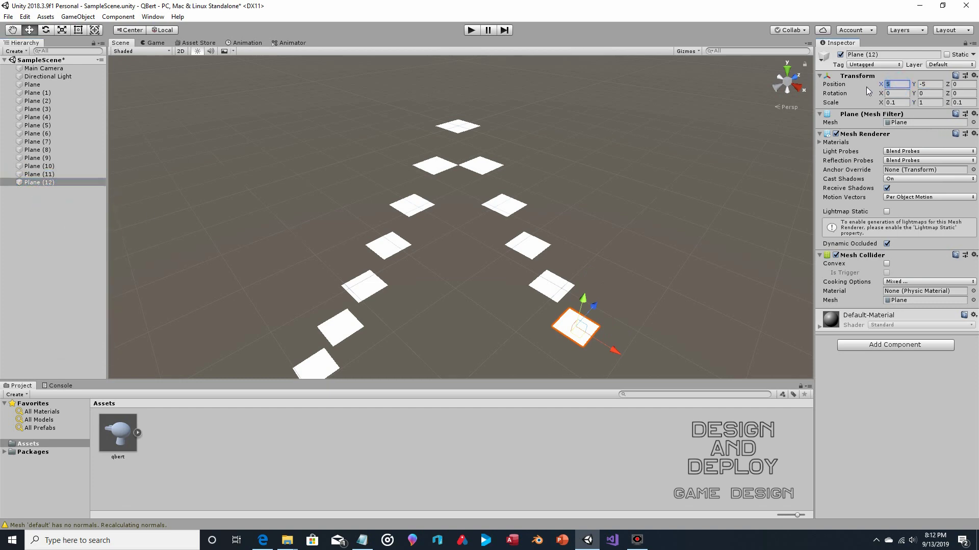
{"action": "type", "text": "6"}
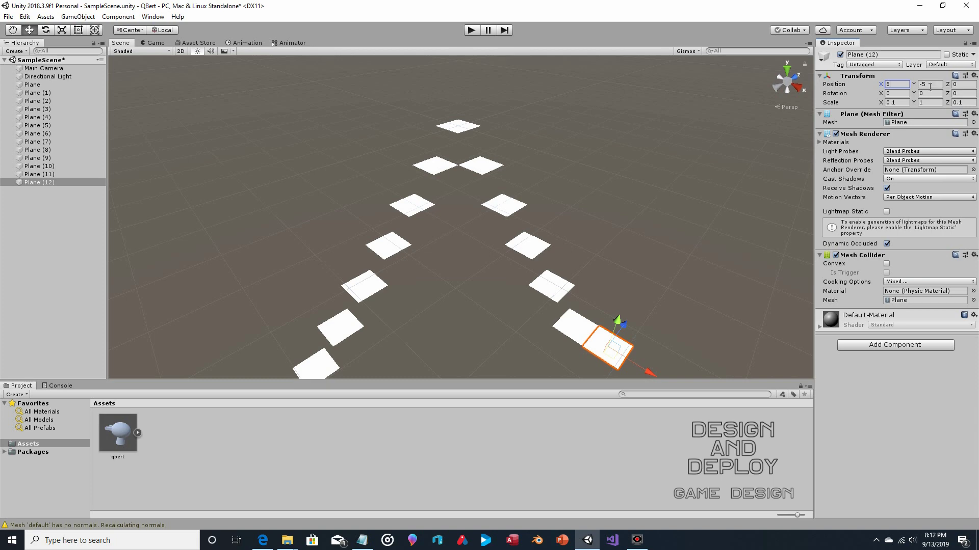
{"action": "key", "text": "Tab"}
{"action": "type", "text": "-6"}
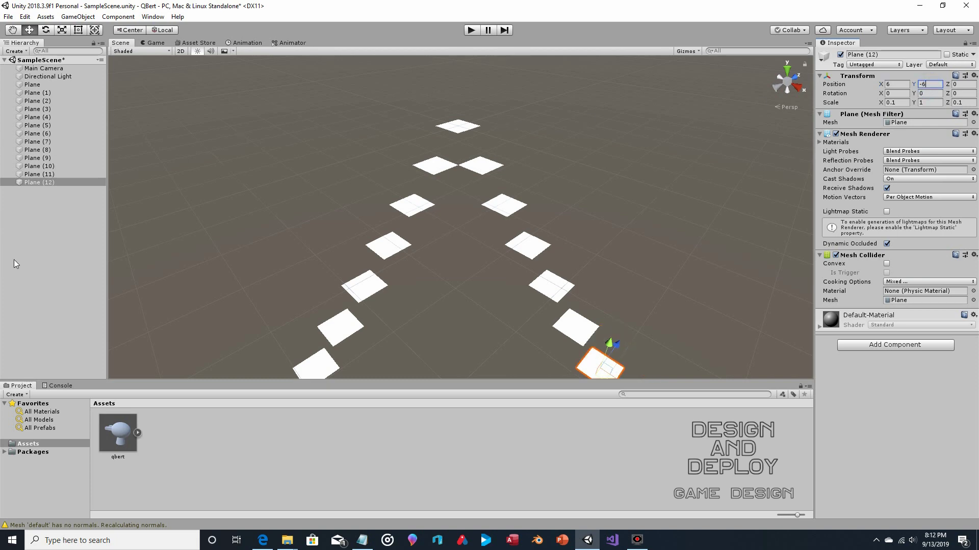
{"action": "left_click", "coordinate": [21, 256]}
{"action": "scroll", "coordinate": [464, 187], "scroll_direction": "down", "scroll_amount": 3}
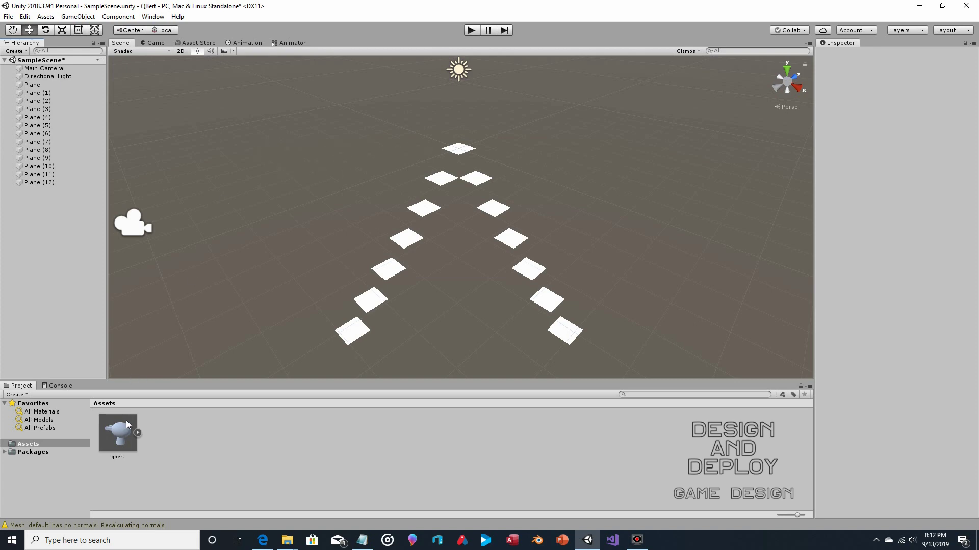
Place the qbert model into the scene and bring the top tile into view.
{"action": "left_click_drag", "start_coordinate": [125, 423], "coordinate": [32, 234]}
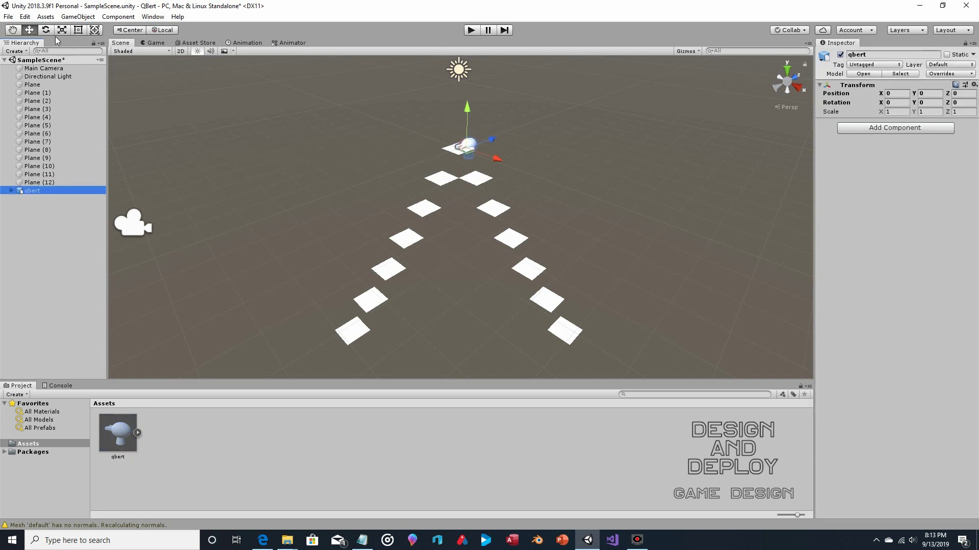
{"action": "left_click", "coordinate": [12, 29]}
{"action": "left_click_drag", "start_coordinate": [410, 121], "coordinate": [405, 167]}
{"action": "scroll", "coordinate": [405, 168], "scroll_direction": "up", "scroll_amount": 5}
{"action": "left_click_drag", "start_coordinate": [581, 152], "coordinate": [575, 172]}
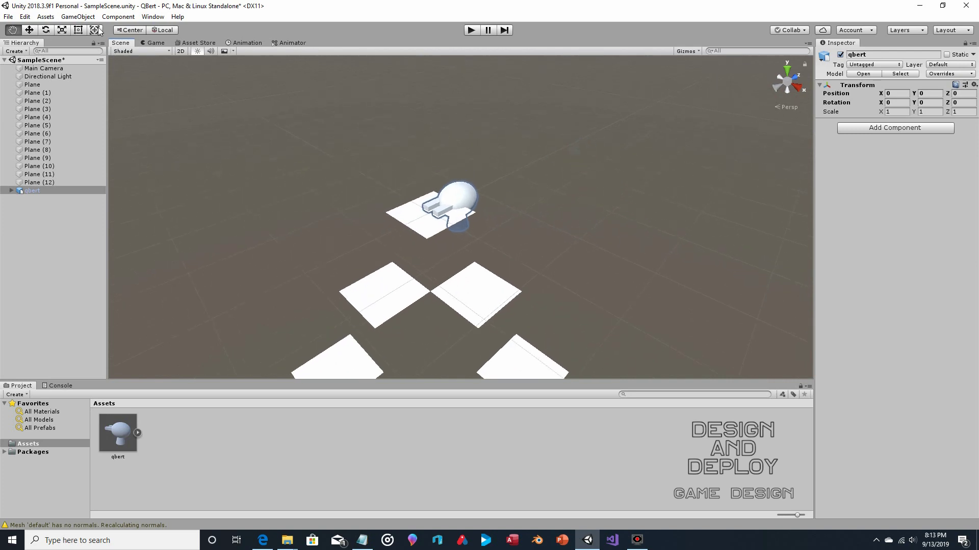
{"action": "left_click", "coordinate": [29, 29]}
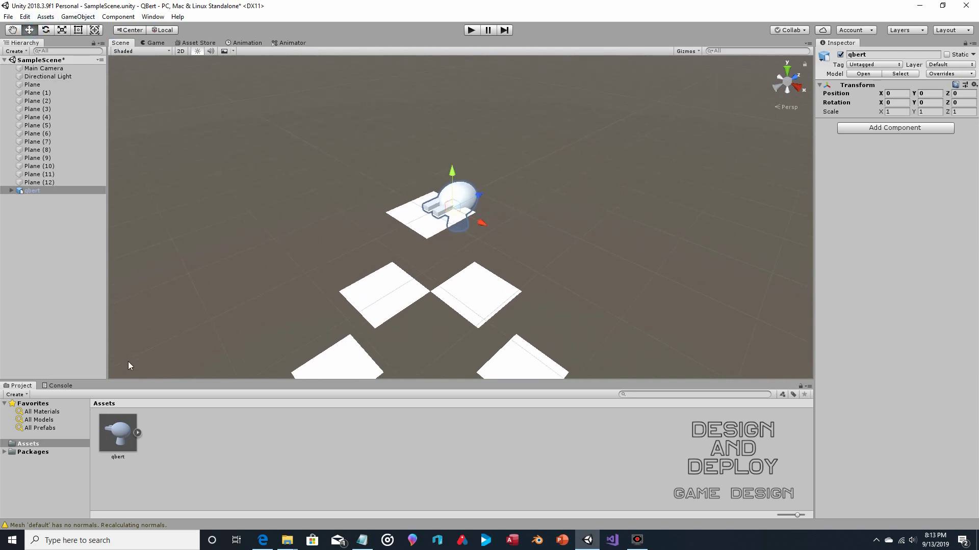
Reimport the qbert model with its Scale Factor reduced to 0.013.
{"action": "left_click", "coordinate": [125, 439]}
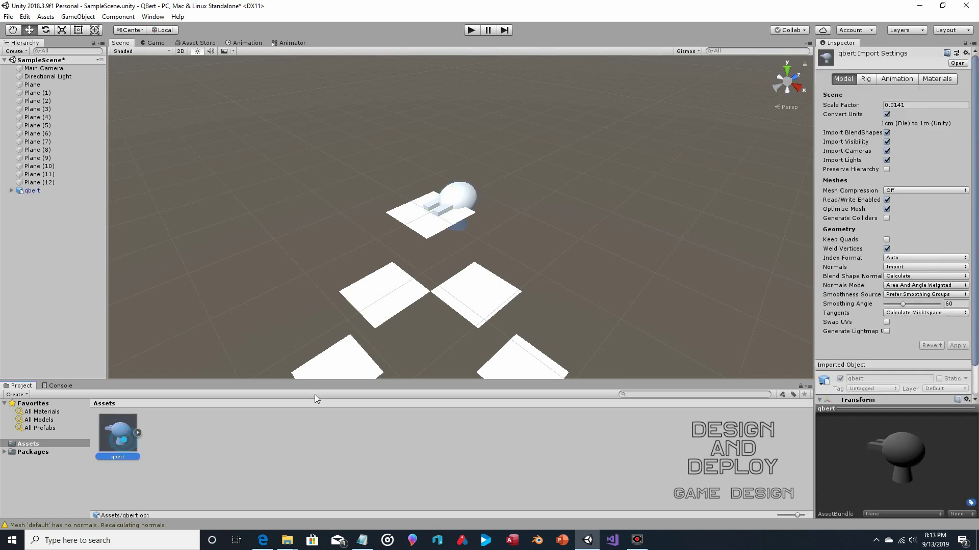
{"action": "left_click", "coordinate": [904, 105]}
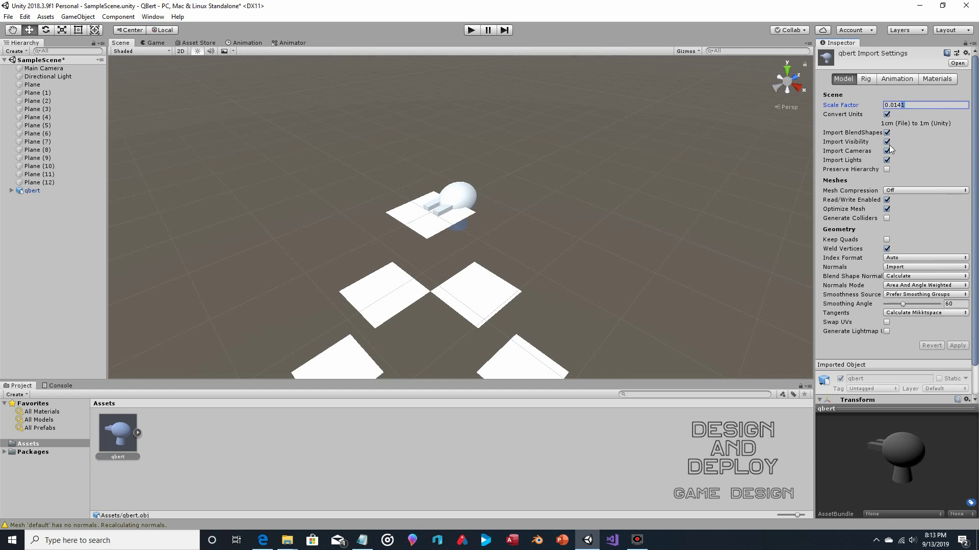
{"action": "key", "text": "BackSpace"}
{"action": "key", "text": "BackSpace"}
{"action": "left_click", "coordinate": [958, 346]}
Stand qbert upright on the top tile with rotation X -90 and Z 180.
{"action": "left_click", "coordinate": [462, 198]}
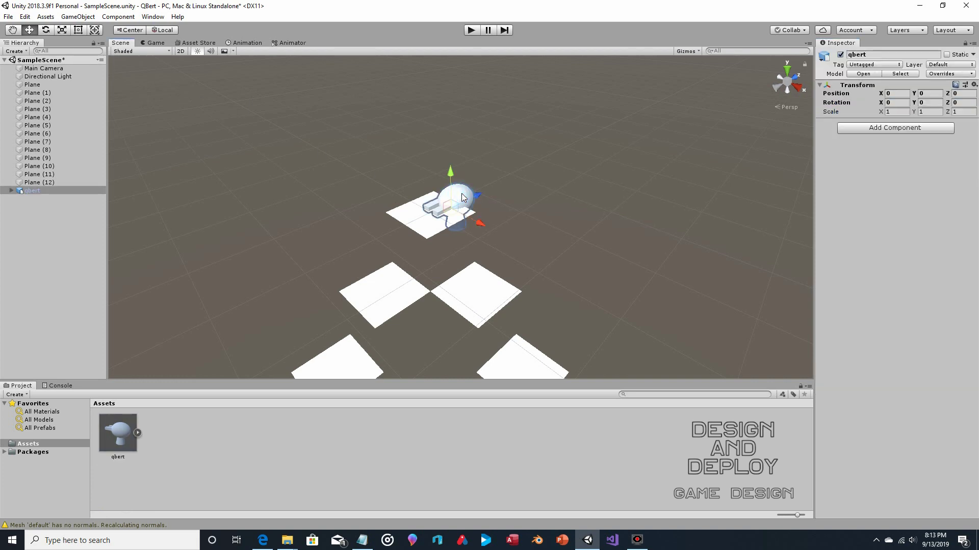
{"action": "left_click", "coordinate": [45, 29]}
{"action": "left_click_drag", "start_coordinate": [448, 174], "coordinate": [844, 72]}
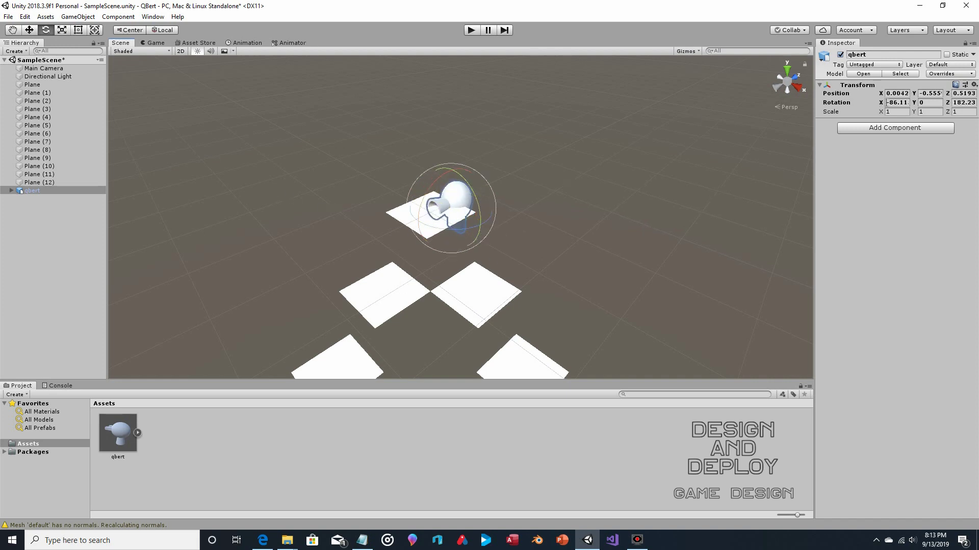
{"action": "left_click_drag", "start_coordinate": [881, 102], "coordinate": [943, 113]}
{"action": "type", "text": "-9"}
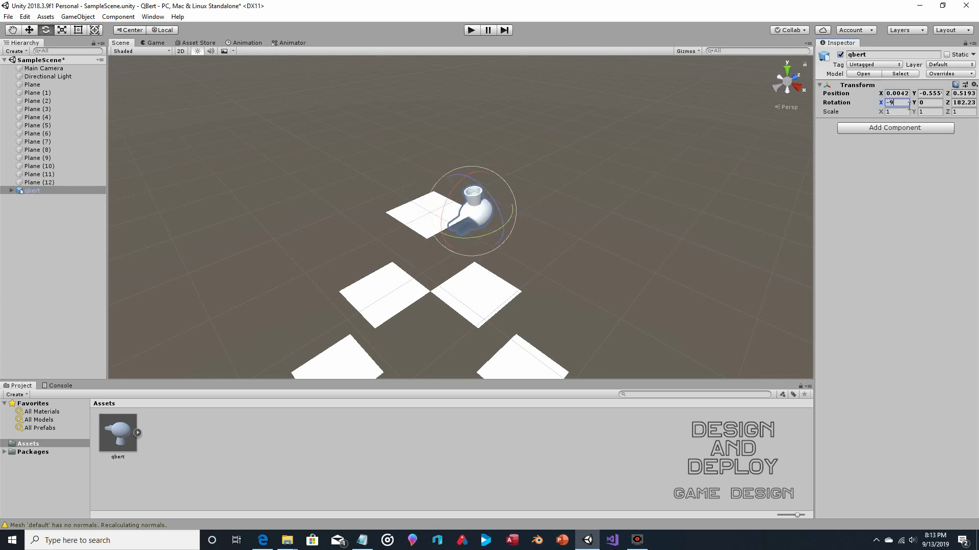
{"action": "type", "text": "0"}
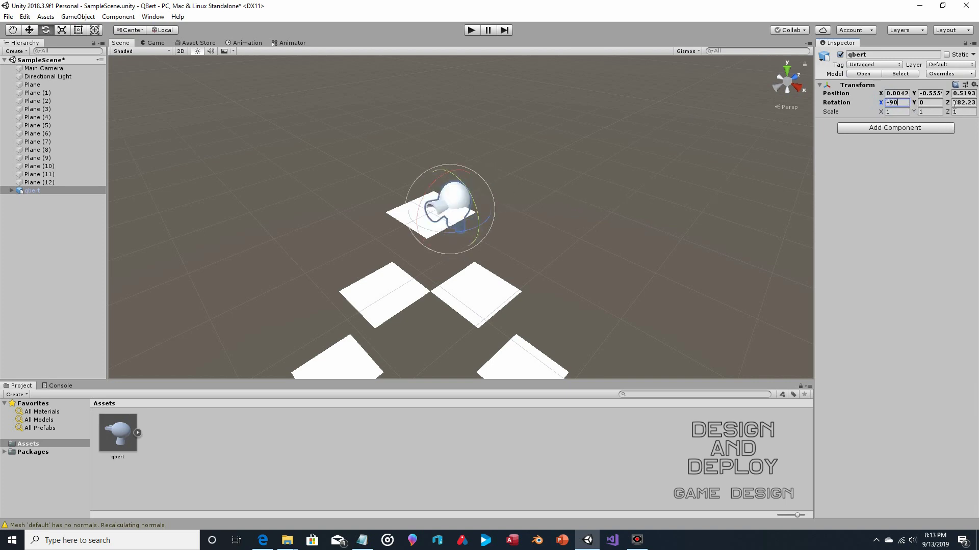
{"action": "left_click", "coordinate": [958, 104]}
{"action": "type", "text": "180"}
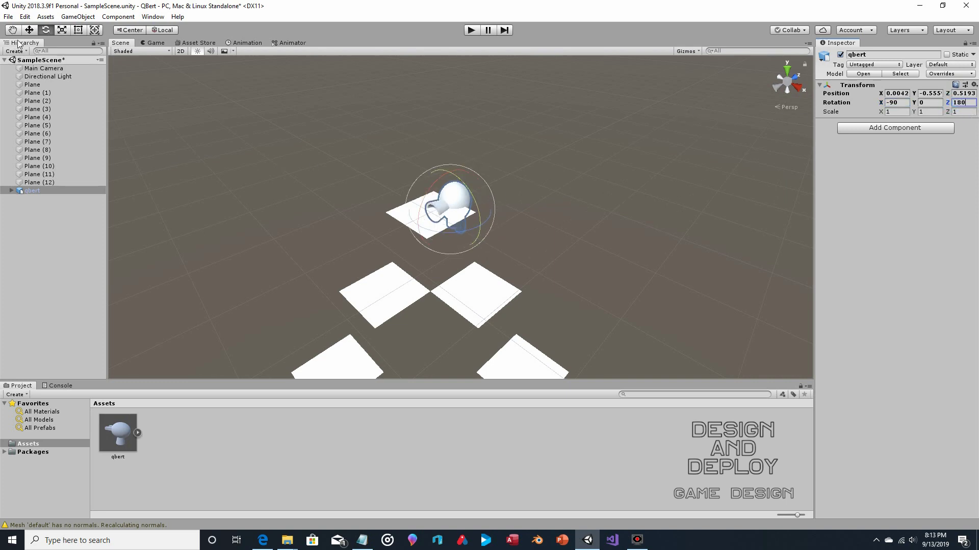
{"action": "left_click", "coordinate": [29, 30]}
Lift qbert to Position Y 0.025 and check from several angles that it sits on the top tile.
{"action": "left_click_drag", "start_coordinate": [449, 169], "coordinate": [513, 39]}
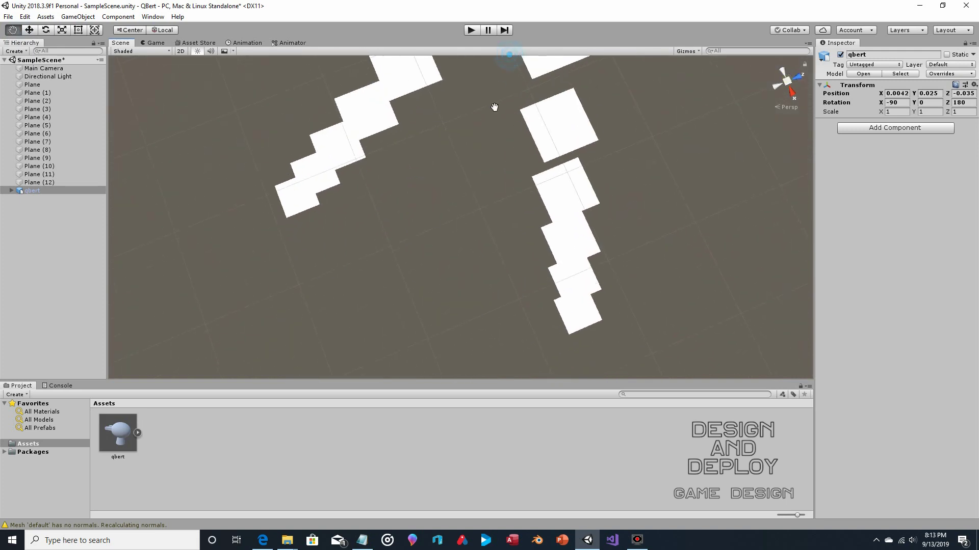
{"action": "scroll", "coordinate": [508, 214], "scroll_direction": "up", "scroll_amount": 5}
{"action": "left_click_drag", "start_coordinate": [509, 213], "coordinate": [502, 237], "text": "alt"}
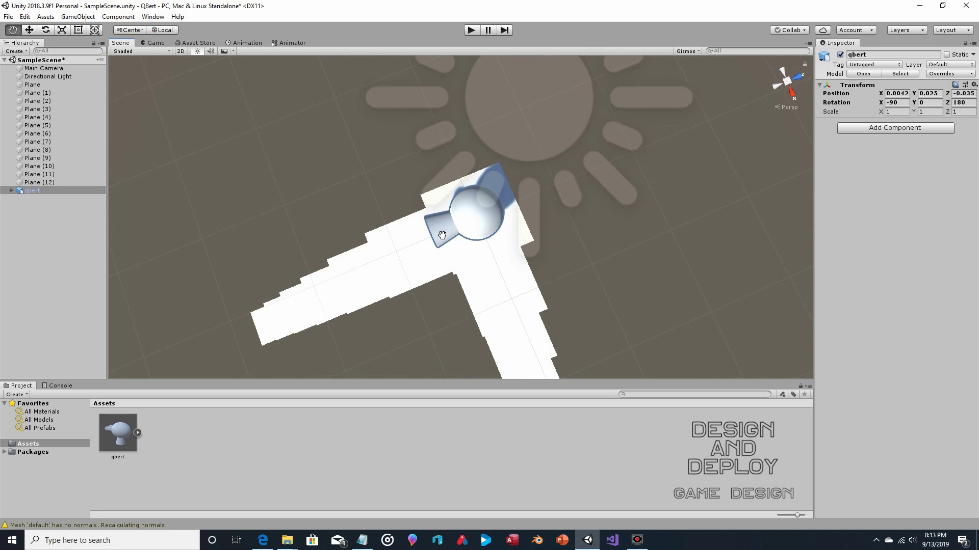
{"action": "left_click_drag", "start_coordinate": [454, 235], "coordinate": [507, 194], "text": "alt"}
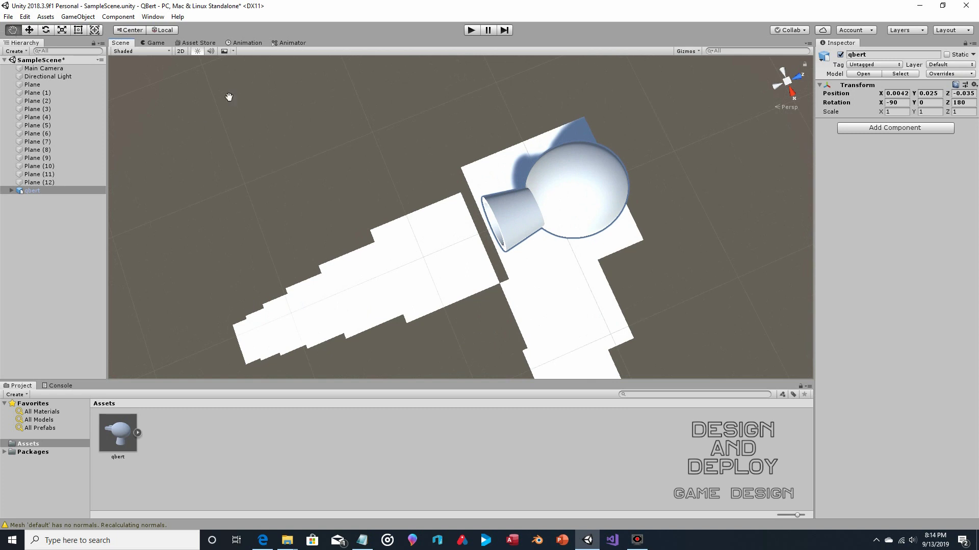
{"action": "left_click_drag", "start_coordinate": [443, 160], "coordinate": [622, 151], "text": "alt"}
{"action": "scroll", "coordinate": [612, 151], "scroll_direction": "down", "scroll_amount": 3}
{"action": "scroll", "coordinate": [605, 151], "scroll_direction": "down", "scroll_amount": 2}
{"action": "mouse_move", "coordinate": [557, 131]}
{"action": "left_mouse_down", "text": "alt"}
{"action": "mouse_move", "coordinate": [505, 137]}
{"action": "mouse_move", "coordinate": [553, 188]}
{"action": "mouse_move", "coordinate": [616, 184]}
{"action": "mouse_move", "coordinate": [559, 177]}
{"action": "mouse_move", "coordinate": [596, 155]}
{"action": "mouse_move", "coordinate": [566, 157]}
{"action": "mouse_move", "coordinate": [562, 143]}
{"action": "left_mouse_up", "text": "alt"}
{"action": "scroll", "coordinate": [538, 182], "scroll_direction": "up", "scroll_amount": 4}
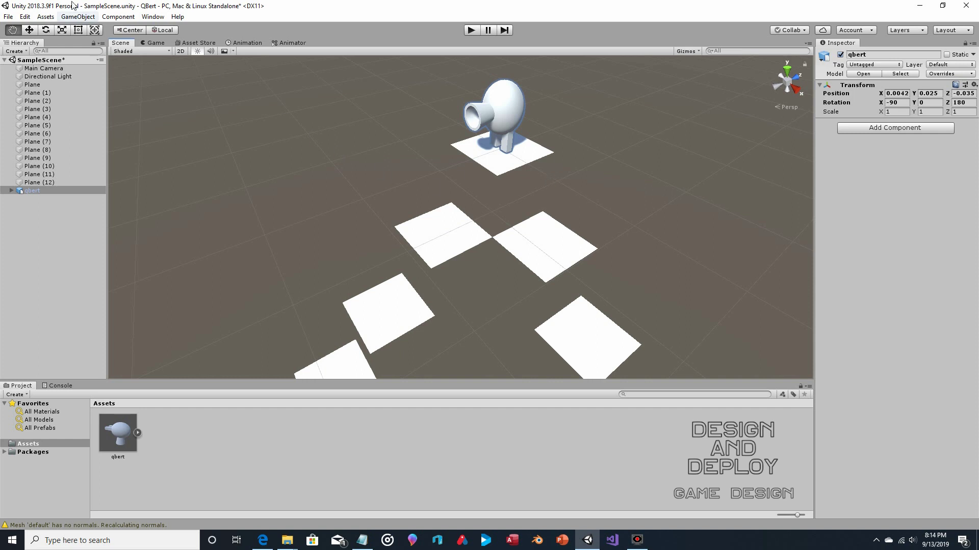
{"action": "left_click", "coordinate": [29, 30]}
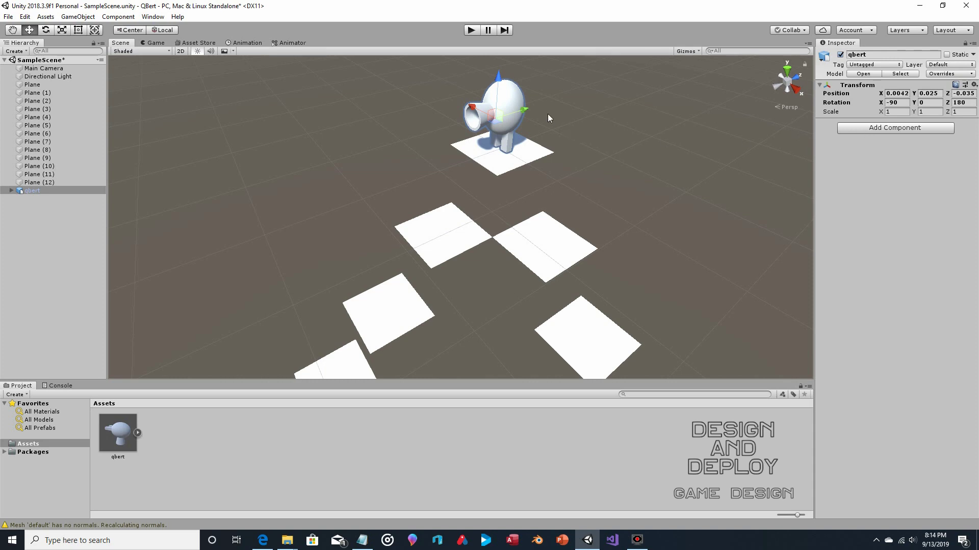
Add a Physics Box Collider component to qbert.
{"action": "left_click", "coordinate": [867, 129]}
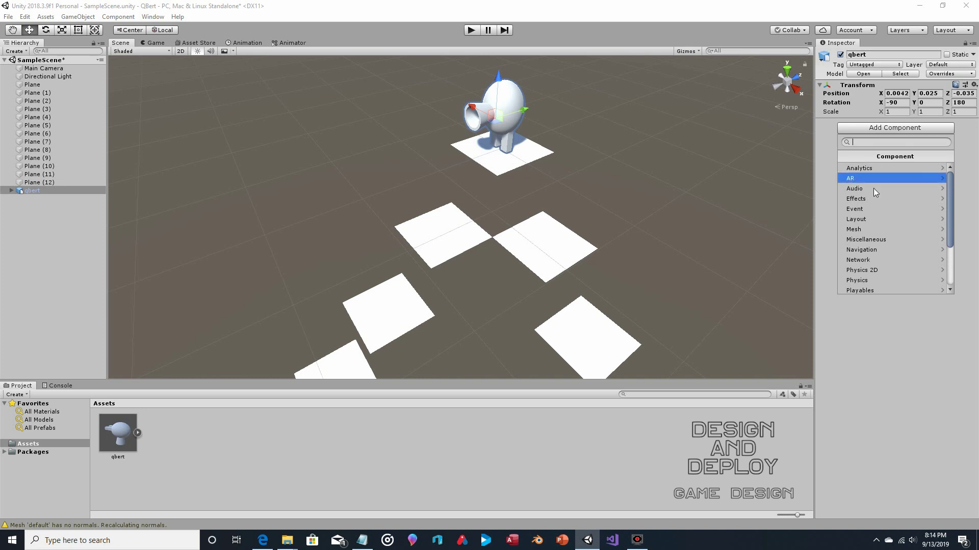
{"action": "left_click", "coordinate": [882, 280]}
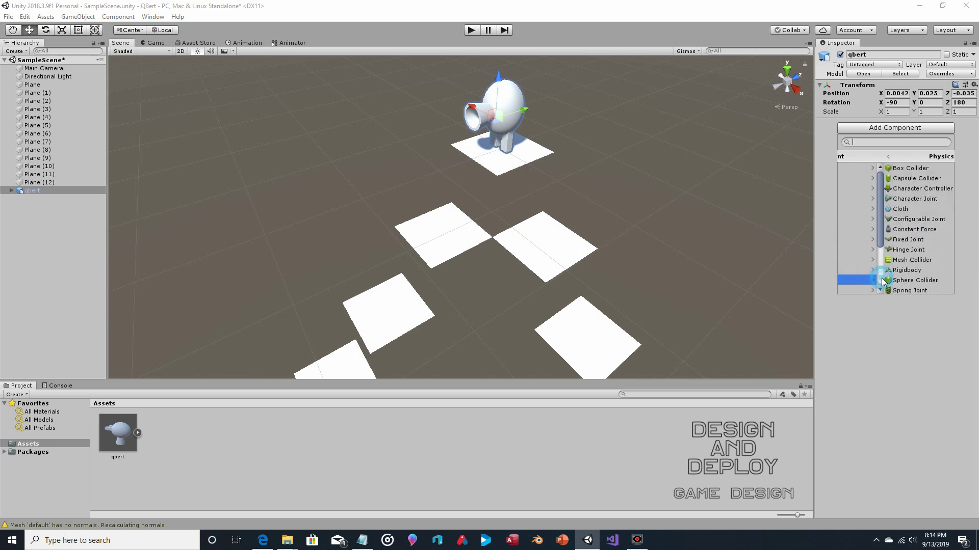
{"action": "left_click", "coordinate": [896, 169]}
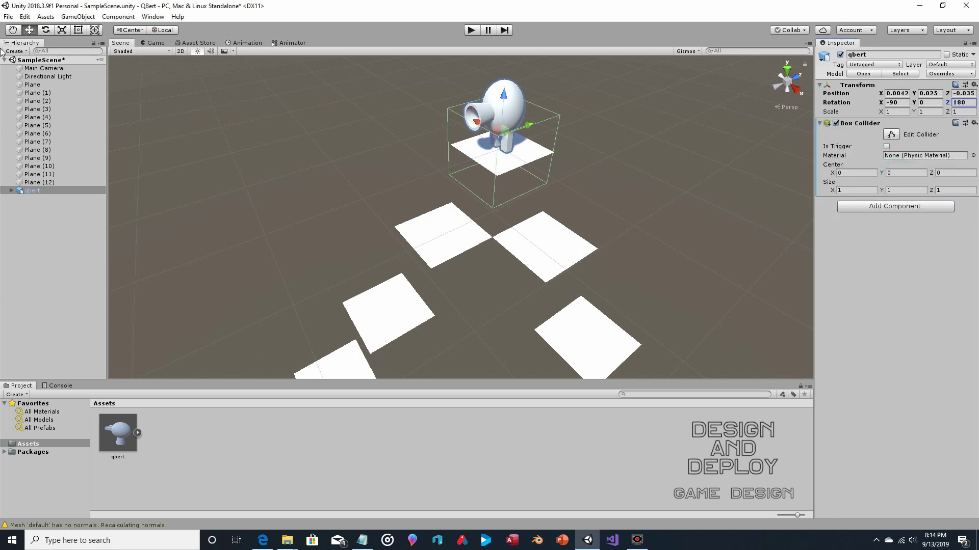
{"action": "left_click", "coordinate": [12, 29]}
{"action": "left_click_drag", "start_coordinate": [459, 153], "coordinate": [436, 214]}
Set the Box Collider size to 0.3 on X, Y and Z.
{"action": "left_click", "coordinate": [857, 190]}
{"action": "type", "text": "."}
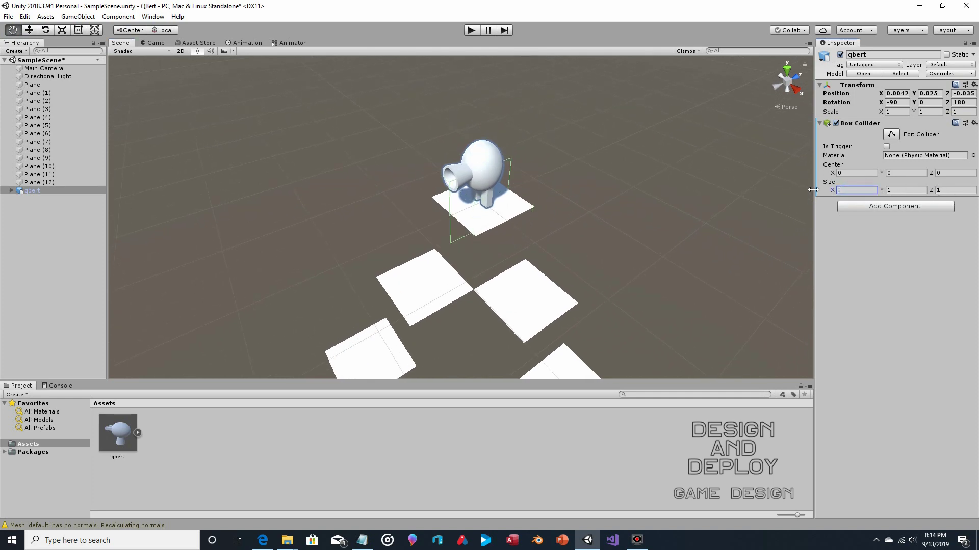
{"action": "type", "text": "5"}
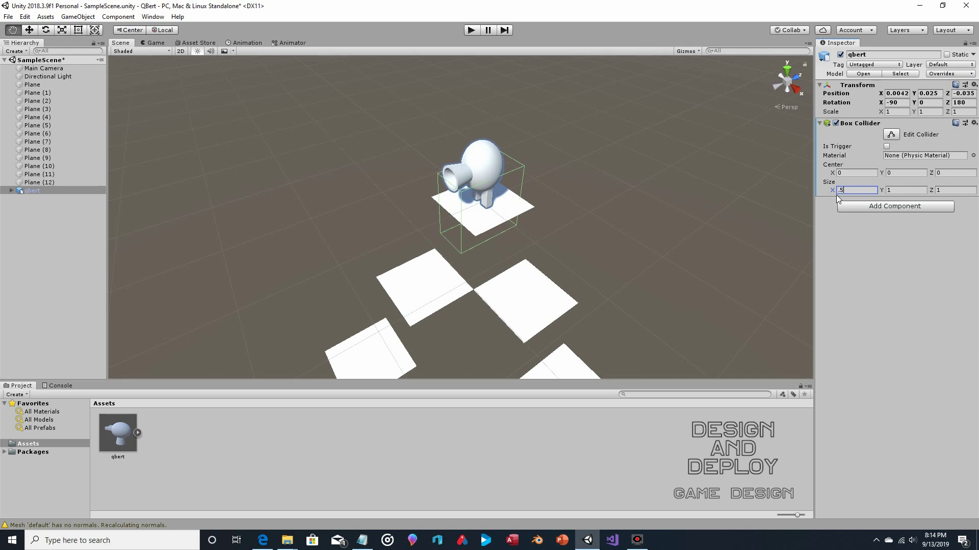
{"action": "key", "text": "BackSpace"}
{"action": "type", "text": "3"}
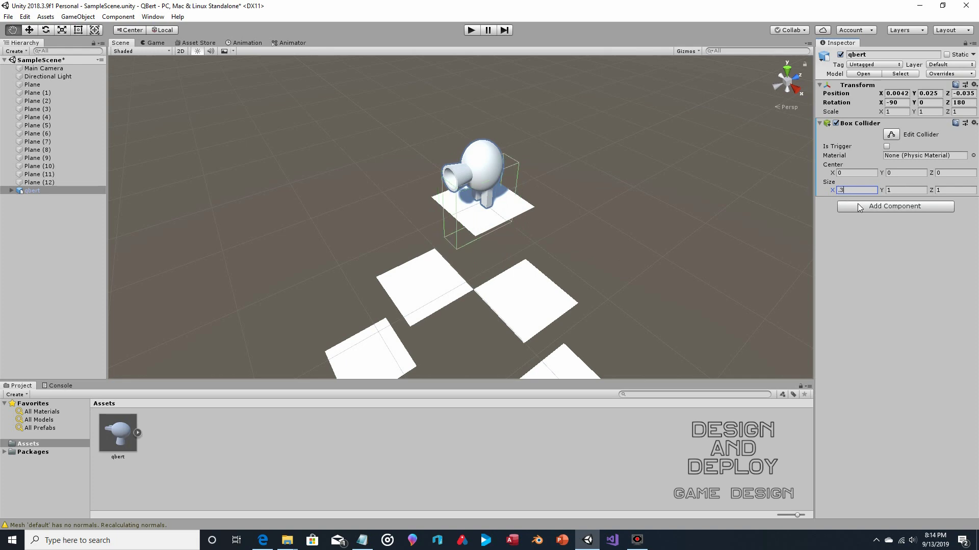
{"action": "left_click", "coordinate": [949, 191]}
{"action": "type", "text": ".3"}
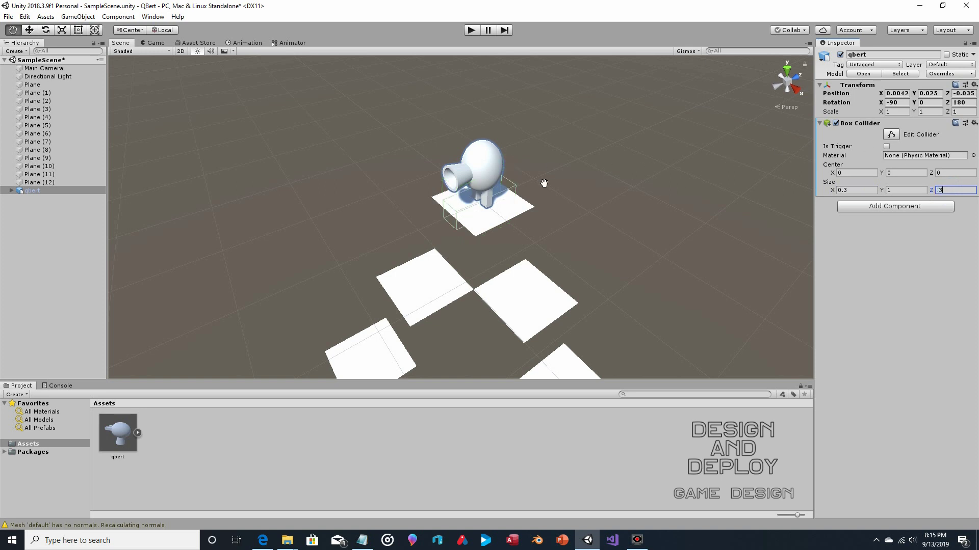
{"action": "left_click", "coordinate": [902, 190]}
{"action": "key", "text": "BackSpace"}
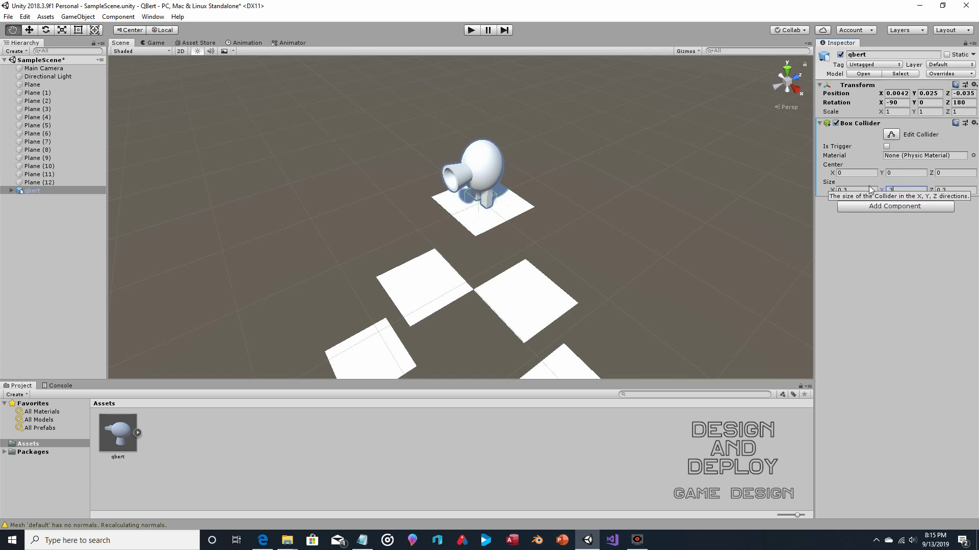
{"action": "scroll", "coordinate": [491, 198], "scroll_direction": "up", "scroll_amount": 2}
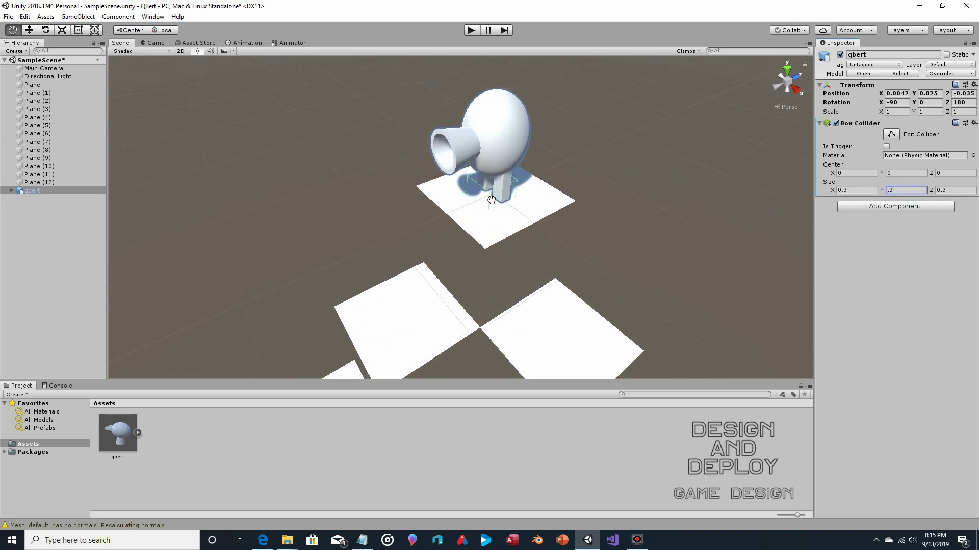
{"action": "scroll", "coordinate": [491, 200], "scroll_direction": "up", "scroll_amount": 4}
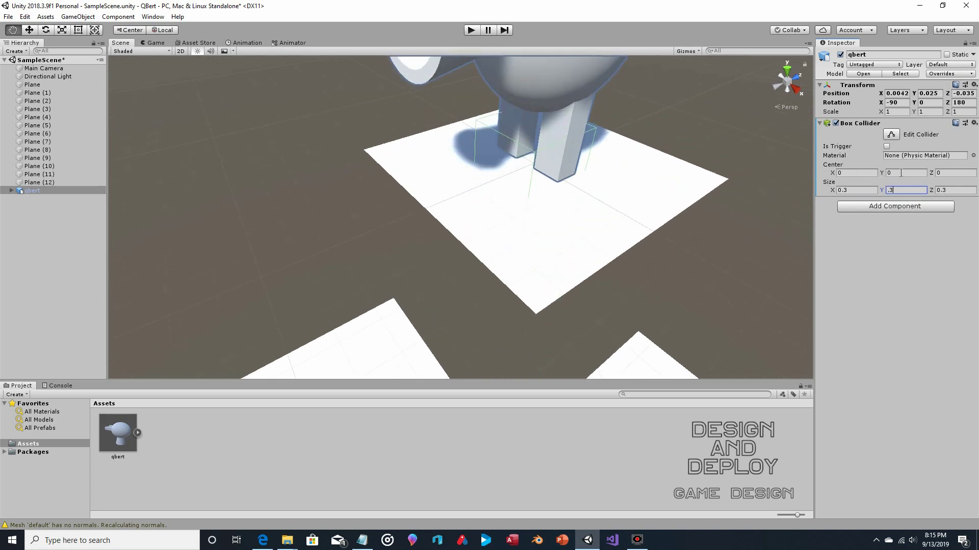
Move the Box Collider centre to Z 0.18, framing qbert to check the fit.
{"action": "left_click", "coordinate": [930, 173]}
{"action": "type", "text": ".2"}
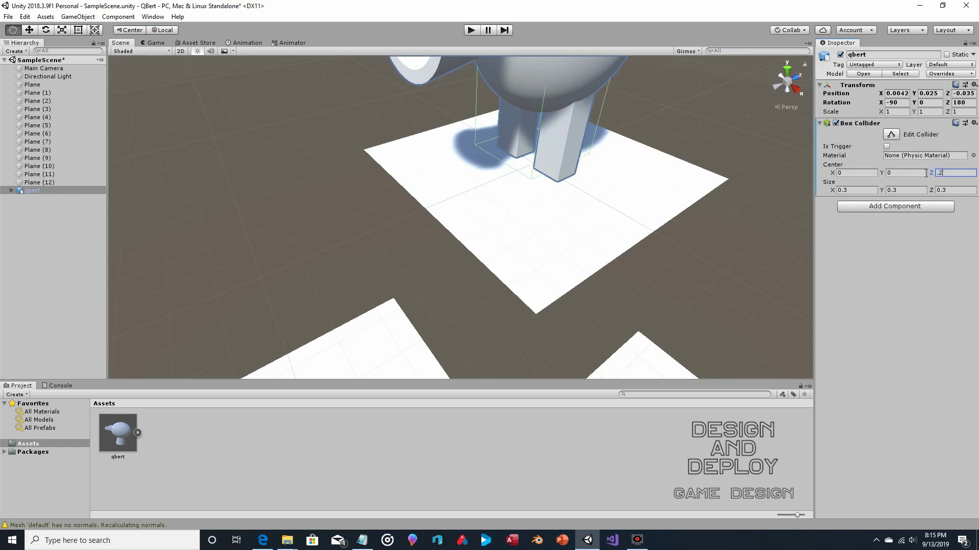
{"action": "left_click_drag", "start_coordinate": [612, 193], "coordinate": [500, 148]}
{"action": "key", "text": "f"}
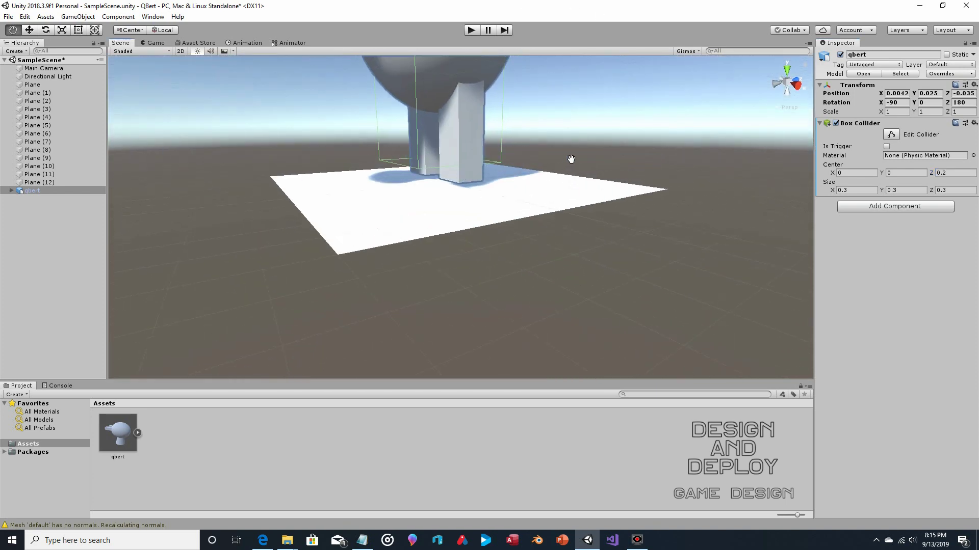
{"action": "scroll", "coordinate": [571, 164], "scroll_direction": "up", "scroll_amount": 3}
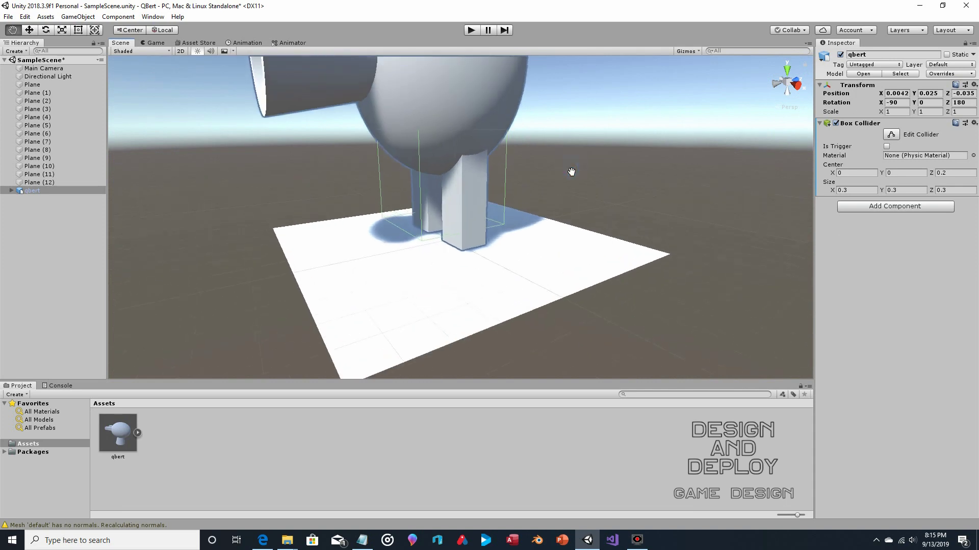
{"action": "left_click", "coordinate": [946, 174]}
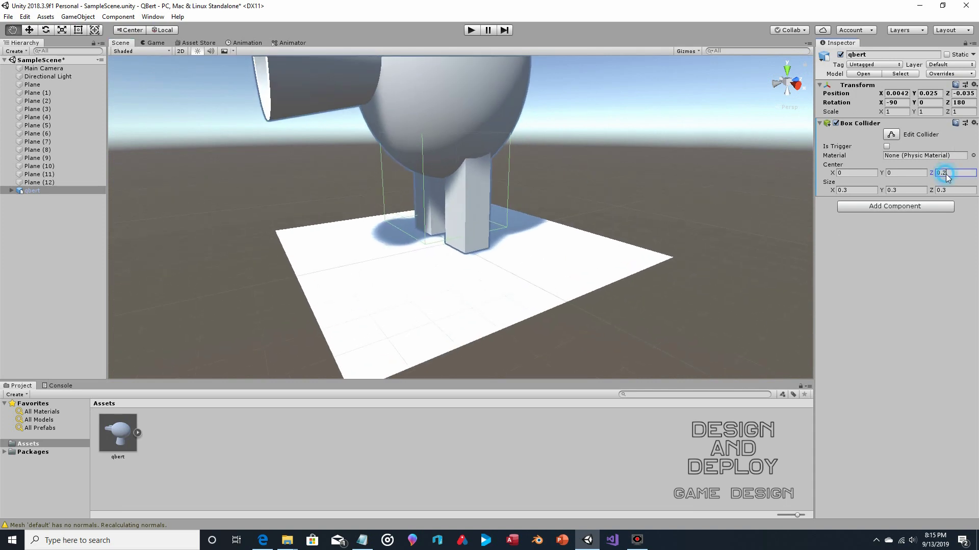
{"action": "key", "text": "BackSpace"}
{"action": "type", "text": ".18"}
{"action": "scroll", "coordinate": [476, 183], "scroll_direction": "down", "scroll_amount": 5}
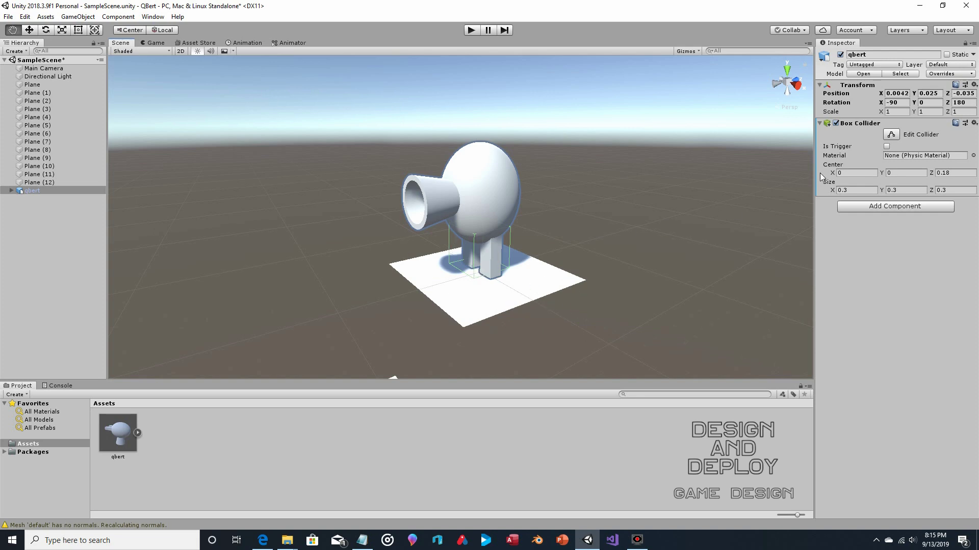
Narrow the Box Collider's Size X to 0.25.
{"action": "left_click", "coordinate": [848, 189]}
{"action": "type", "text": "0.25"}
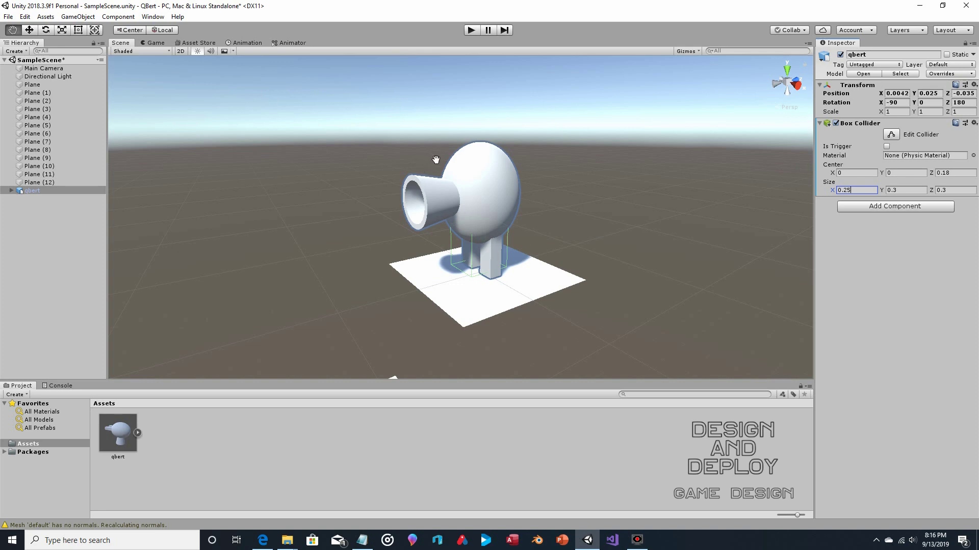
{"action": "scroll", "coordinate": [452, 163], "scroll_direction": "up", "scroll_amount": 3}
{"action": "scroll", "coordinate": [453, 164], "scroll_direction": "down", "scroll_amount": 5}
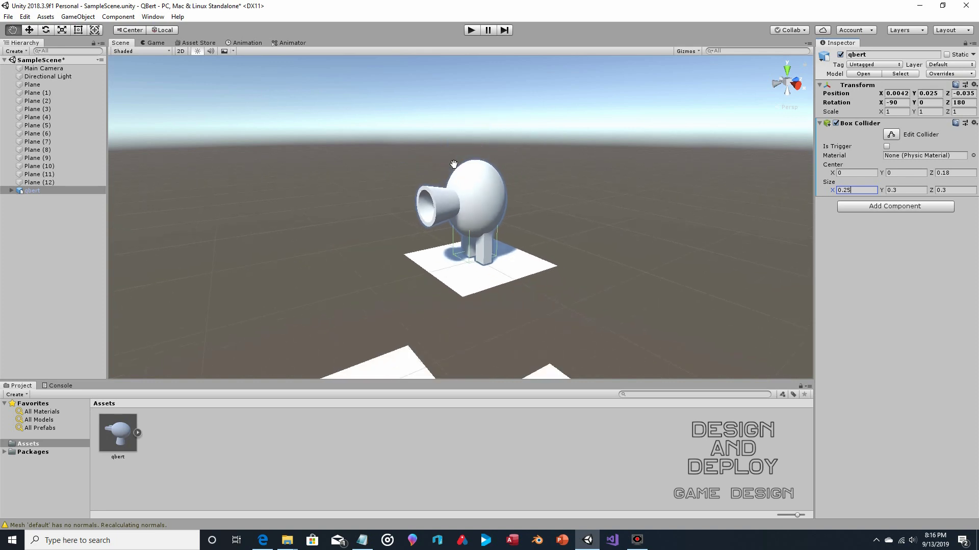
{"action": "scroll", "coordinate": [453, 164], "scroll_direction": "down", "scroll_amount": 2}
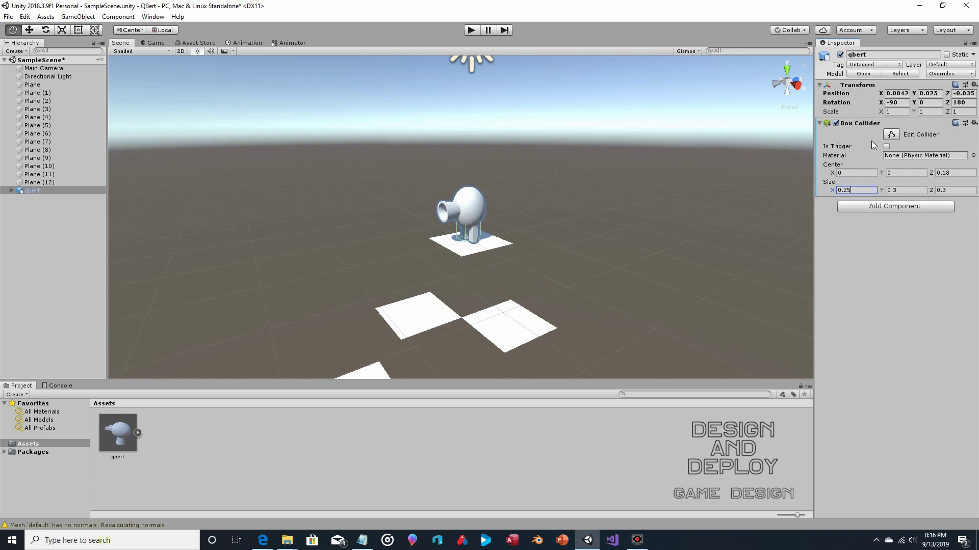
Attach a Physics Rigidbody to qbert, then view the scene looking down the planes.
{"action": "left_click", "coordinate": [872, 206]}
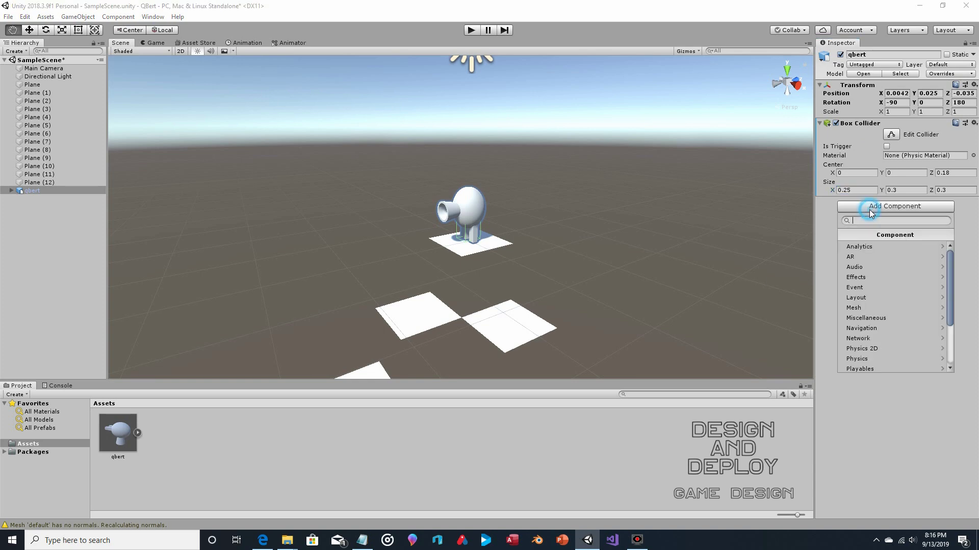
{"action": "left_click", "coordinate": [877, 359]}
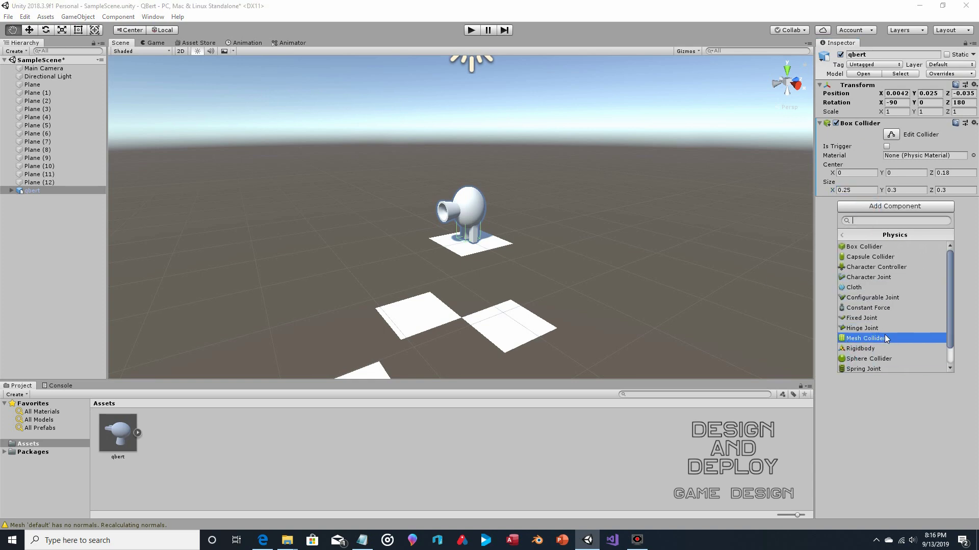
{"action": "left_click", "coordinate": [884, 348]}
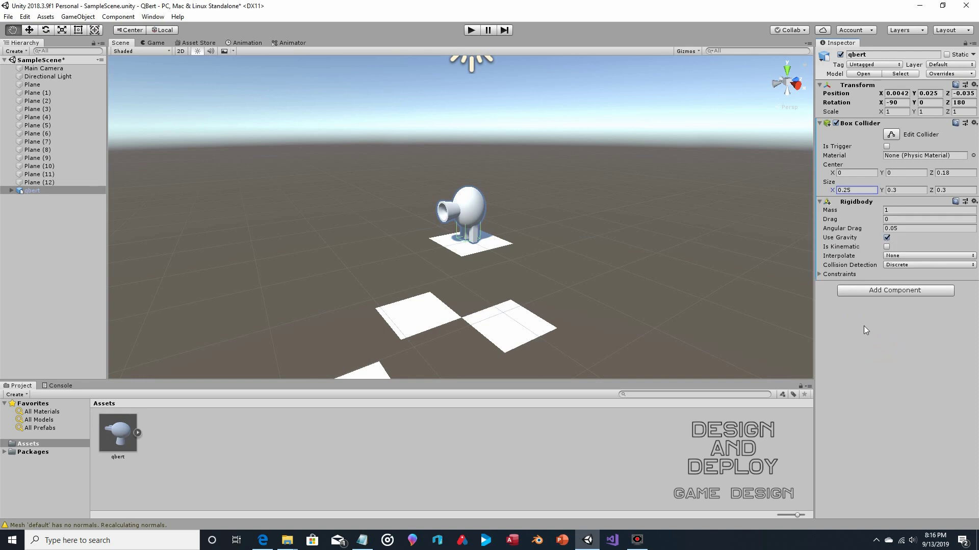
{"action": "scroll", "coordinate": [389, 243], "scroll_direction": "down", "scroll_amount": 5}
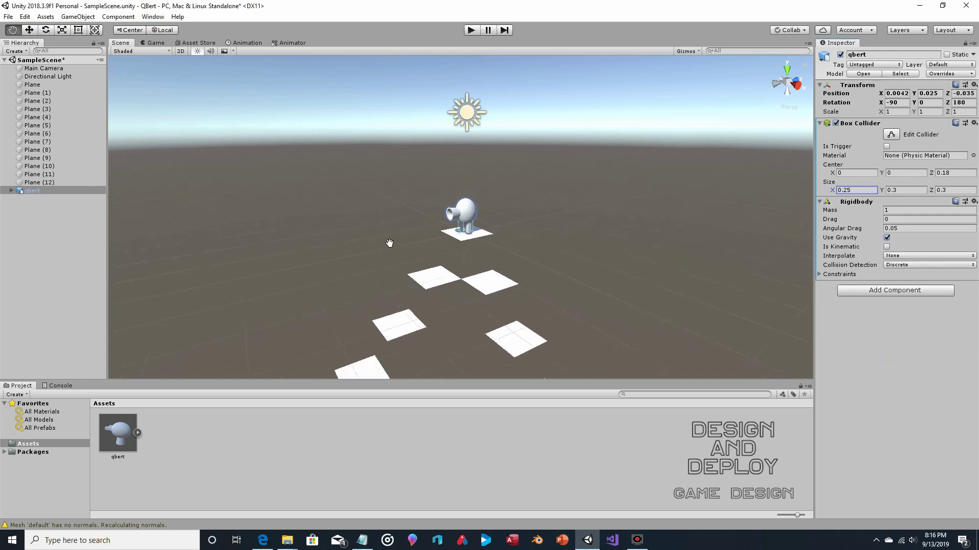
{"action": "left_click_drag", "start_coordinate": [395, 253], "coordinate": [438, 236], "text": "alt"}
{"action": "scroll", "coordinate": [439, 236], "scroll_direction": "down", "scroll_amount": 2}
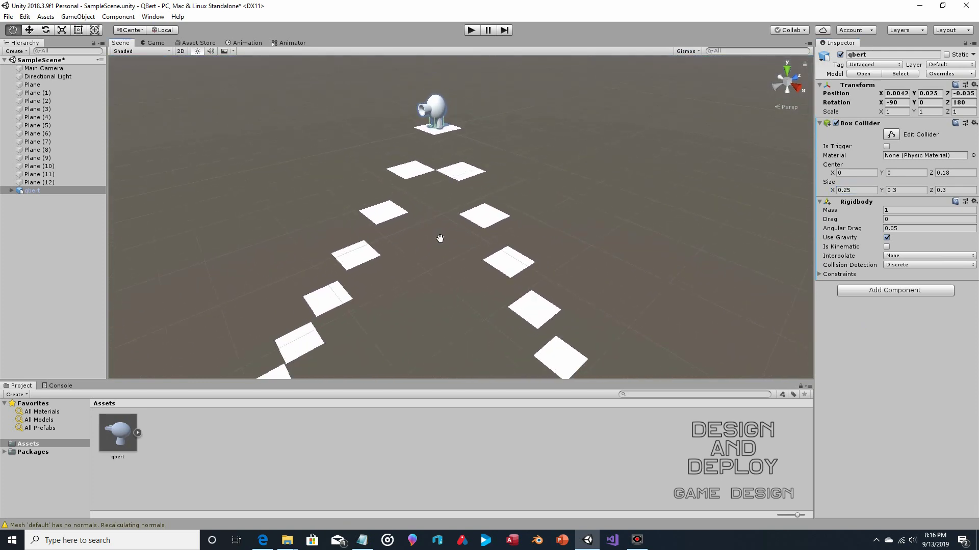
{"action": "left_click_drag", "start_coordinate": [334, 292], "coordinate": [336, 261]}
Create a new C# script in Assets named moveq.
{"action": "right_click", "coordinate": [206, 425]}
{"action": "mouse_move", "coordinate": [262, 188]}
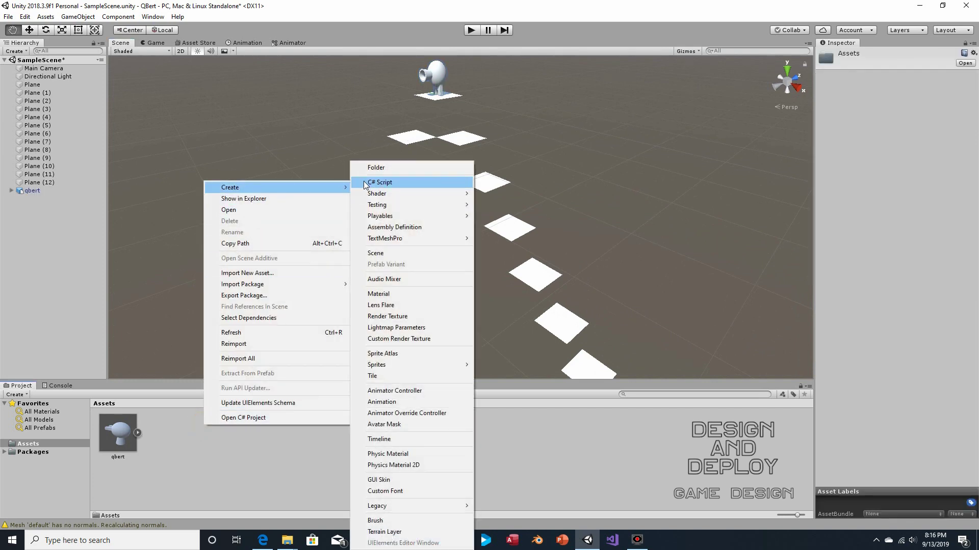
{"action": "left_click", "coordinate": [362, 182]}
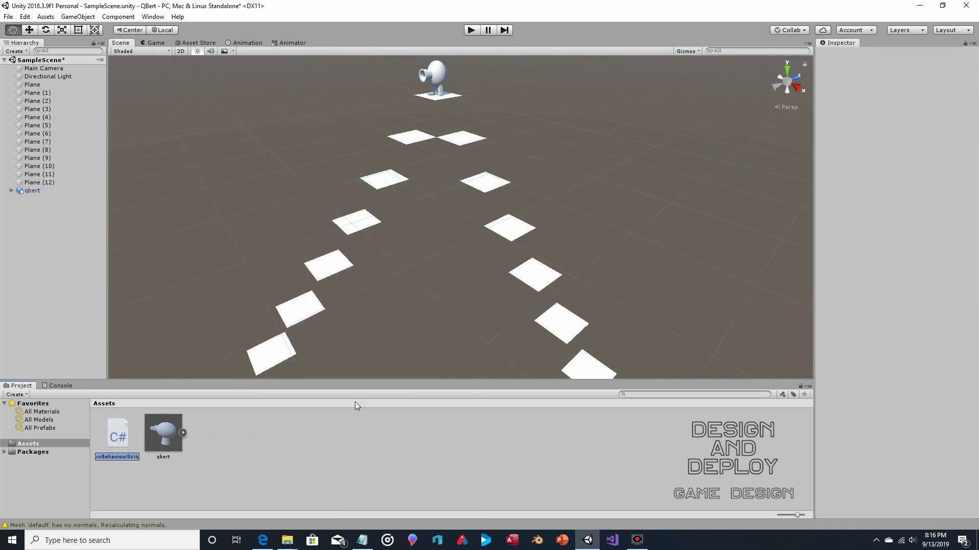
{"action": "type", "text": "moveq"}
{"action": "left_click", "coordinate": [304, 418]}
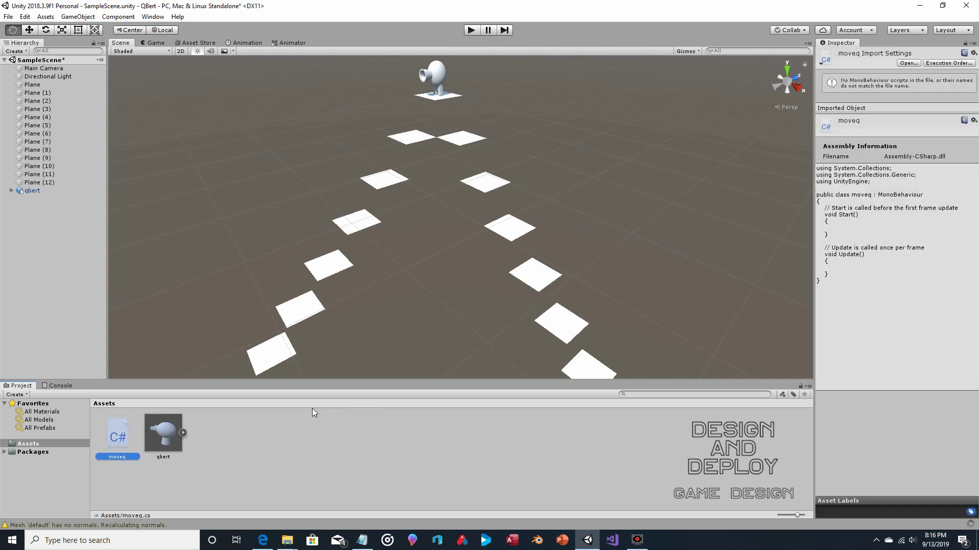
Attach the moveq script to qbert and open it in Visual Studio.
{"action": "left_click", "coordinate": [34, 191]}
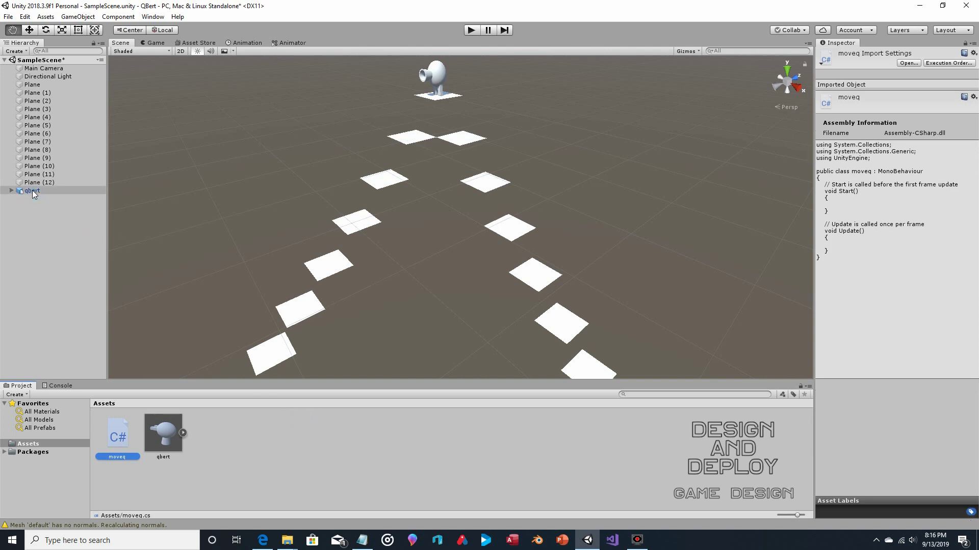
{"action": "left_click_drag", "start_coordinate": [119, 435], "coordinate": [875, 335]}
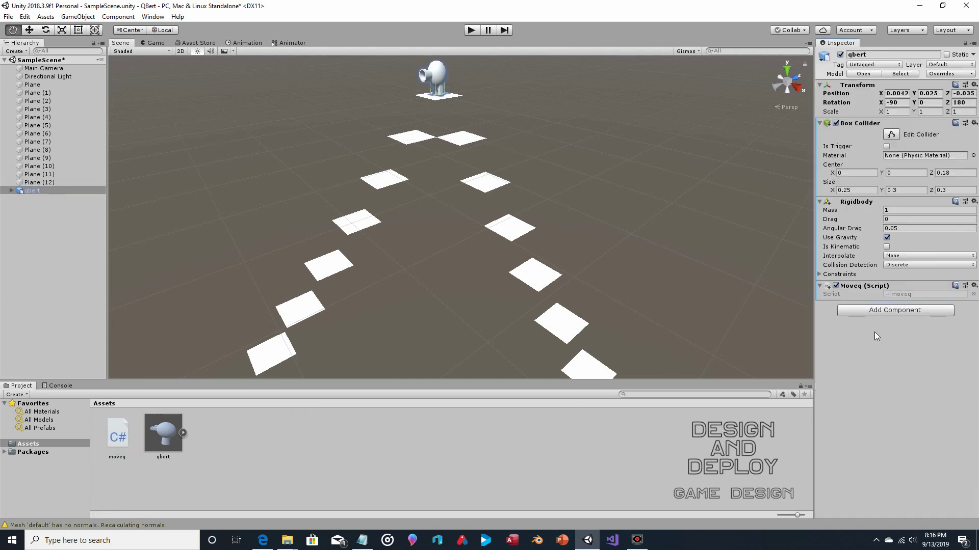
{"action": "double_click", "coordinate": [897, 292]}
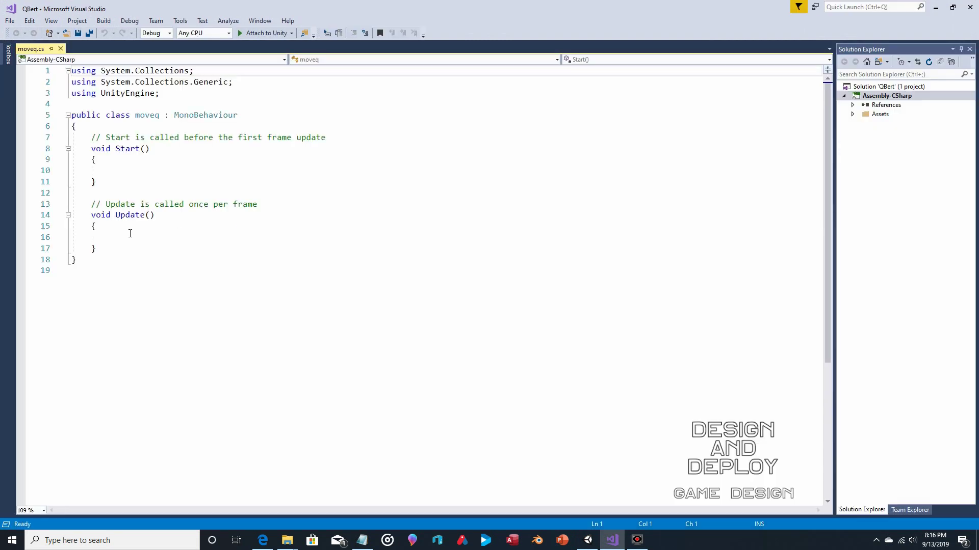
On a new line inside Update(), write if(Input.GetKeyDown with IntelliSense completion.
{"action": "left_click_drag", "start_coordinate": [85, 215], "coordinate": [168, 216]}
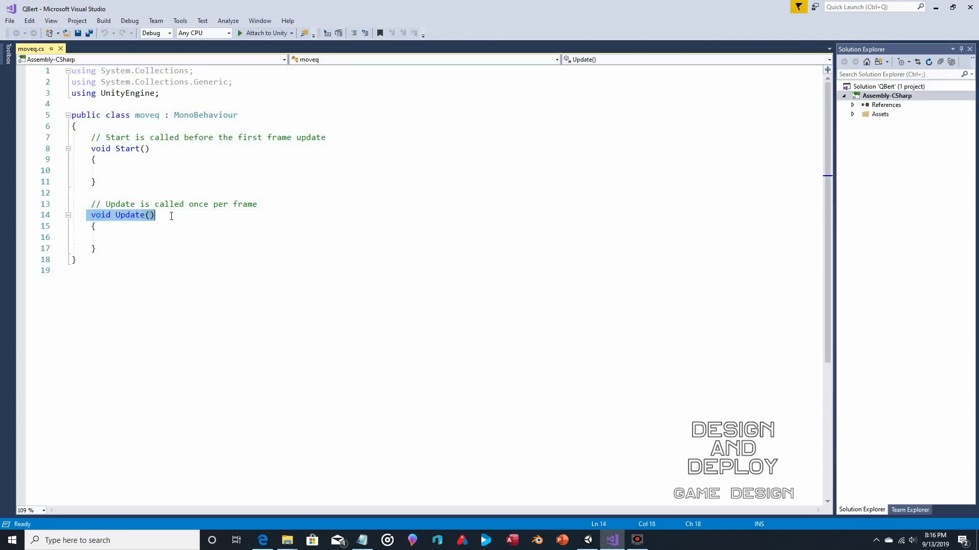
{"action": "left_click", "coordinate": [115, 239]}
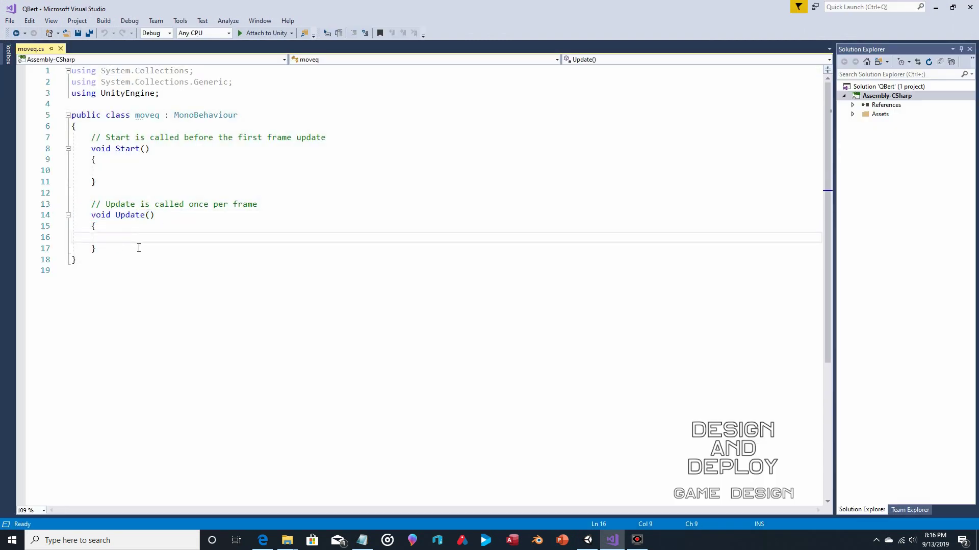
{"action": "key", "text": "Return"}
{"action": "key", "text": "Return"}
{"action": "key", "text": "Return"}
{"action": "key", "text": "Up"}
{"action": "key", "text": "Up"}
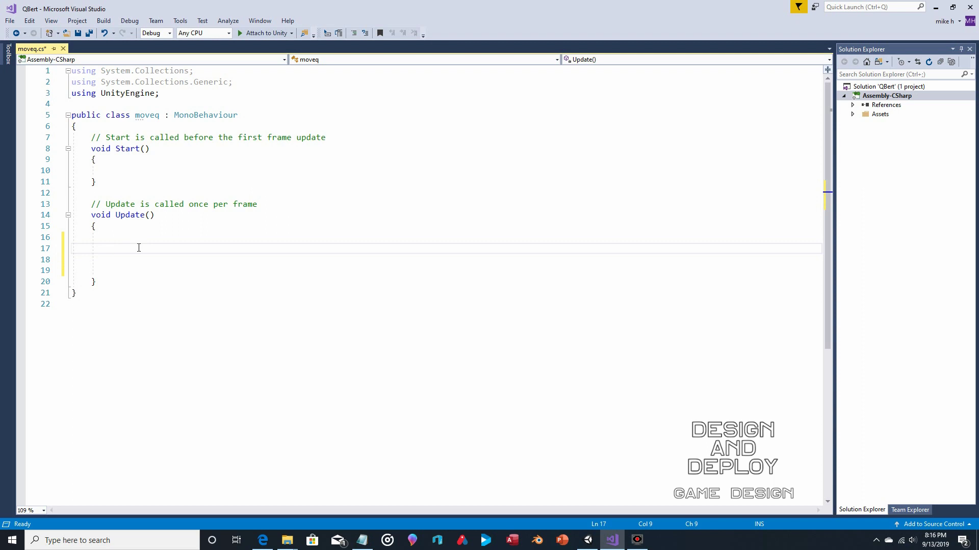
{"action": "key", "text": "Tab"}
{"action": "type", "text": "if*i"}
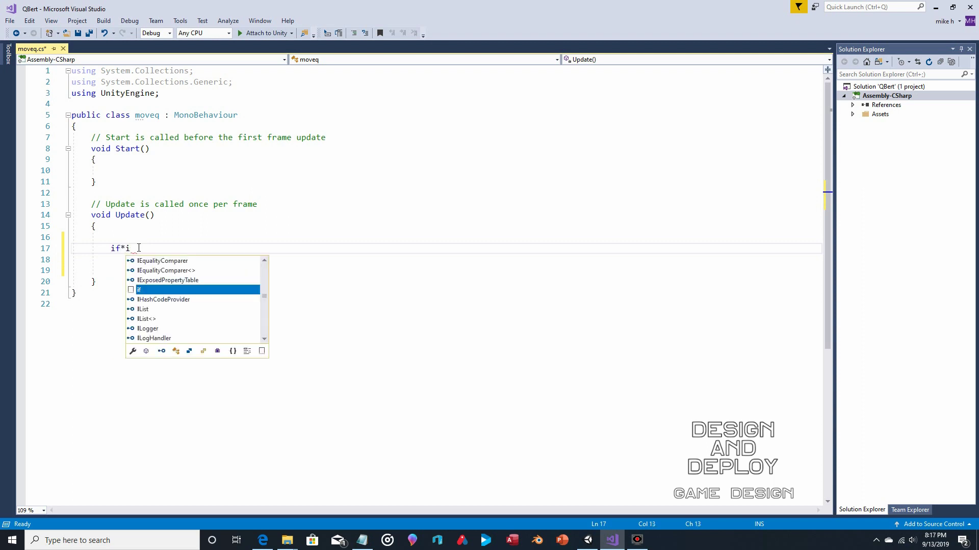
{"action": "type", "text": "n"}
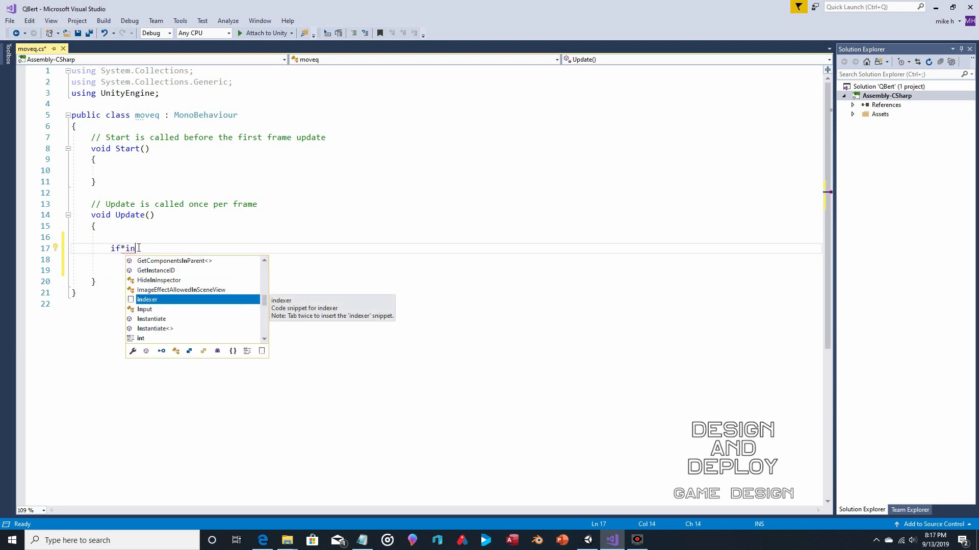
{"action": "key", "text": "BackSpace"}
{"action": "key", "text": "BackSpace"}
{"action": "key", "text": "BackSpace"}
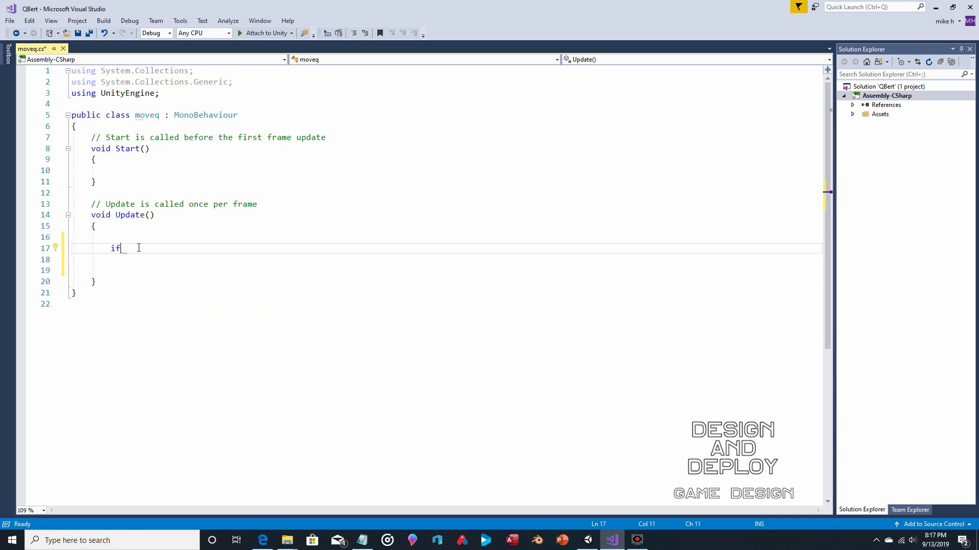
{"action": "type", "text": "(Input.getk"}
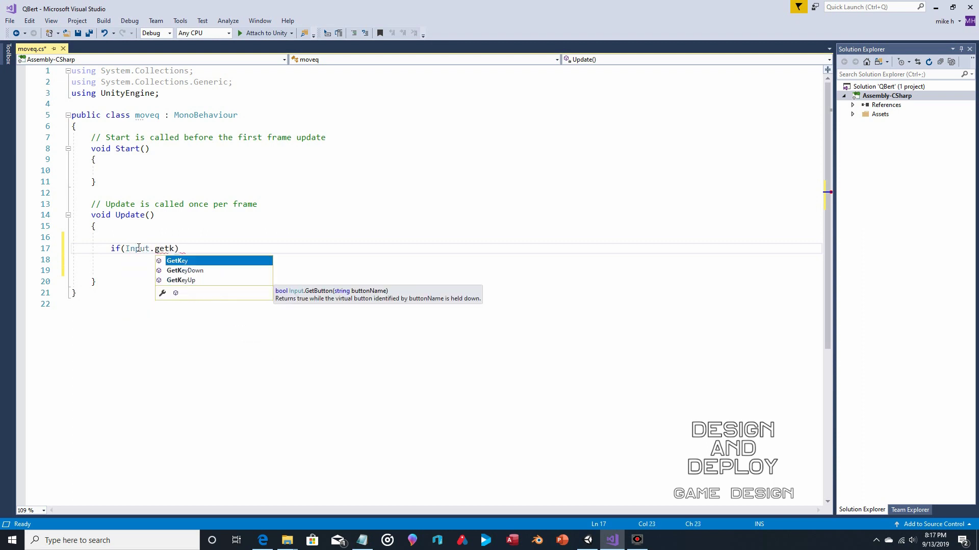
{"action": "type", "text": "eyd"}
{"action": "key", "text": "Tab"}
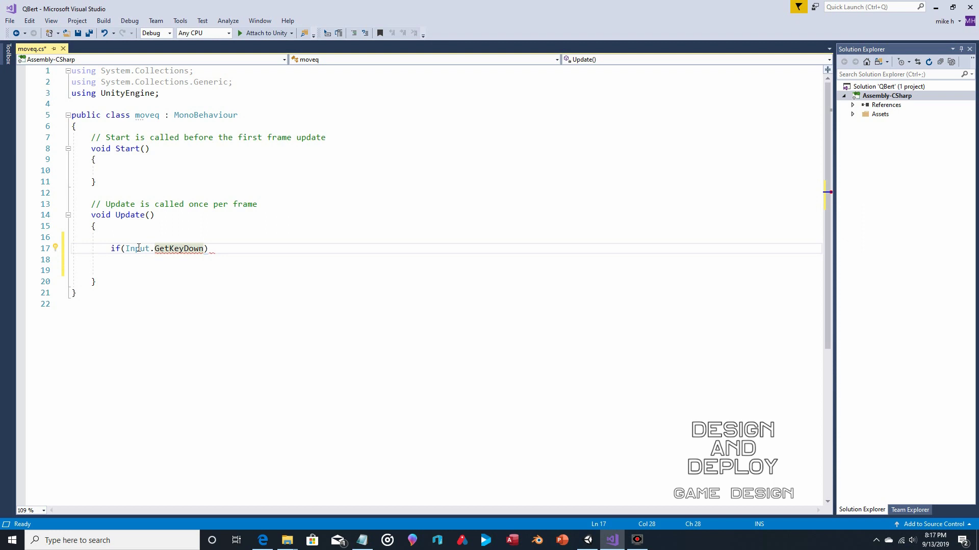
Finish the condition as if(Input.GetKeyDown("a")) and move to a new line.
{"action": "type", "text": "("}
{"action": "key", "text": "Escape"}
{"action": "type", "text": "\""}
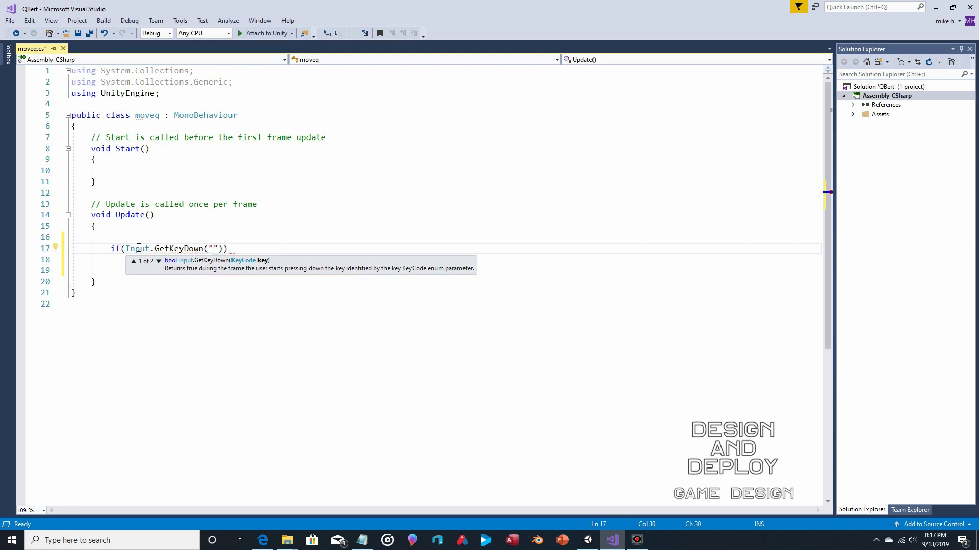
{"action": "type", "text": "a"}
{"action": "type", "text": "\"))"}
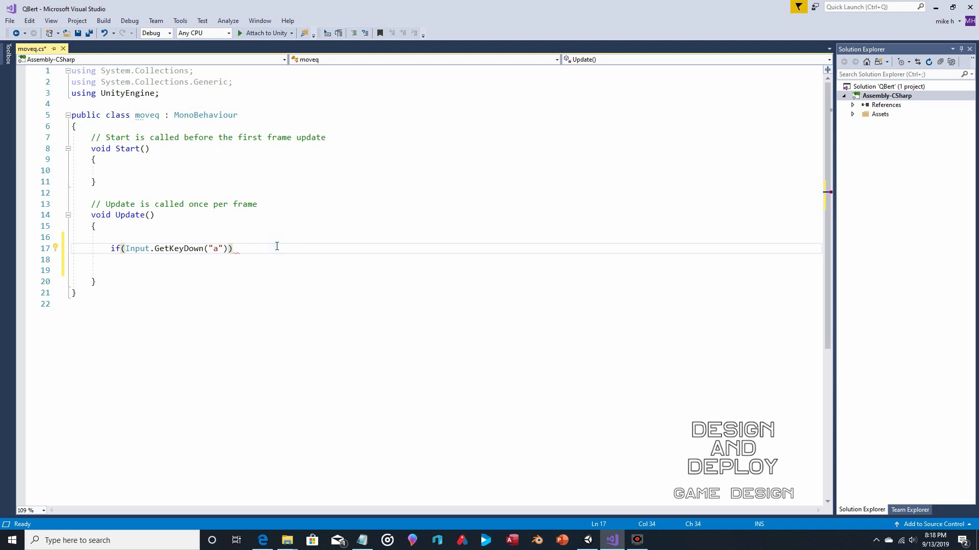
{"action": "key", "text": "Return"}
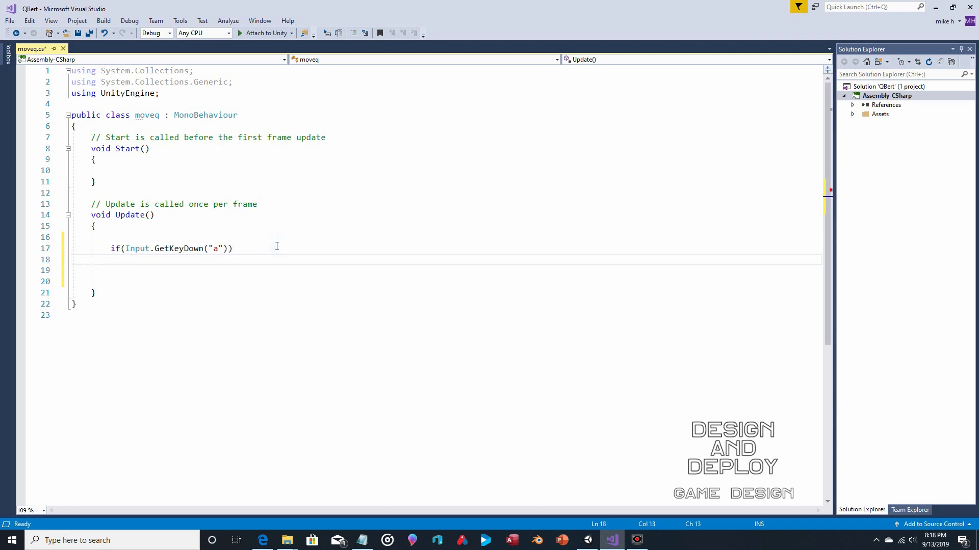
Open the if block's braces and start GetComponent<Rigidbody>().velocity inside them.
{"action": "type", "text": "{"}
{"action": "key", "text": "Return"}
{"action": "key", "text": "Return"}
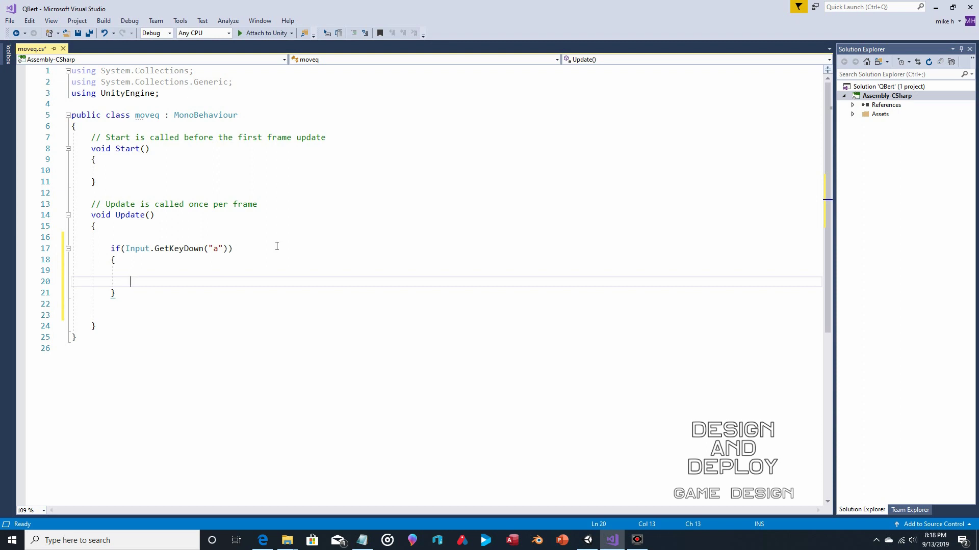
{"action": "type", "text": "getcom"}
{"action": "key", "text": "Tab"}
{"action": "type", "text": "<rigi"}
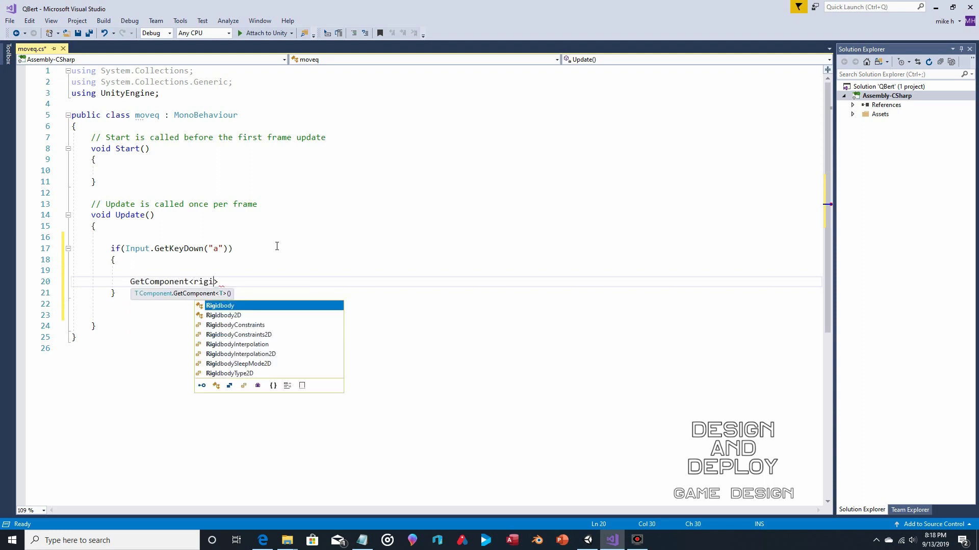
{"action": "key", "text": "Tab"}
{"action": "type", "text": ">"}
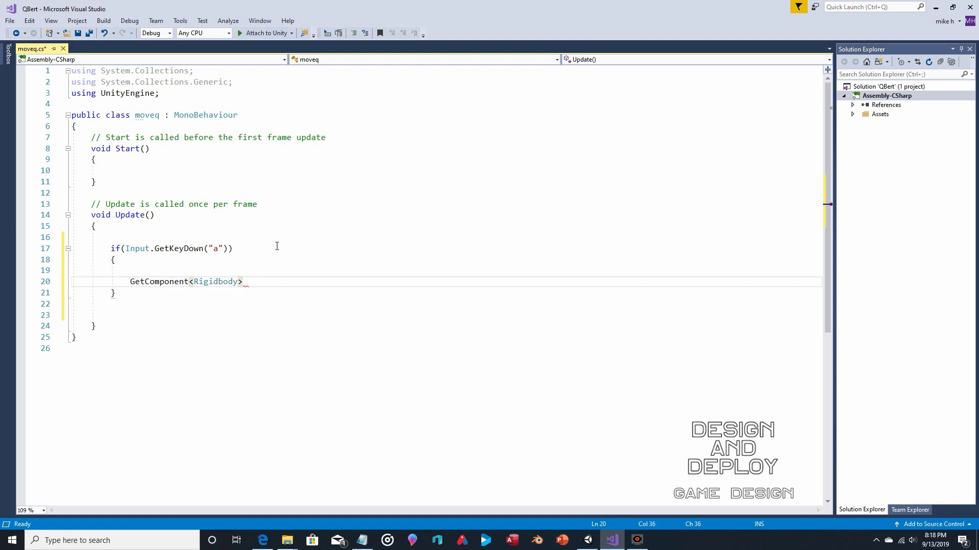
{"action": "type", "text": "().vel"}
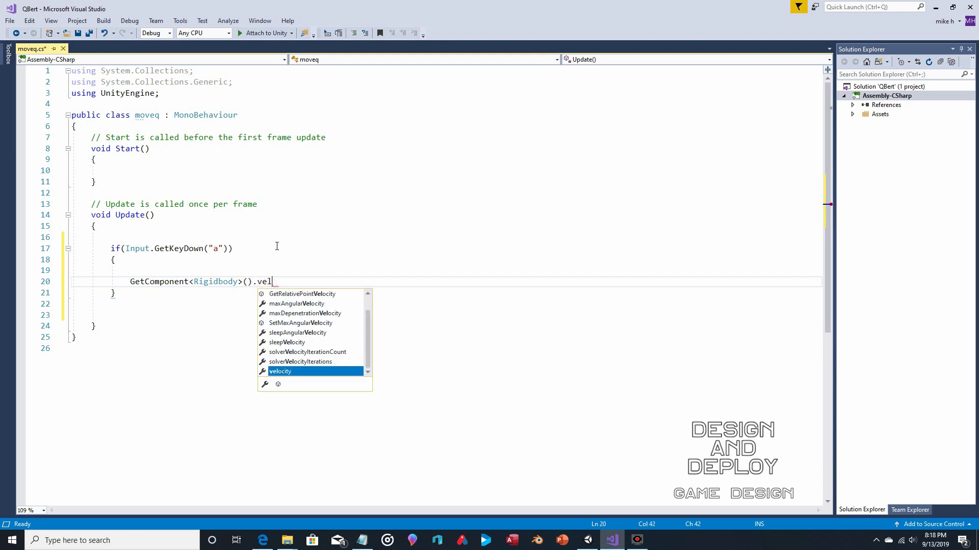
{"action": "key", "text": "Tab"}
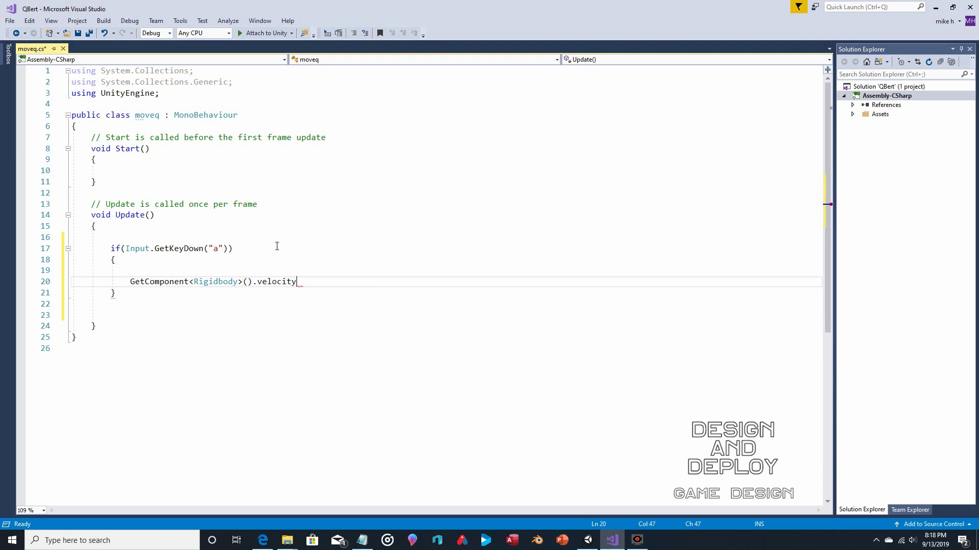
Assign the velocity new Vector3(0, 4, -1); and save the script.
{"action": "type", "text": "= new vec"}
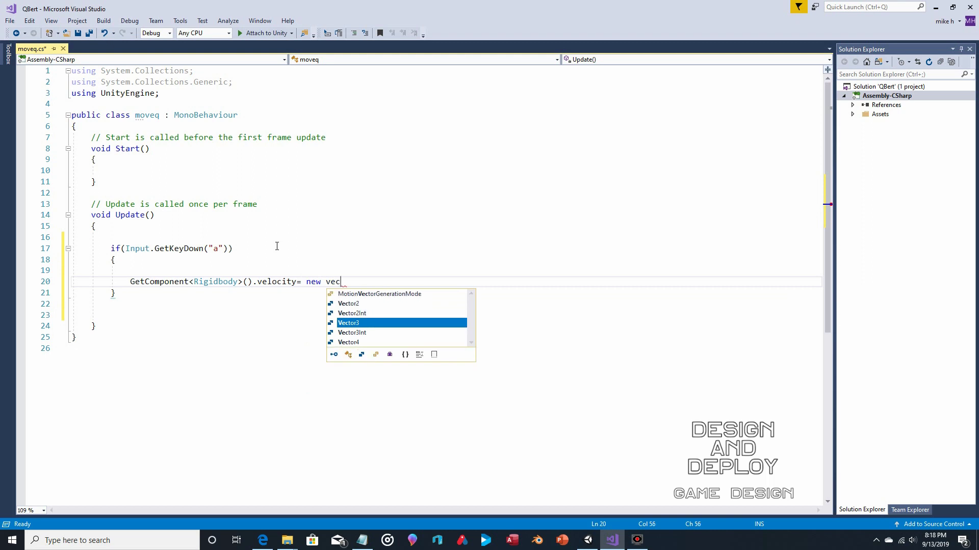
{"action": "key", "text": "Tab"}
{"action": "type", "text": "("}
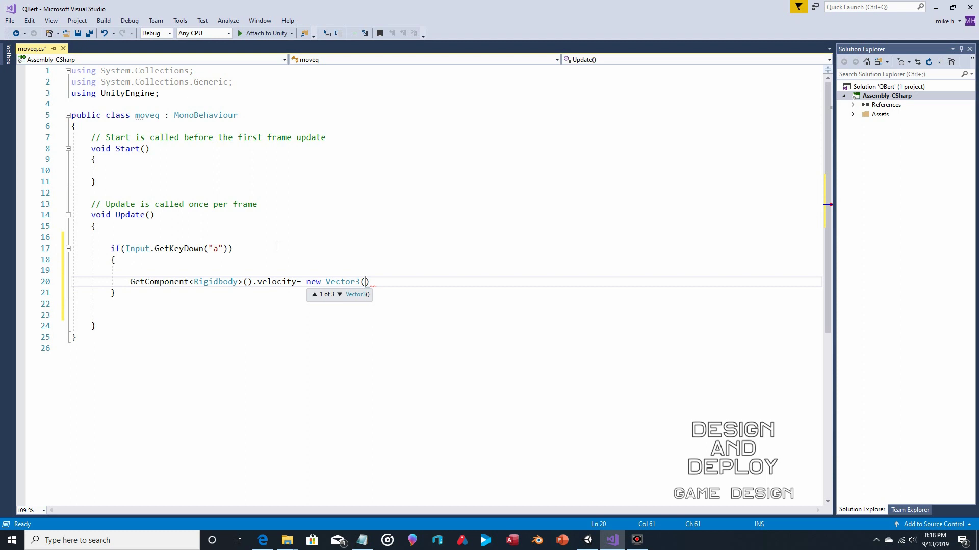
{"action": "type", "text": "0,"}
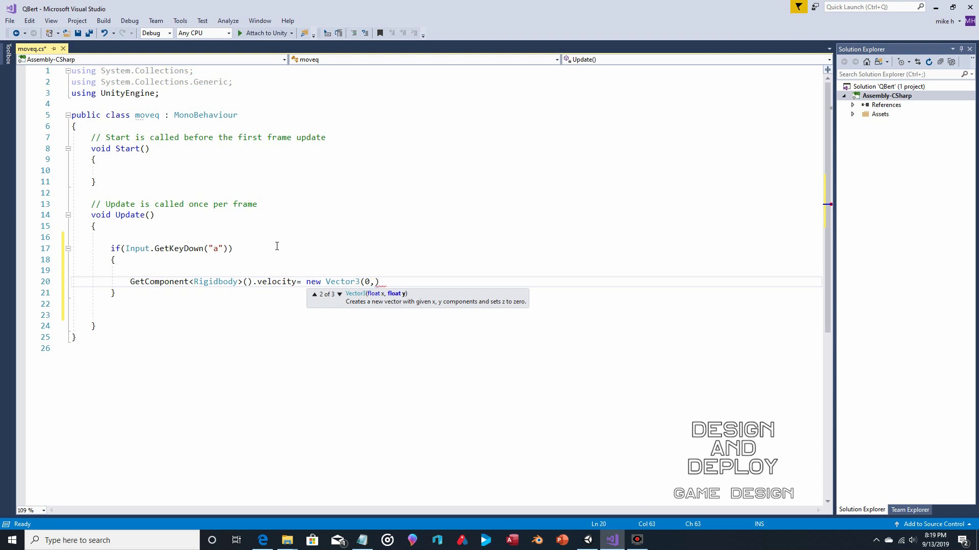
{"action": "type", "text": "4,"}
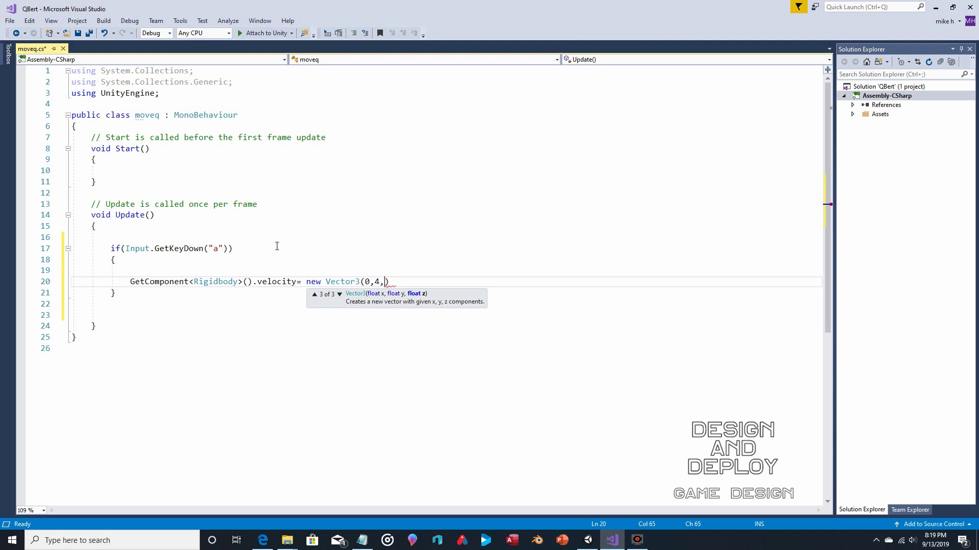
{"action": "type", "text": "-1);"}
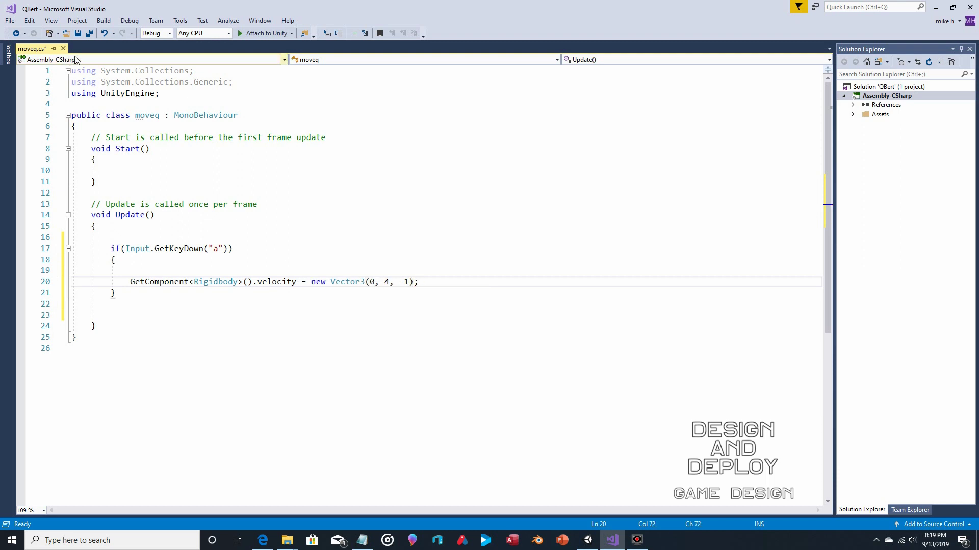
{"action": "mouse_move", "coordinate": [164, 86]}
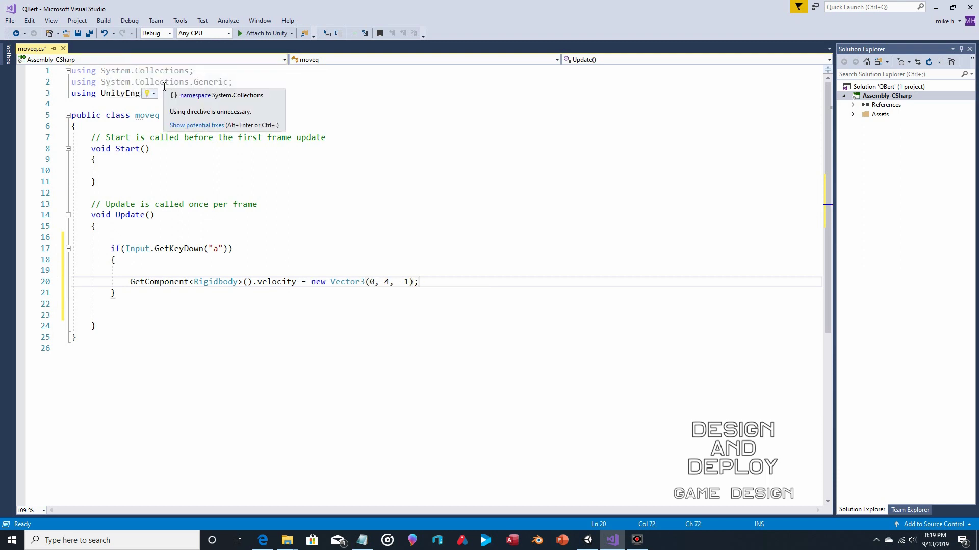
{"action": "left_click", "coordinate": [78, 33]}
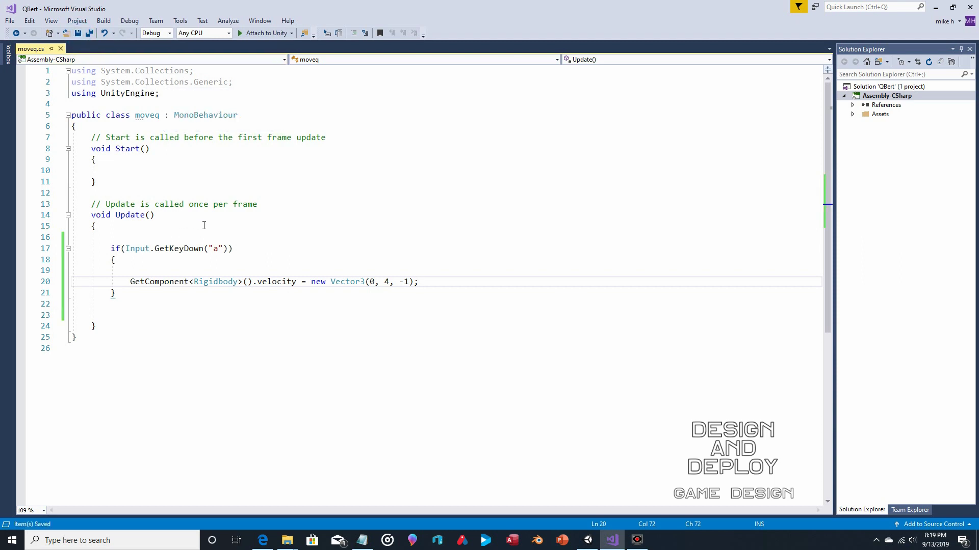
Play-test in Unity, hopping qbert down three tiles with A, then stop and go back to Visual Studio.
{"action": "left_click", "coordinate": [587, 540]}
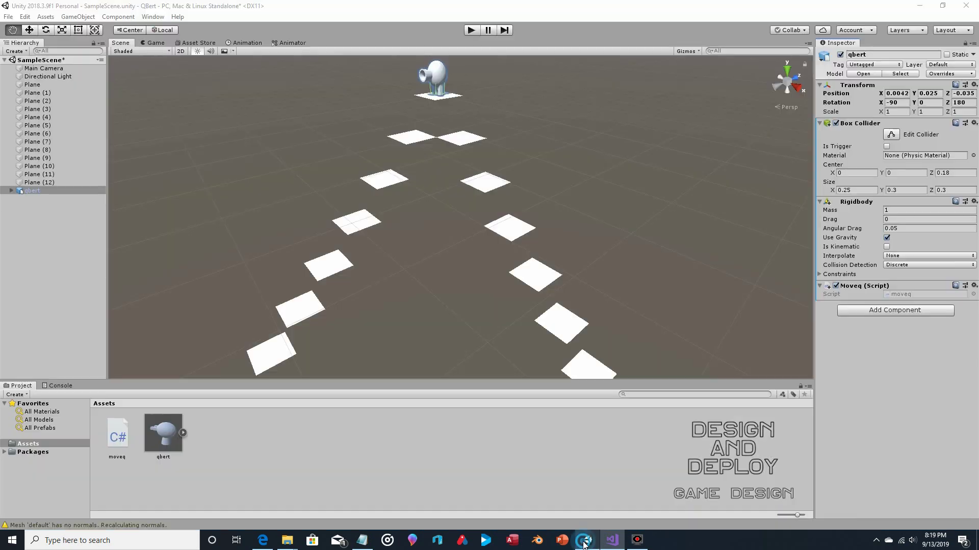
{"action": "left_click", "coordinate": [471, 30]}
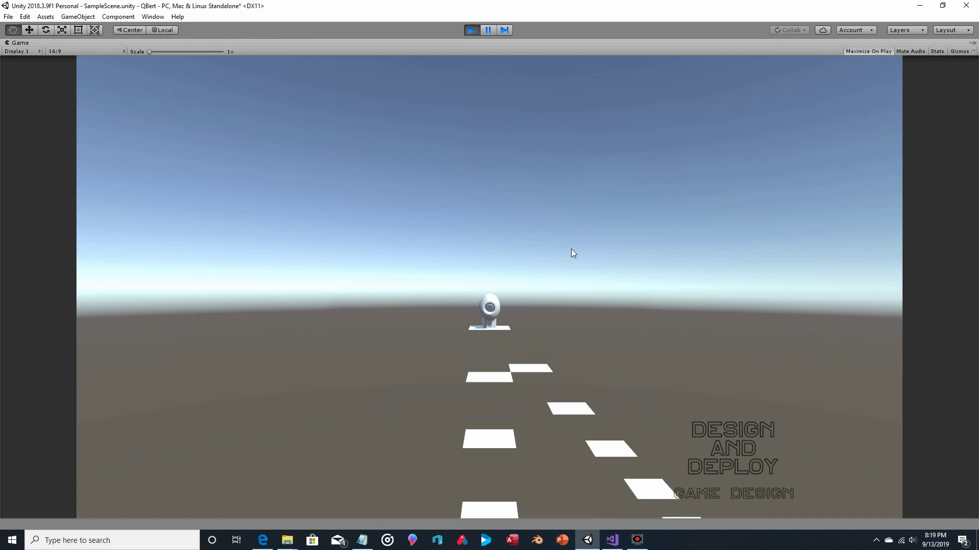
{"action": "key", "text": "Down"}
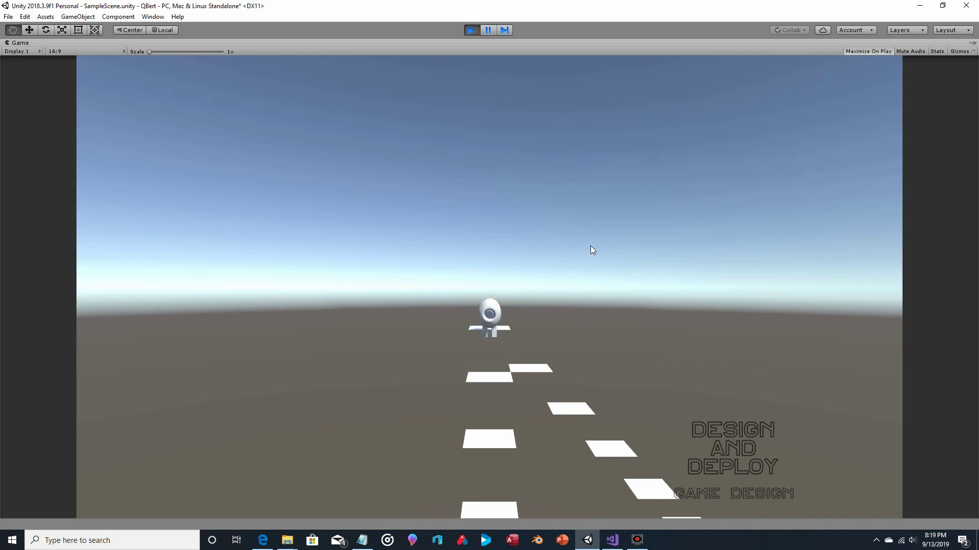
{"action": "key", "text": "Down"}
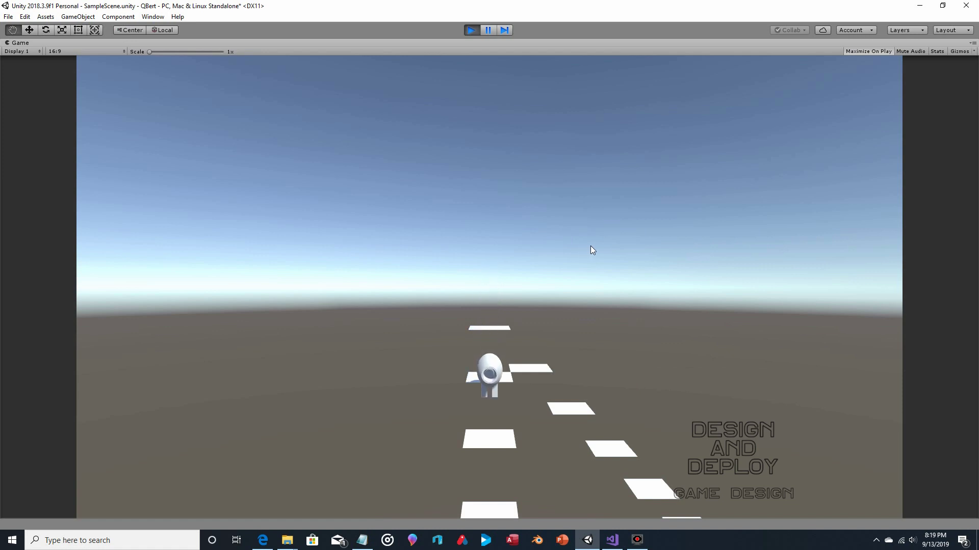
{"action": "key", "text": "Down"}
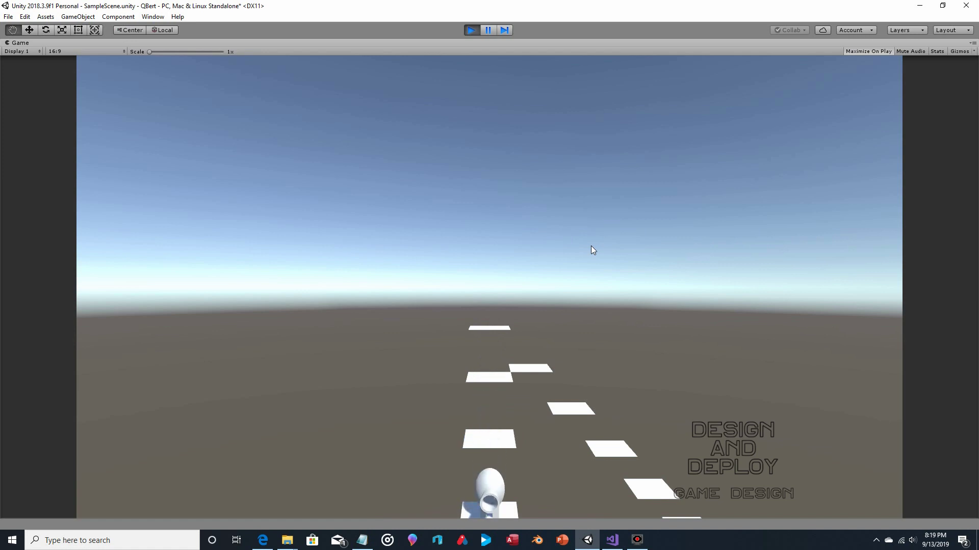
{"action": "left_click", "coordinate": [465, 31]}
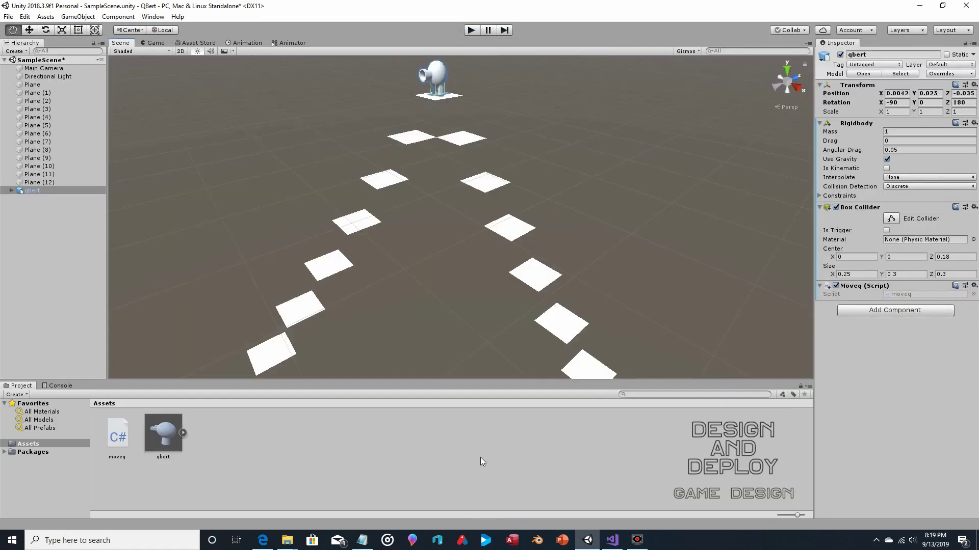
{"action": "left_click", "coordinate": [613, 540]}
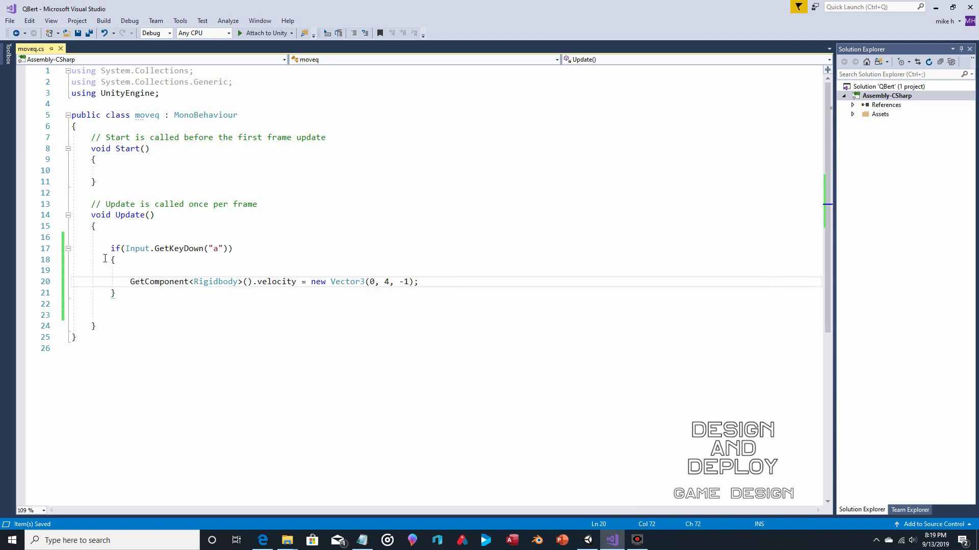
Duplicate the A-key if-block below itself at line 23.
{"action": "left_click_drag", "start_coordinate": [110, 248], "coordinate": [157, 296]}
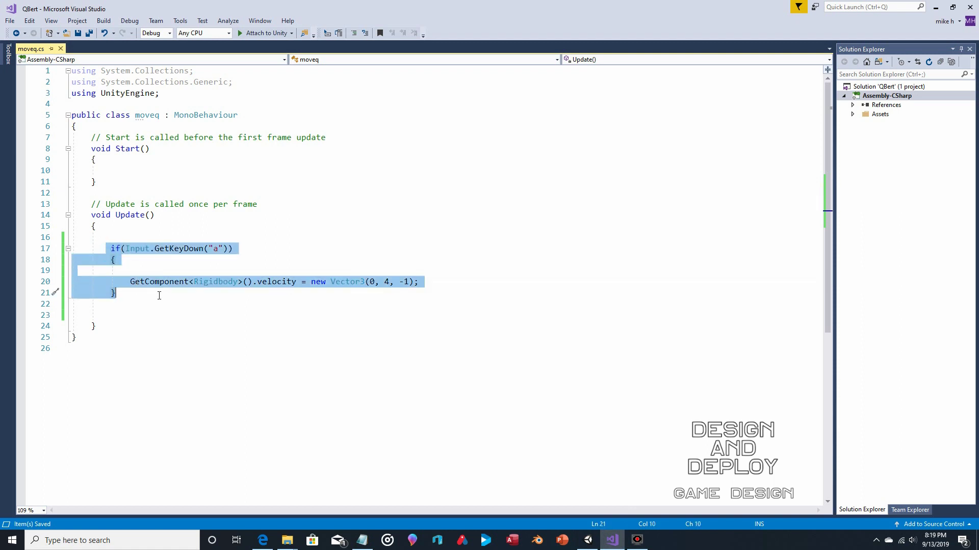
{"action": "left_click", "coordinate": [119, 312]}
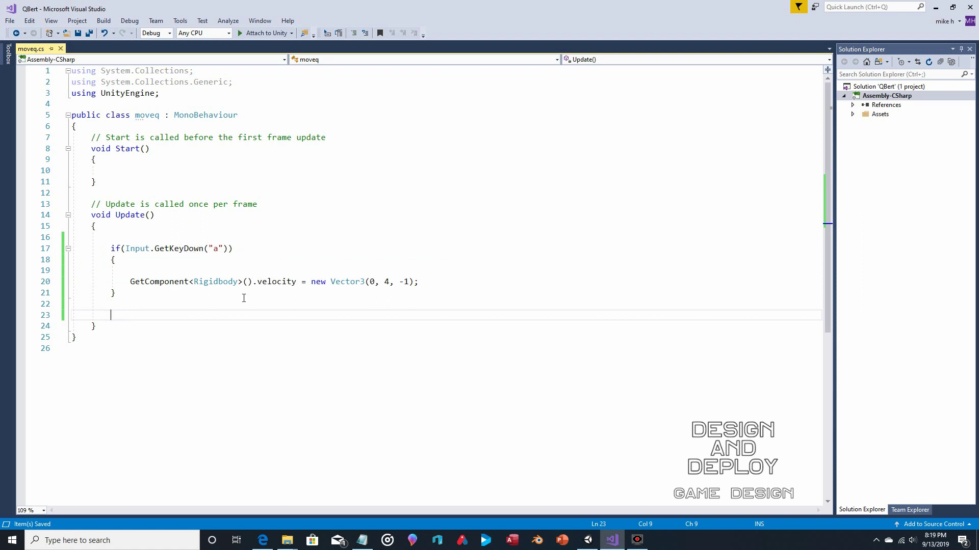
{"action": "type", "text": "if (Input.GetKeyDown(\"a\")) {  GetComponent<Rigidbody>().velocity = new Vector3(0, 4, -1); }"}
Make the copy check the 'w' key with velocity (0, 6, 1), and save moveq.
{"action": "left_click", "coordinate": [223, 315]}
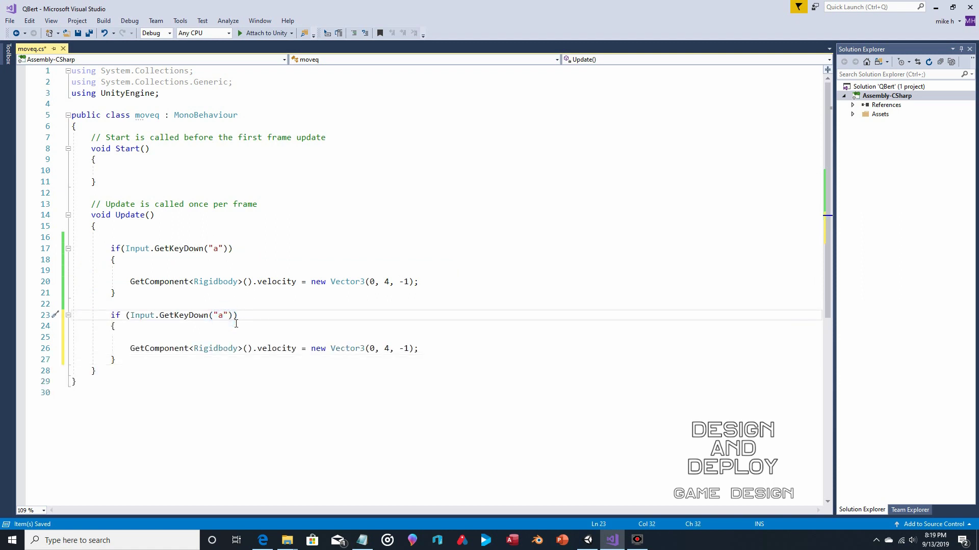
{"action": "key", "text": "BackSpace"}
{"action": "type", "text": "w"}
{"action": "double_click", "coordinate": [386, 348]}
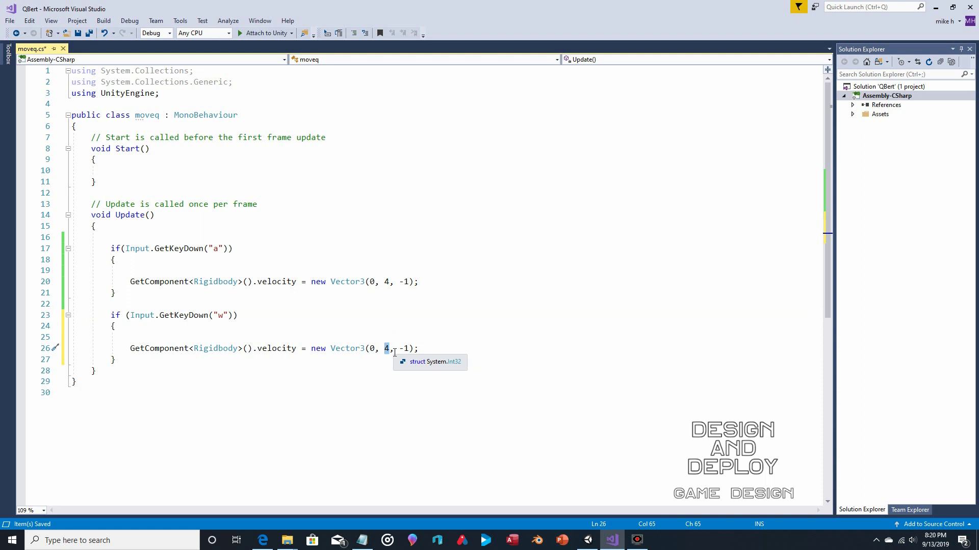
{"action": "type", "text": "6"}
{"action": "key", "text": "Right"}
{"action": "key", "text": "Right"}
{"action": "key", "text": "Right"}
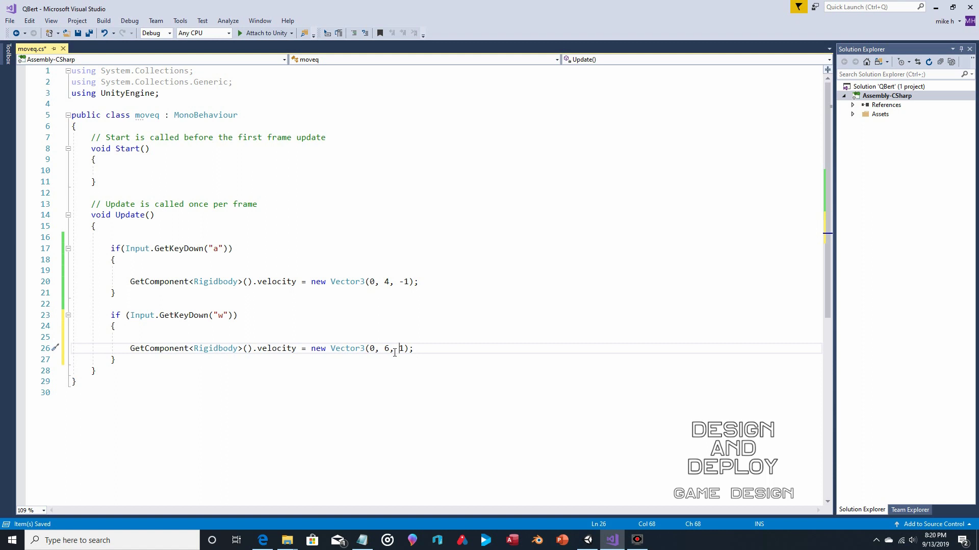
{"action": "left_click", "coordinate": [438, 348]}
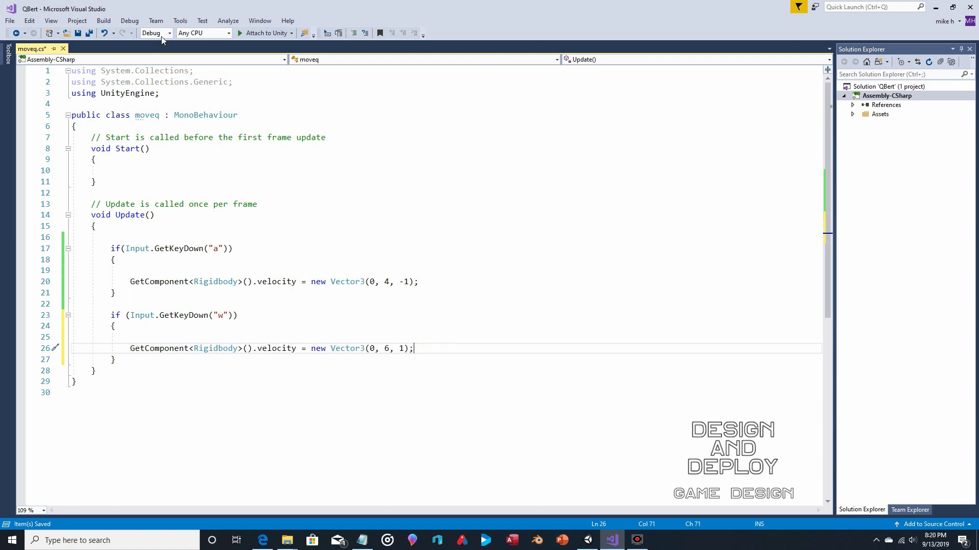
{"action": "left_click", "coordinate": [78, 32]}
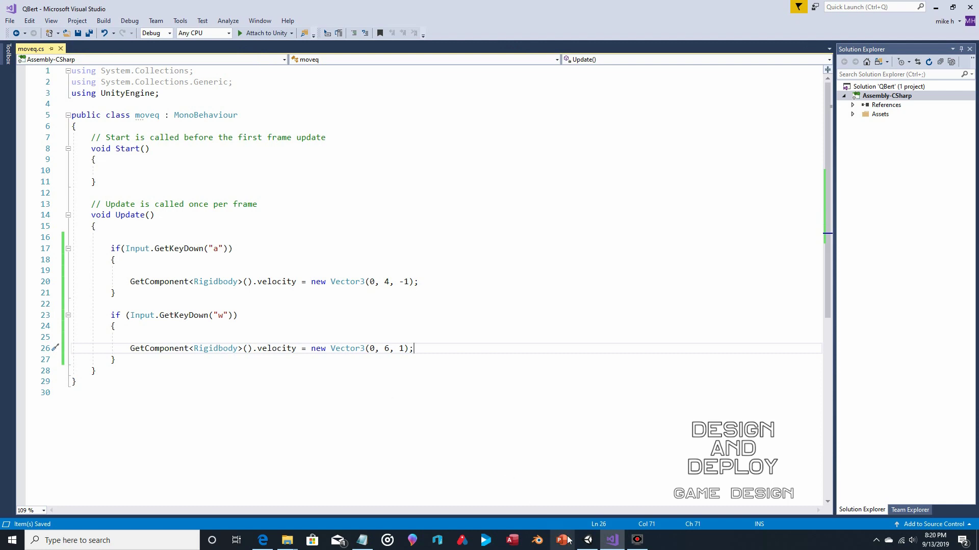
Select the Main Camera in Unity and rotate it to face the tile rows, undoing a stray tilt.
{"action": "left_click", "coordinate": [588, 540]}
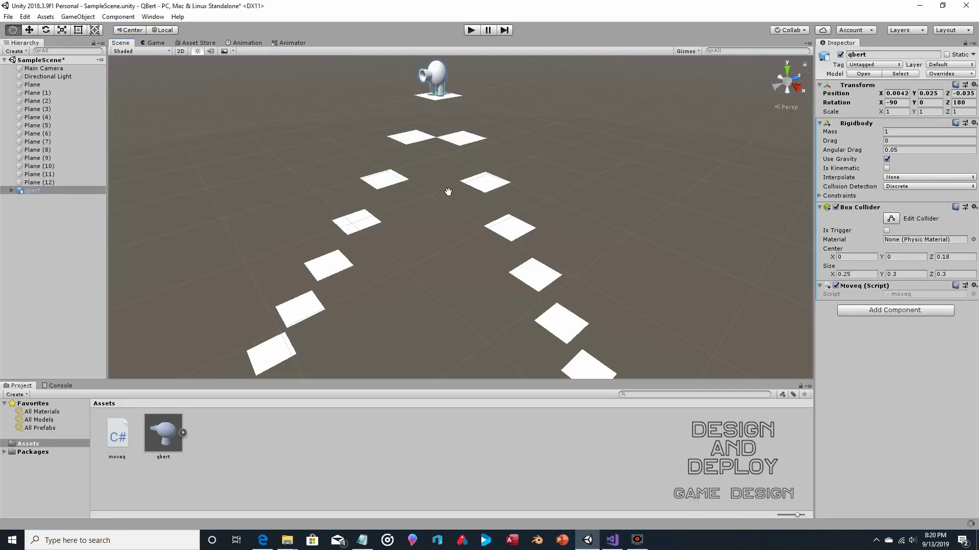
{"action": "scroll", "coordinate": [460, 195], "scroll_direction": "down", "scroll_amount": 3}
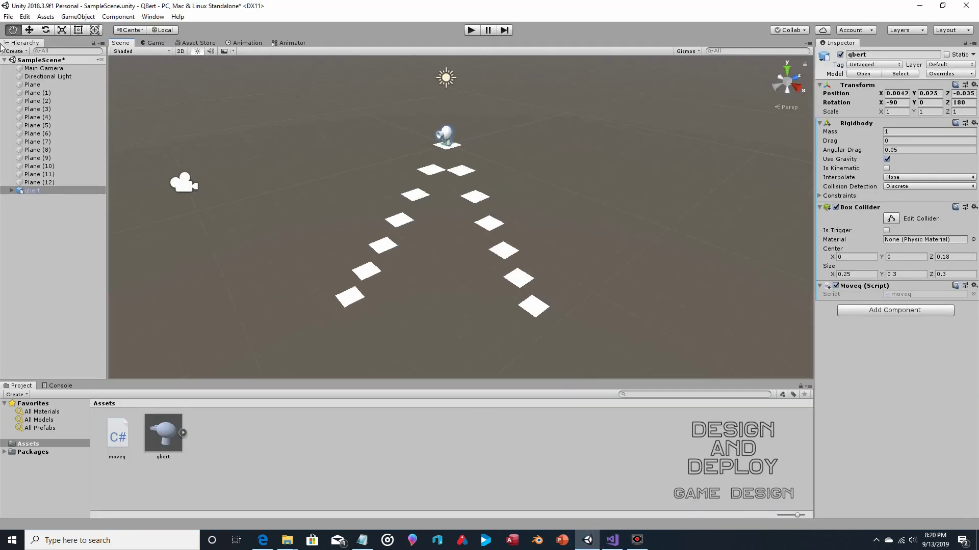
{"action": "left_click", "coordinate": [30, 29]}
{"action": "left_click", "coordinate": [189, 185]}
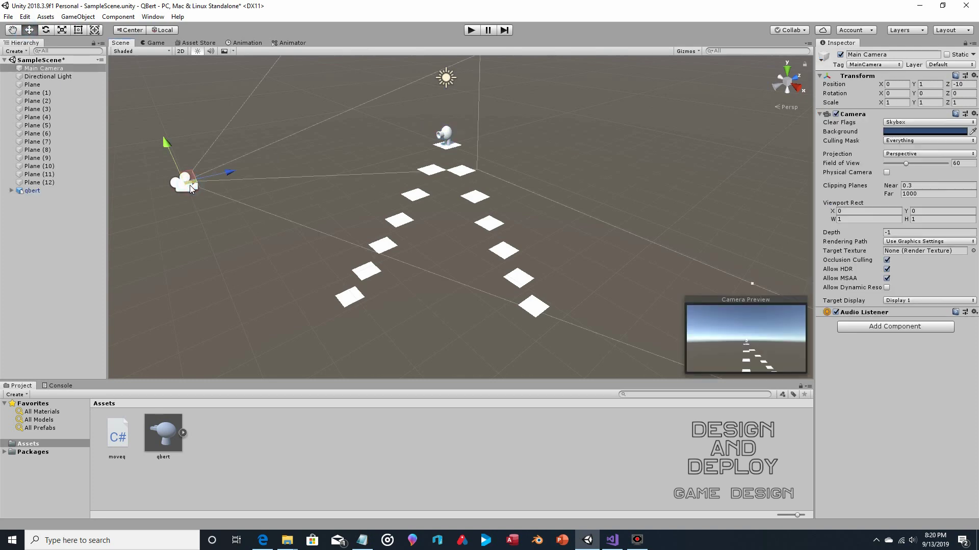
{"action": "left_click", "coordinate": [45, 30]}
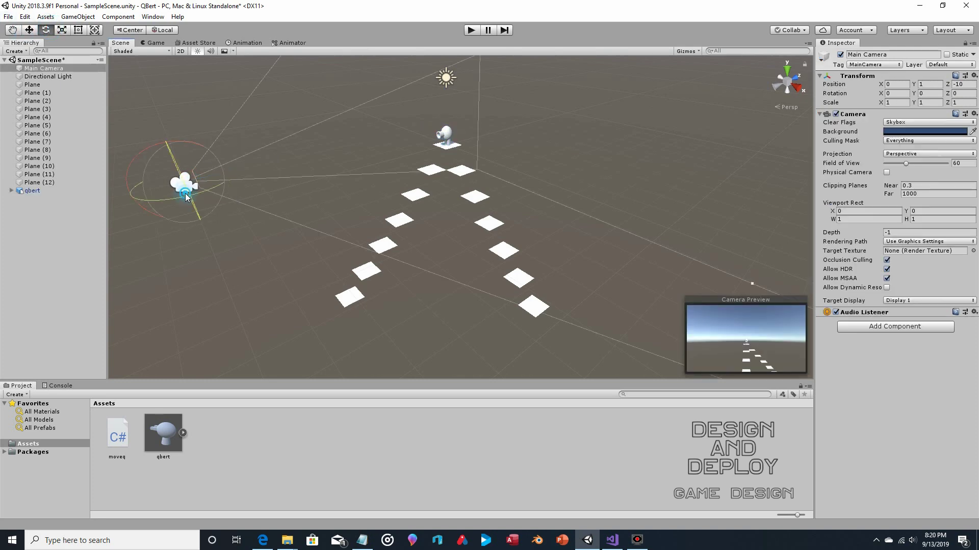
{"action": "left_click_drag", "start_coordinate": [185, 194], "coordinate": [259, 182]}
{"action": "left_click", "coordinate": [25, 17]}
{"action": "left_click", "coordinate": [39, 25]}
{"action": "left_click_drag", "start_coordinate": [165, 199], "coordinate": [464, 192]}
Adjust the camera to position 5.93, 1, -5.91 and rotation 31.53, -50.041, -0.042.
{"action": "left_click", "coordinate": [29, 30]}
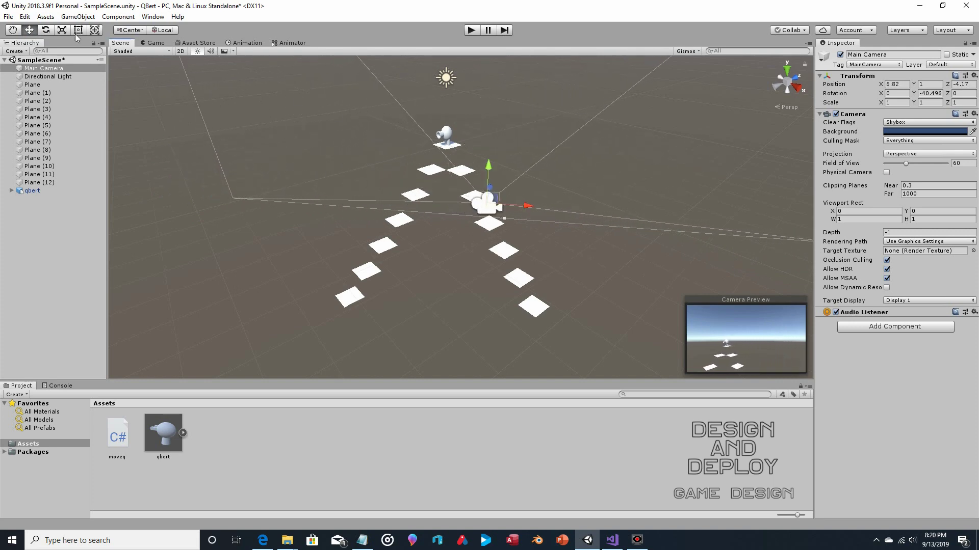
{"action": "left_click", "coordinate": [45, 30]}
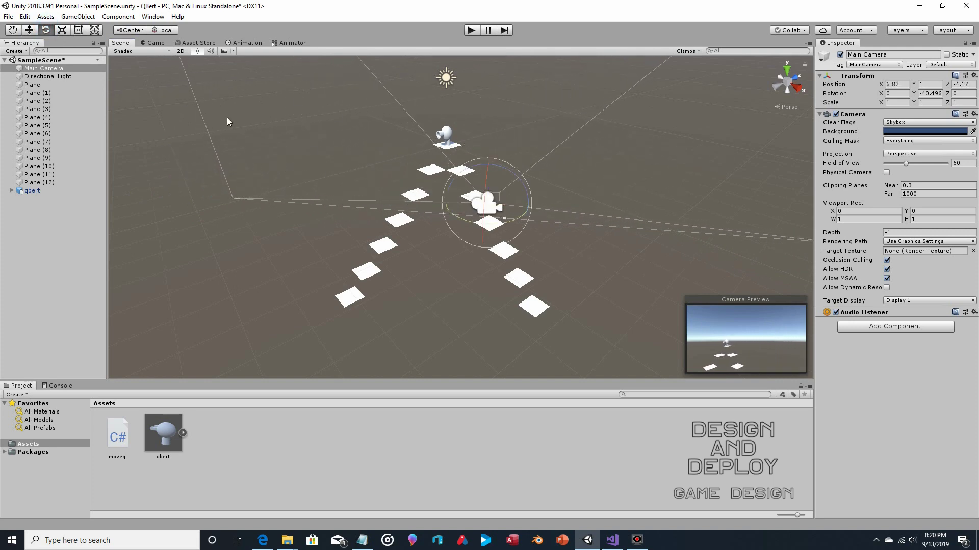
{"action": "left_click_drag", "start_coordinate": [455, 209], "coordinate": [487, 155]}
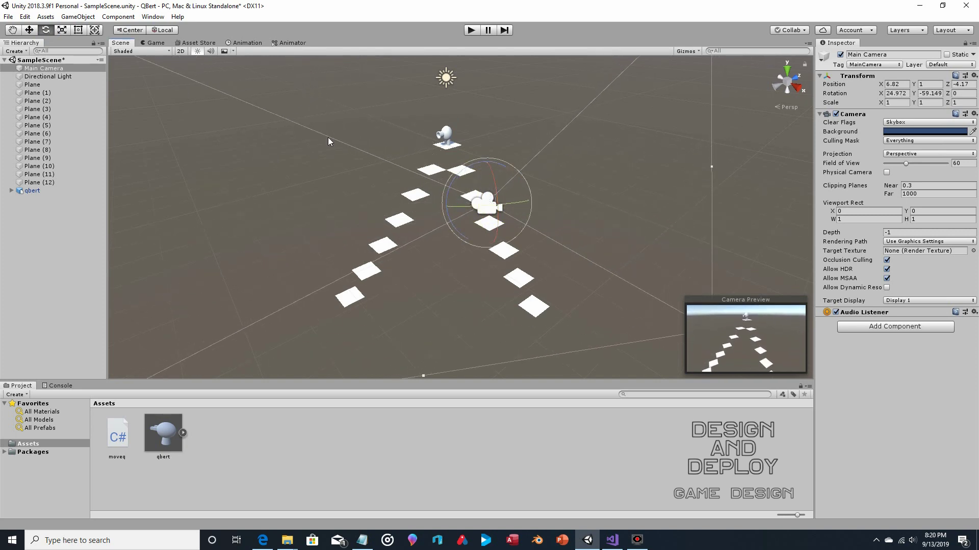
{"action": "left_click", "coordinate": [29, 29]}
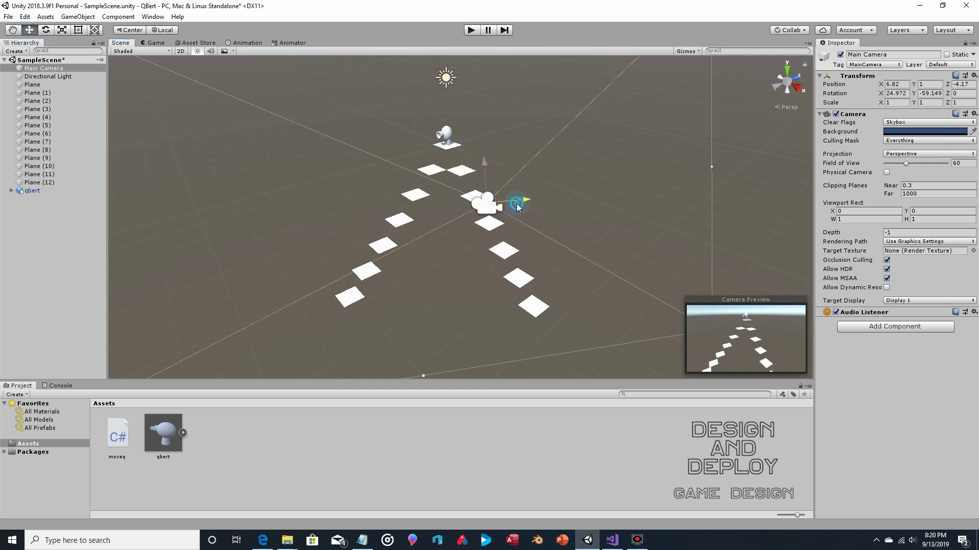
{"action": "left_click_drag", "start_coordinate": [513, 204], "coordinate": [408, 215]}
{"action": "left_click", "coordinate": [46, 30]}
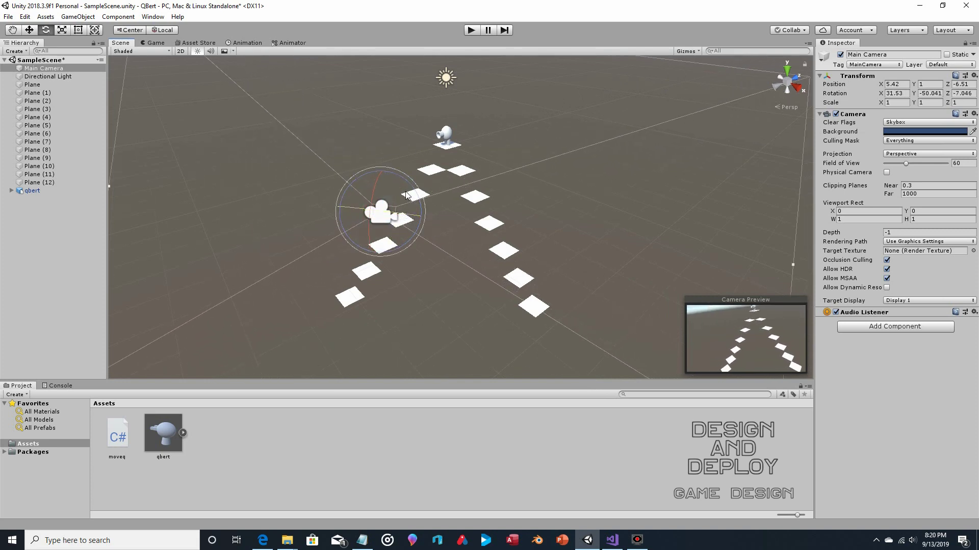
{"action": "left_click_drag", "start_coordinate": [396, 179], "coordinate": [384, 174]}
{"action": "left_click", "coordinate": [29, 30]}
{"action": "left_click_drag", "start_coordinate": [410, 217], "coordinate": [440, 217]}
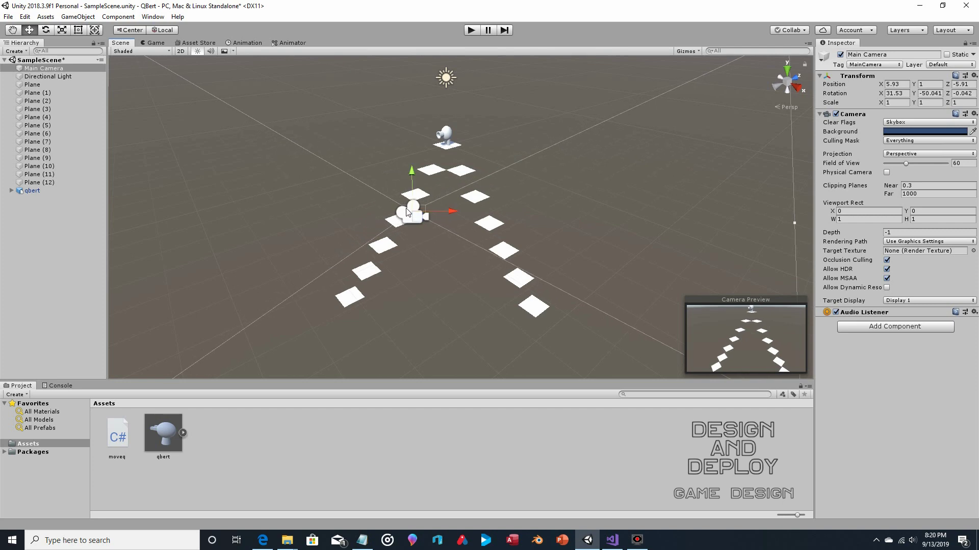
{"action": "left_click_drag", "start_coordinate": [153, 127], "coordinate": [227, 176], "text": "alt"}
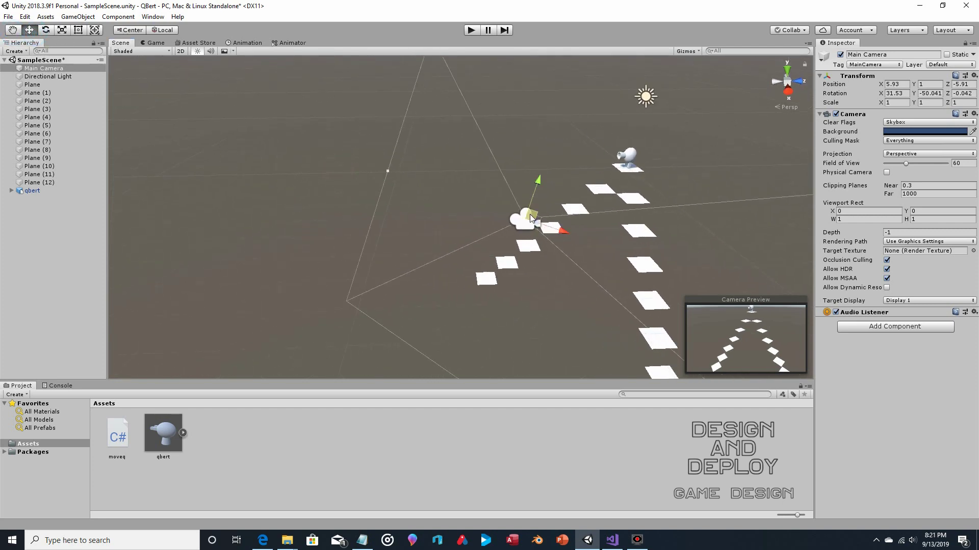
Pan the scene view, then raise, pull back and slightly re-aim the Main Camera.
{"action": "left_click", "coordinate": [12, 29]}
{"action": "left_click_drag", "start_coordinate": [224, 108], "coordinate": [184, 107]}
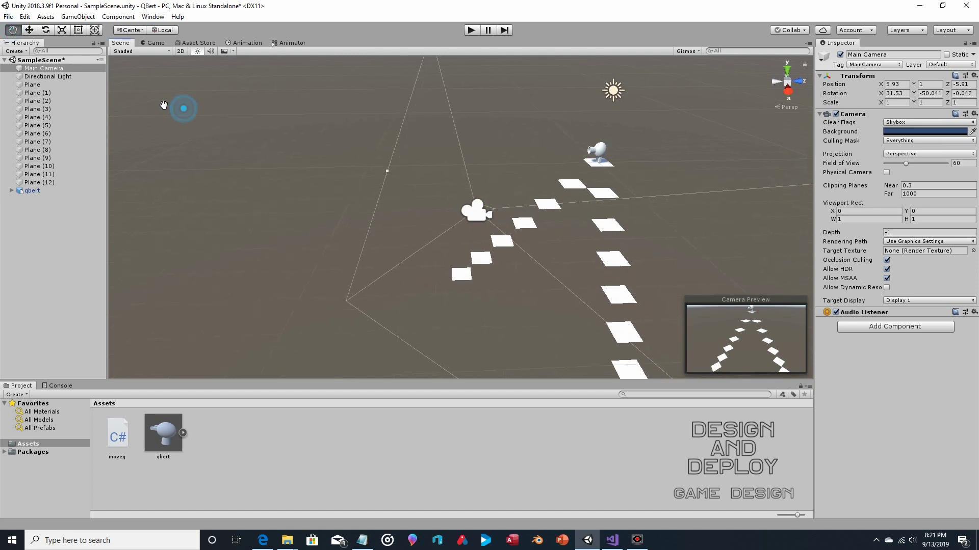
{"action": "left_click", "coordinate": [30, 30]}
{"action": "left_click_drag", "start_coordinate": [481, 213], "coordinate": [459, 207]}
{"action": "left_click", "coordinate": [45, 29]}
{"action": "left_click_drag", "start_coordinate": [491, 219], "coordinate": [488, 219]}
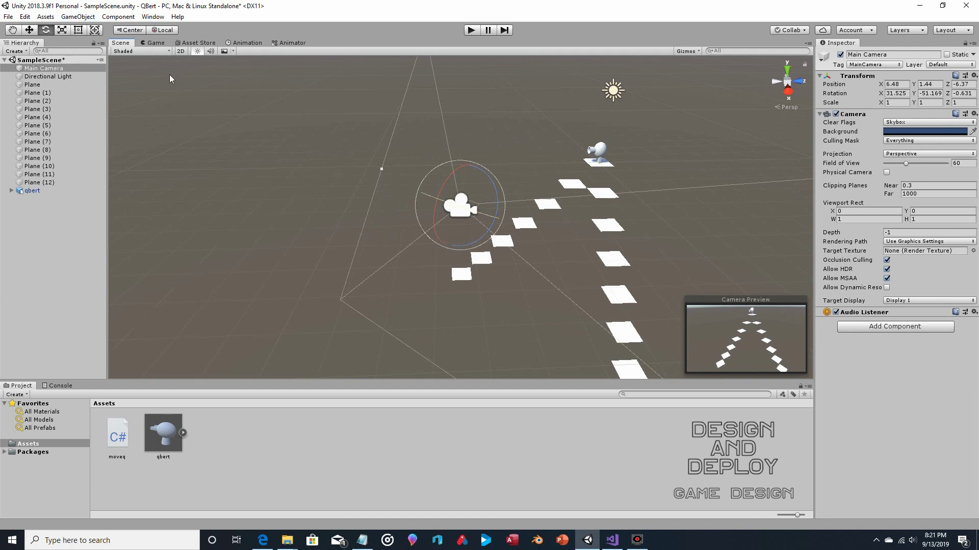
Fine-tune the camera to position 6.14, 1.47, -7.18 and rotation 31.196, -47.27, -0.648.
{"action": "left_click_drag", "start_coordinate": [224, 153], "coordinate": [332, 167], "text": "alt"}
{"action": "left_click", "coordinate": [29, 29]}
{"action": "left_click", "coordinate": [45, 30]}
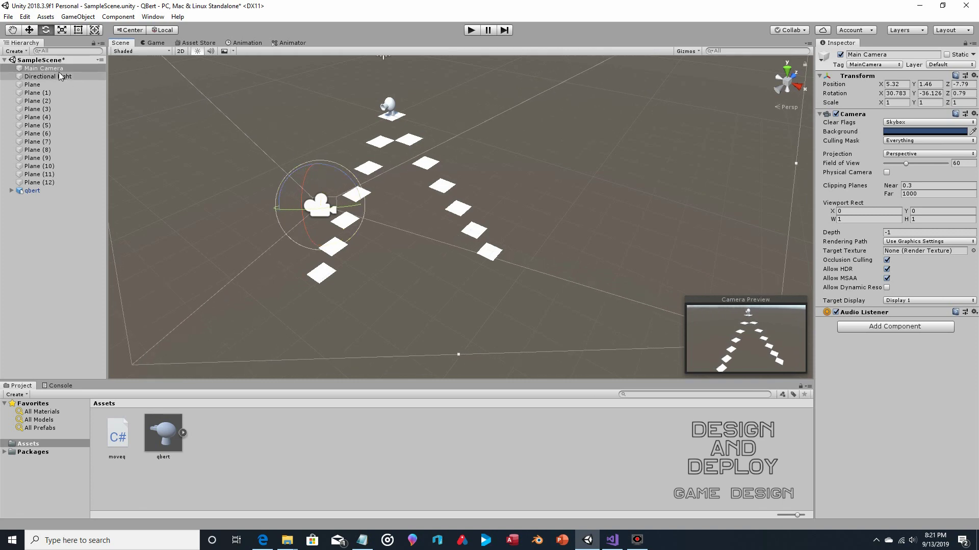
{"action": "left_click", "coordinate": [26, 32]}
{"action": "left_click_drag", "start_coordinate": [362, 206], "coordinate": [405, 210]}
{"action": "left_click", "coordinate": [44, 30]}
{"action": "left_click_drag", "start_coordinate": [334, 219], "coordinate": [342, 214]}
{"action": "left_click_drag", "start_coordinate": [333, 173], "coordinate": [329, 175]}
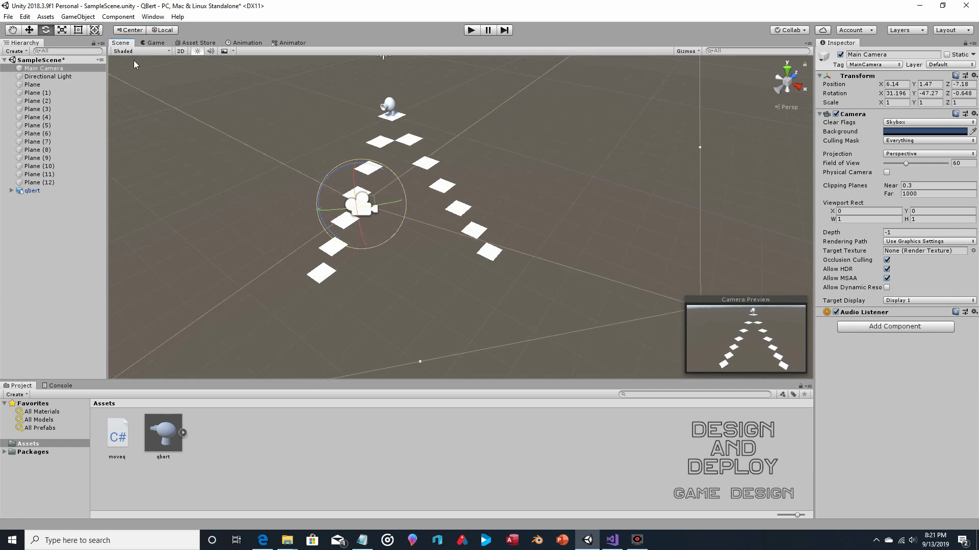
{"action": "left_click", "coordinate": [29, 29]}
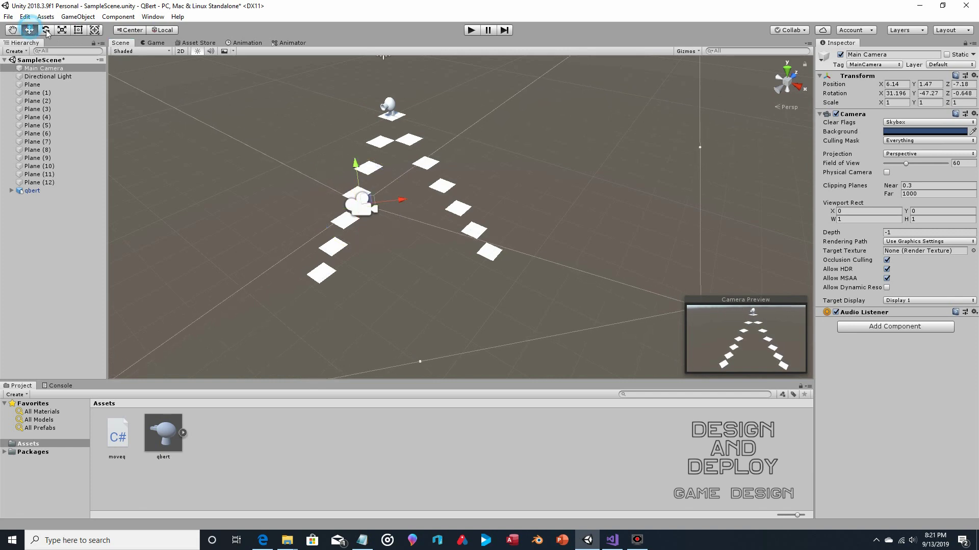
Start the game and hop Q*bert six tiles down the left edge with A.
{"action": "left_click", "coordinate": [471, 30]}
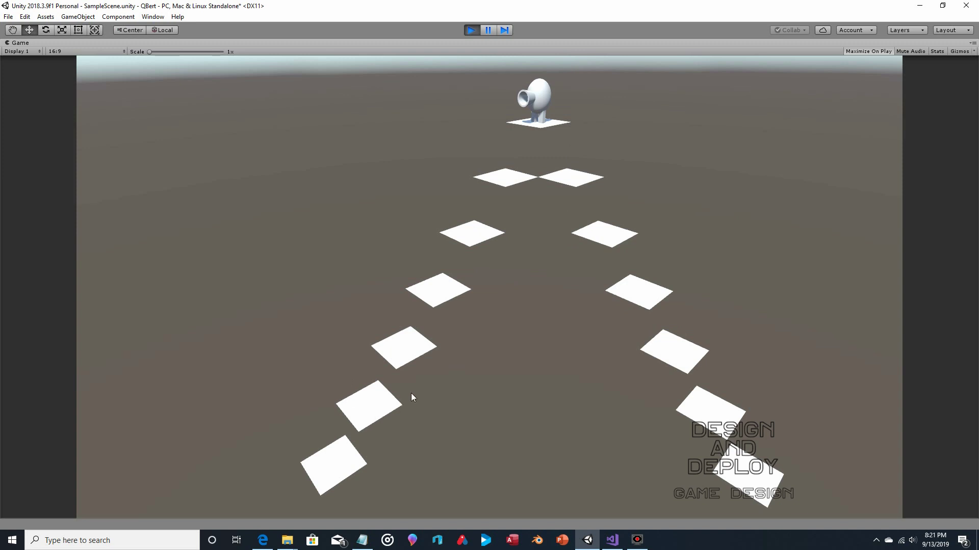
{"action": "key", "text": "Left"}
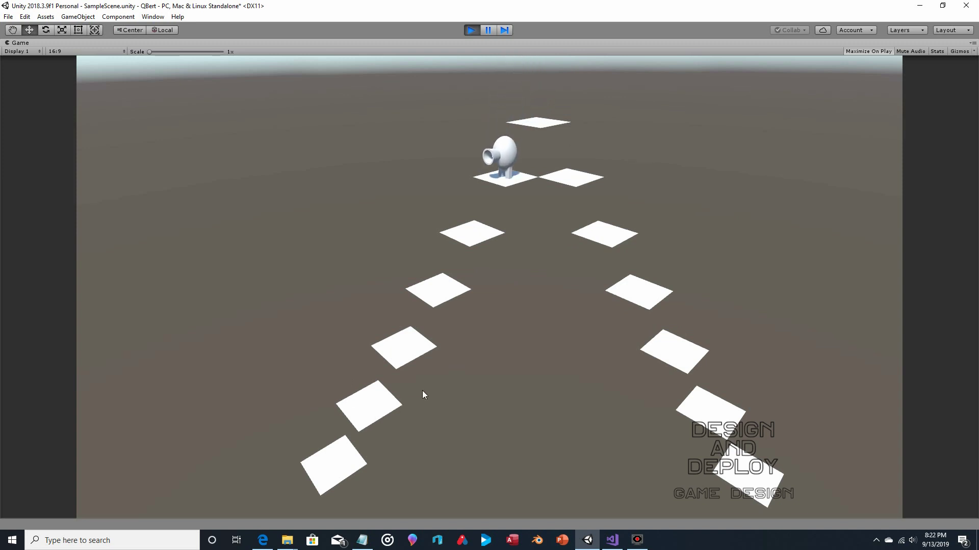
{"action": "key", "text": "Left"}
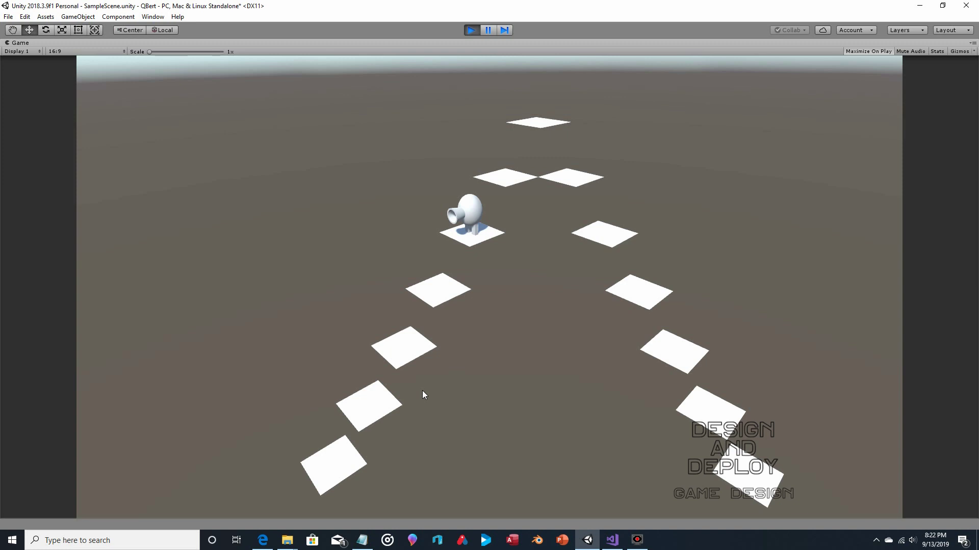
{"action": "key", "text": "Left"}
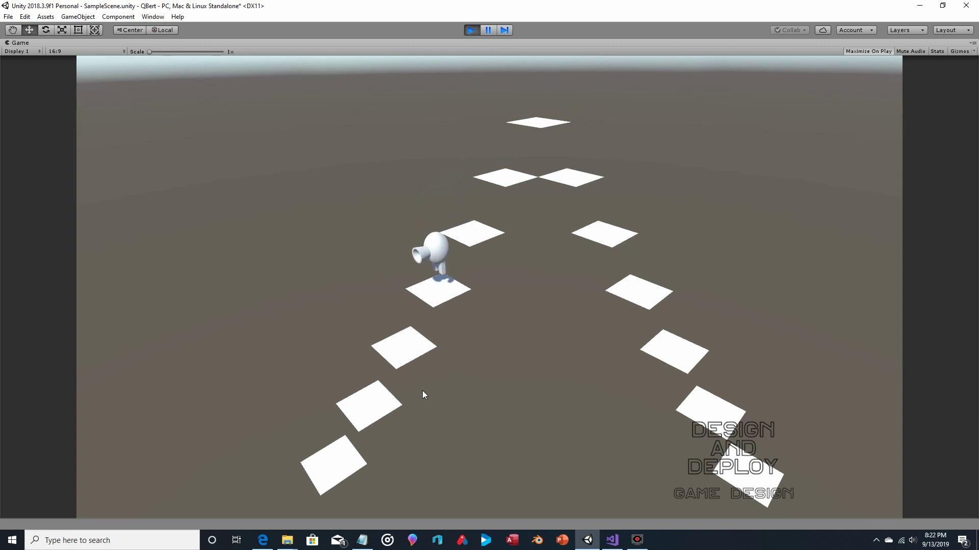
{"action": "key", "text": "Left"}
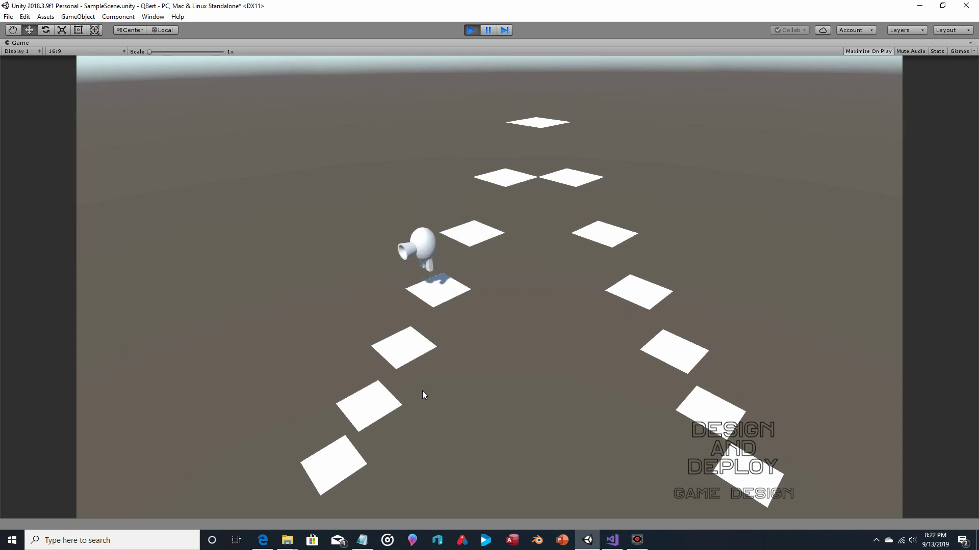
{"action": "key", "text": "Left"}
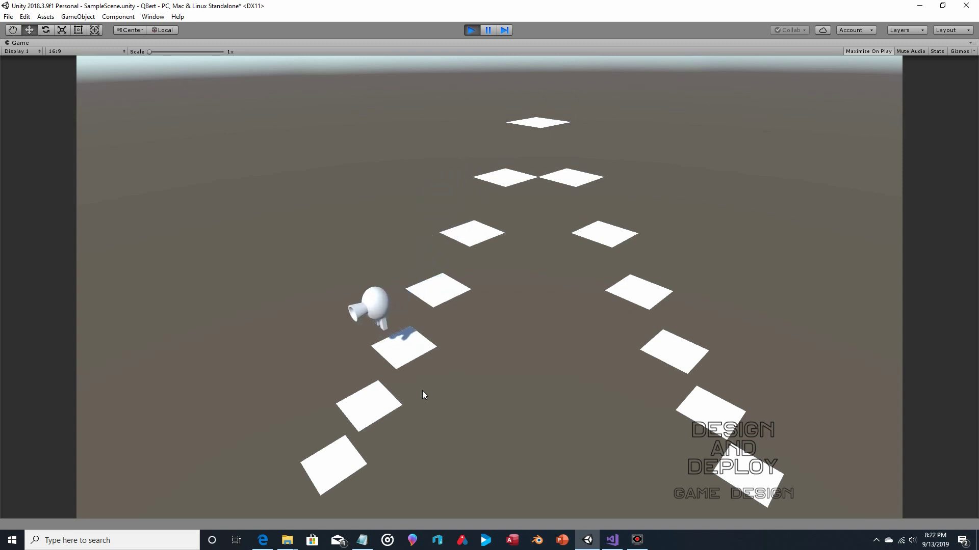
{"action": "key", "text": "Left"}
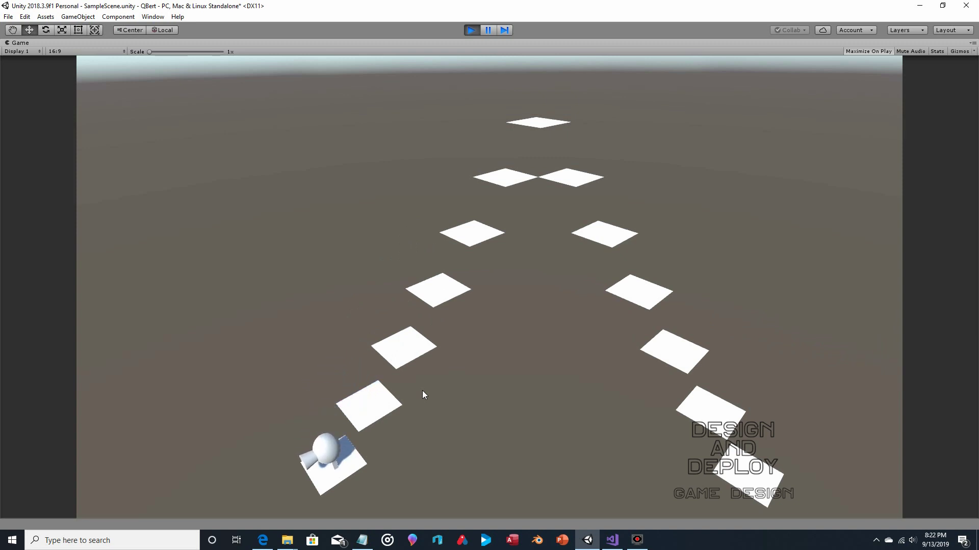
Hop Q*bert six tiles back up the left edge to the top tile with W.
{"action": "key", "text": "Right"}
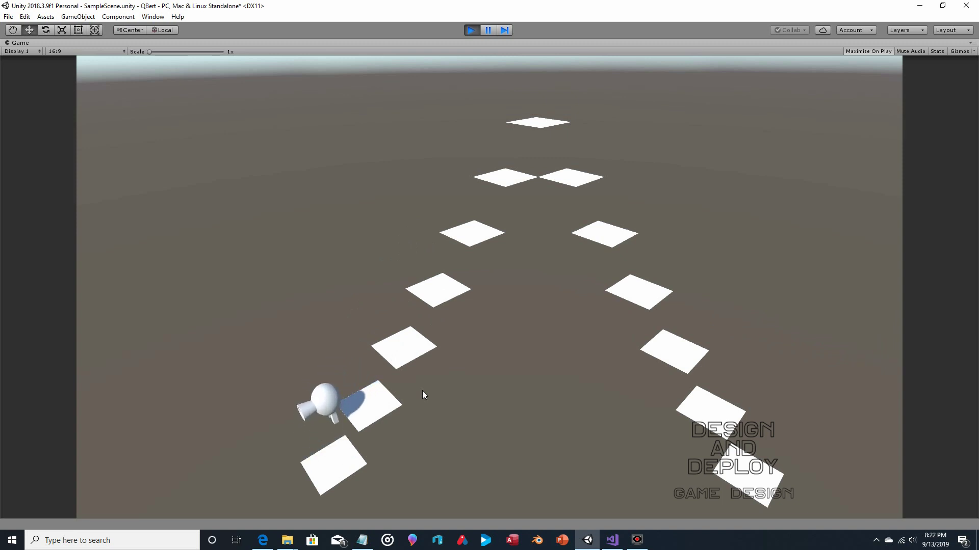
{"action": "key", "text": "Right"}
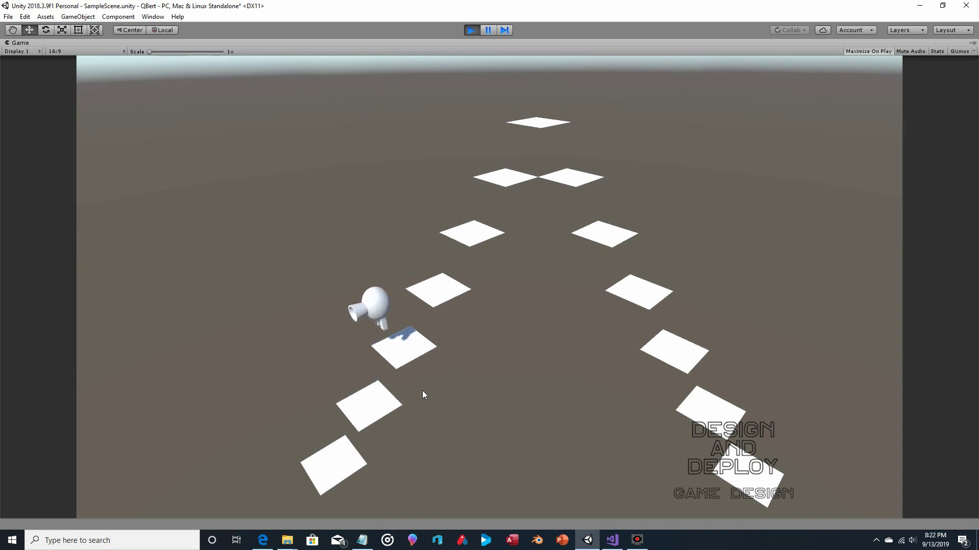
{"action": "key", "text": "Right"}
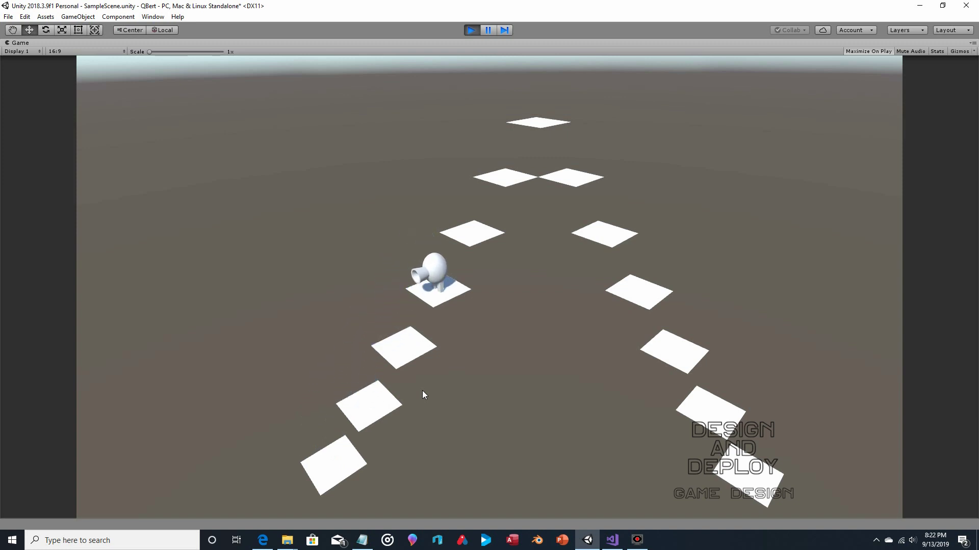
{"action": "key", "text": "Right"}
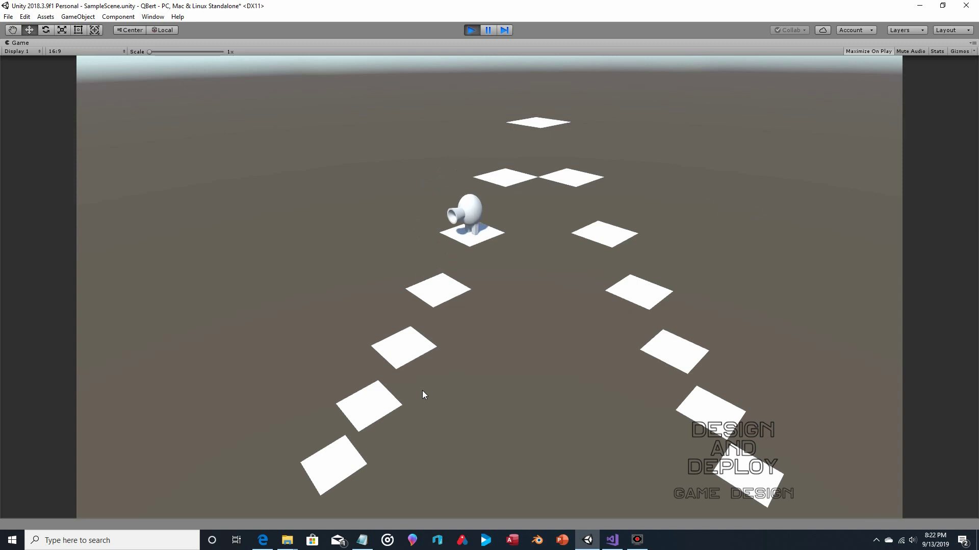
{"action": "key", "text": "Right"}
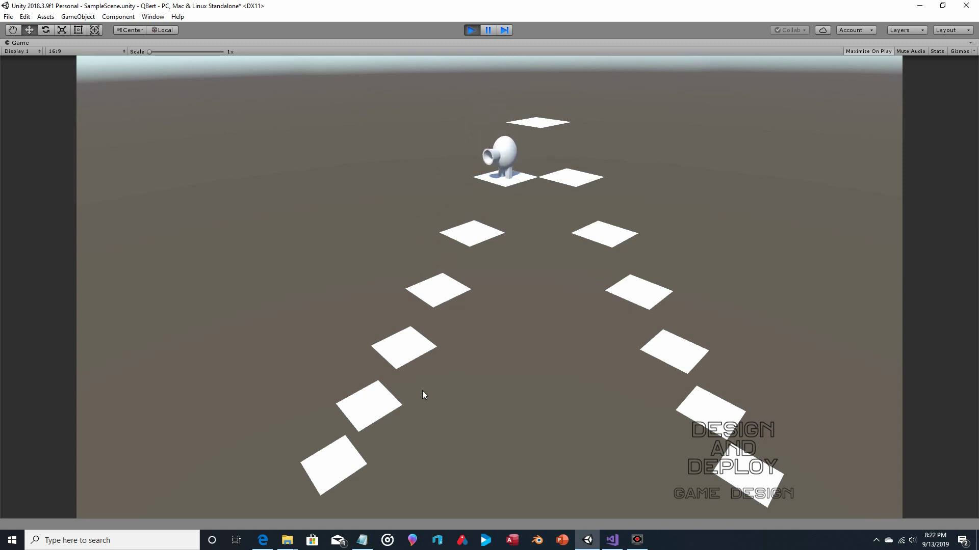
{"action": "key", "text": "Right"}
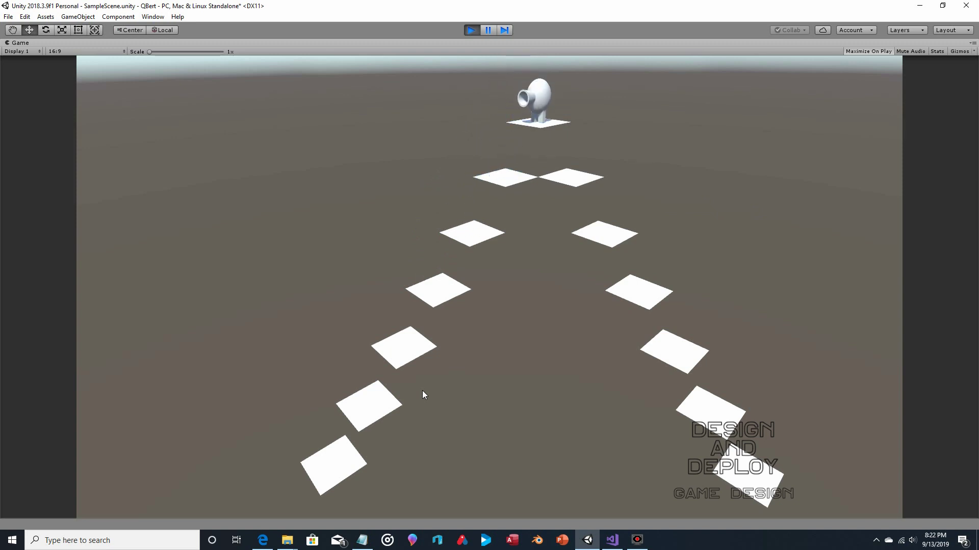
Stop the game and duplicate both key-handling if-blocks below the originals in moveq.
{"action": "left_click", "coordinate": [471, 30]}
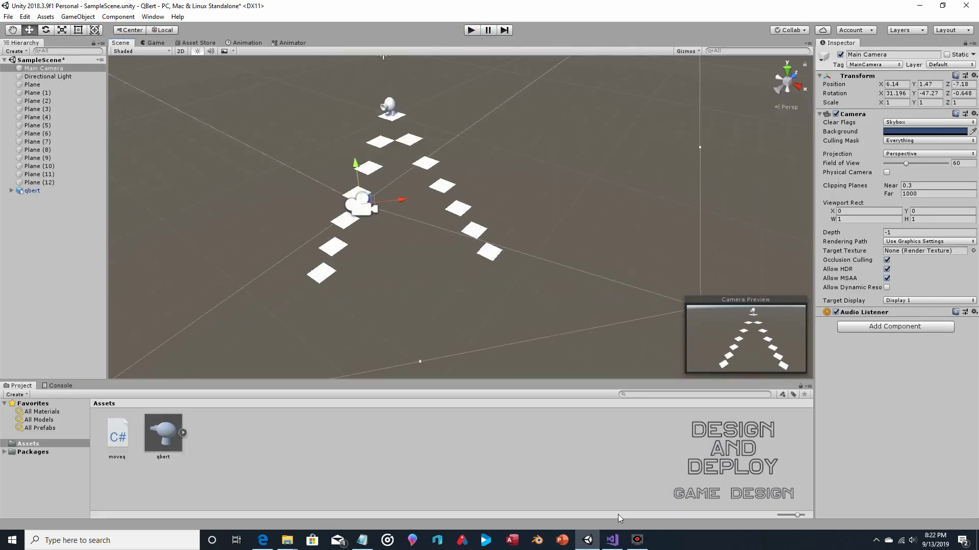
{"action": "left_click", "coordinate": [614, 540]}
{"action": "left_click", "coordinate": [178, 358]}
{"action": "key", "text": "Return"}
{"action": "key", "text": "Return"}
{"action": "key", "text": "Return"}
{"action": "left_click_drag", "start_coordinate": [91, 249], "coordinate": [137, 364]}
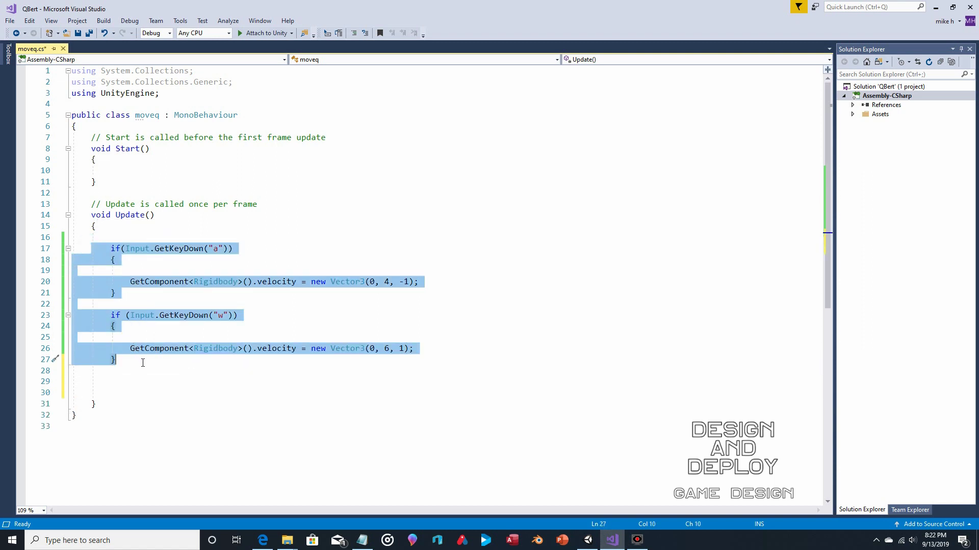
{"action": "key", "text": "ctrl+c"}
{"action": "left_click", "coordinate": [110, 383]}
{"action": "key", "text": "ctrl+v"}
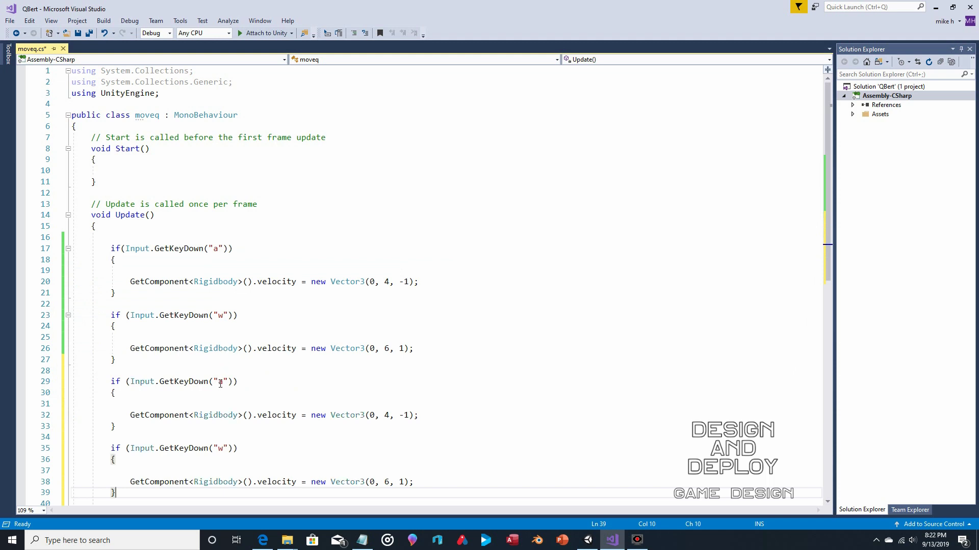
Turn the first copied block into a 'd' key check with velocity (1, 4, 0).
{"action": "scroll", "coordinate": [222, 369], "scroll_direction": "down", "scroll_amount": 1}
{"action": "left_click", "coordinate": [223, 348]}
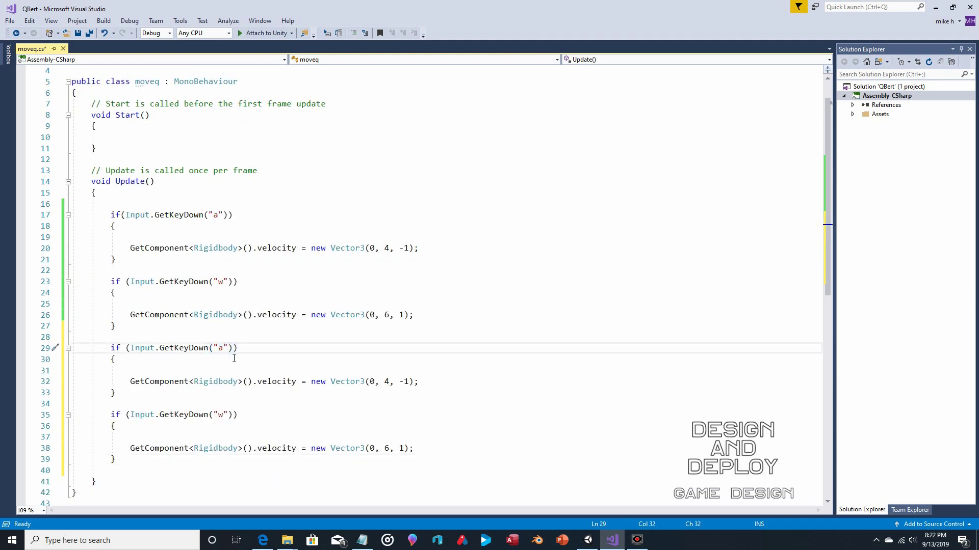
{"action": "key", "text": "BackSpace"}
{"action": "type", "text": "d"}
{"action": "left_click", "coordinate": [375, 382]}
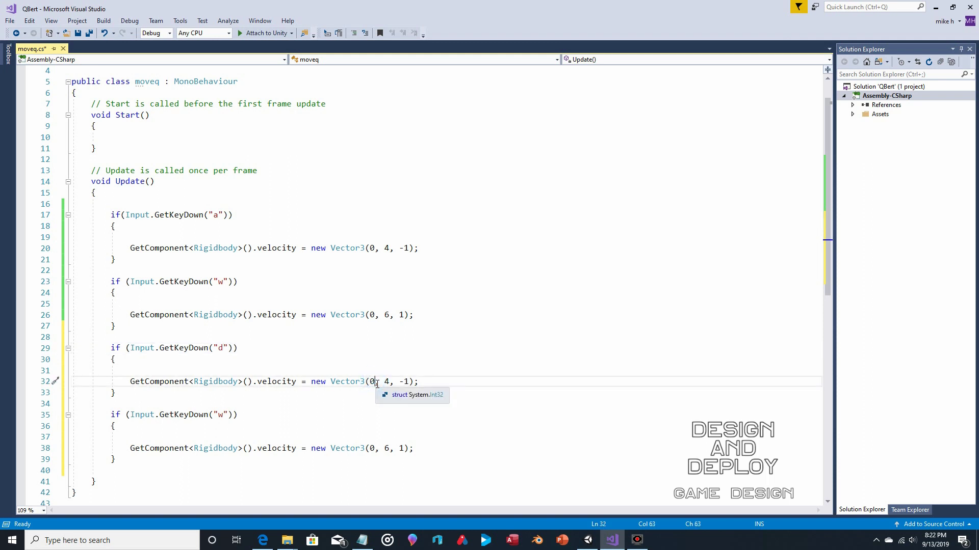
{"action": "key", "text": "BackSpace"}
{"action": "type", "text": "1"}
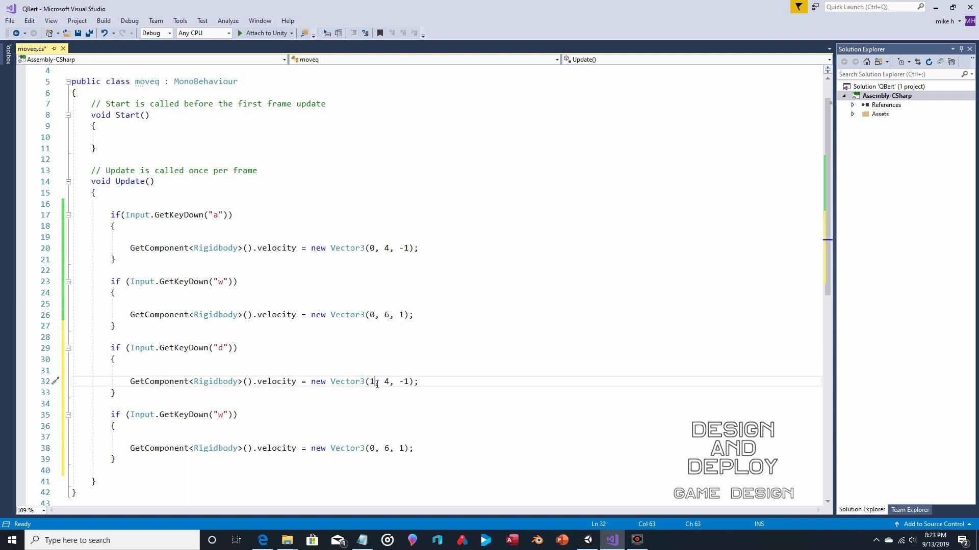
{"action": "left_click", "coordinate": [409, 382]}
{"action": "key", "text": "BackSpace"}
{"action": "key", "text": "BackSpace"}
Turn the second copy into an 'e' key check with velocity (-1, 6, 0), and save moveq.
{"action": "left_click", "coordinate": [374, 449]}
{"action": "key", "text": "BackSpace"}
{"action": "type", "text": "-1"}
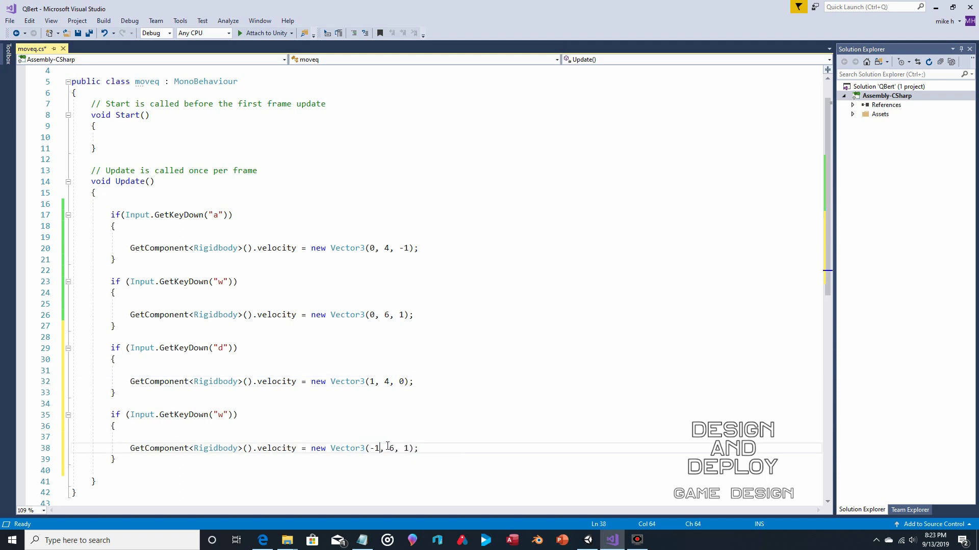
{"action": "key", "text": "Down"}
{"action": "key", "text": "Down"}
{"action": "key", "text": "Down"}
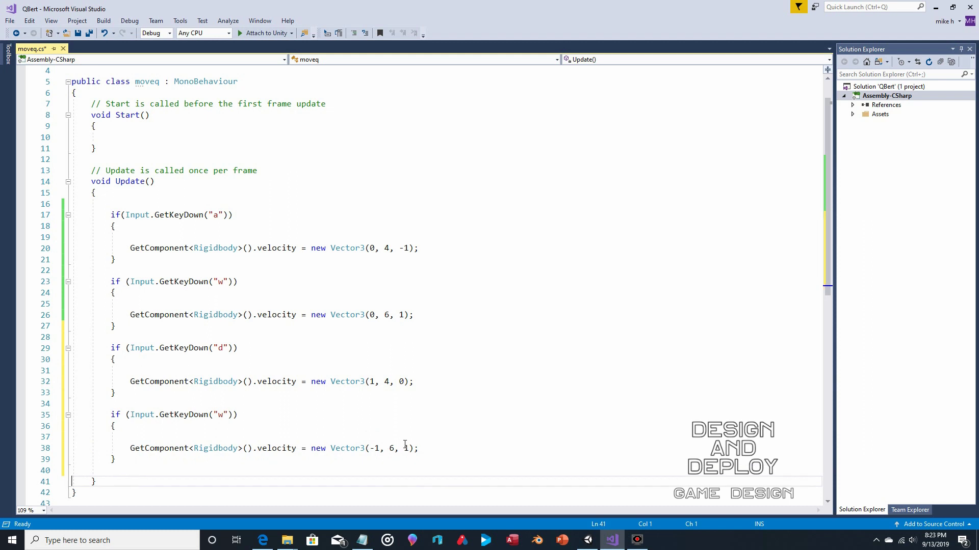
{"action": "left_click", "coordinate": [409, 448]}
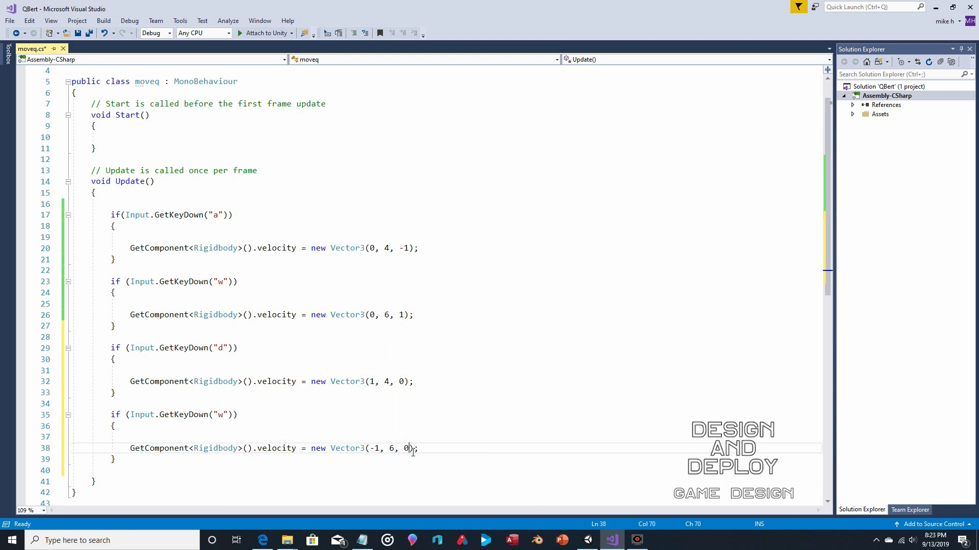
{"action": "left_click", "coordinate": [227, 415]}
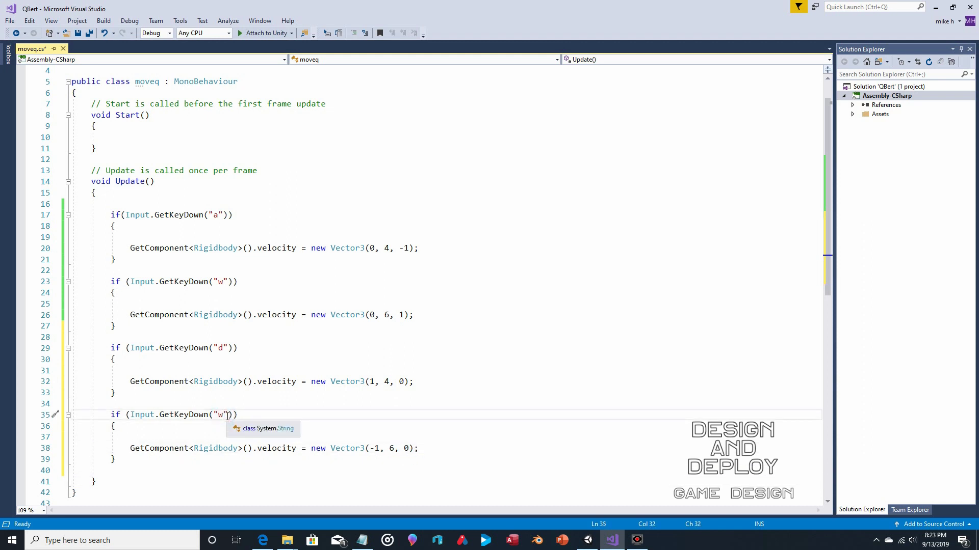
{"action": "key", "text": "BackSpace"}
{"action": "type", "text": "e"}
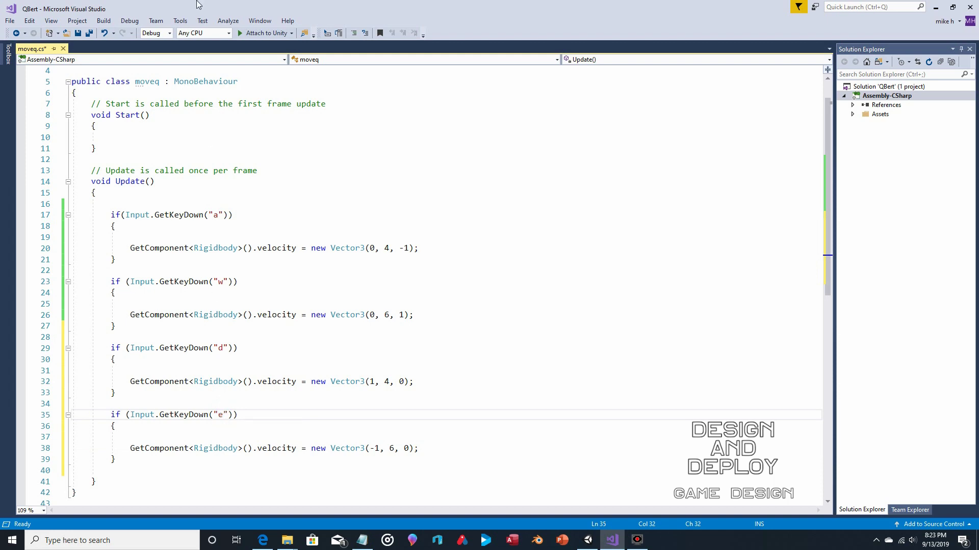
{"action": "left_click", "coordinate": [78, 33]}
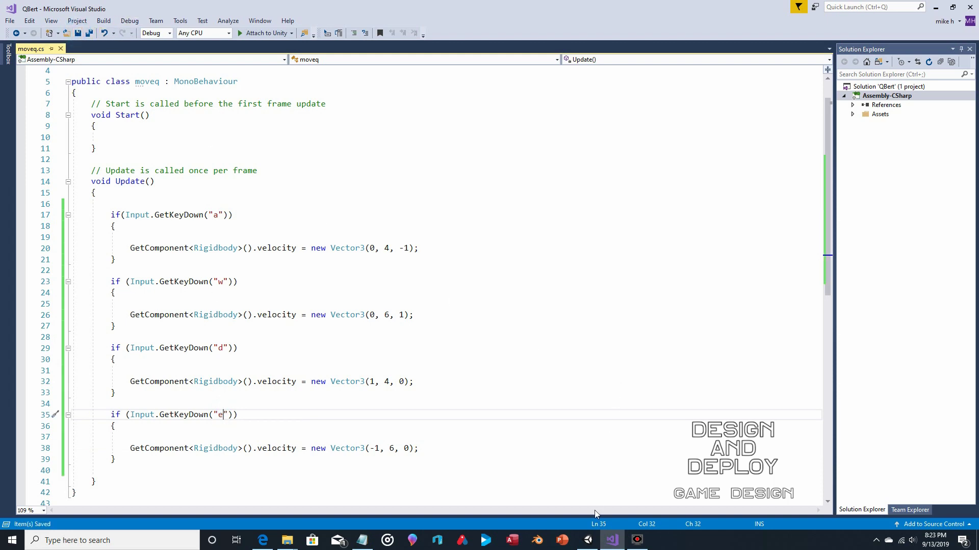
{"action": "left_click", "coordinate": [588, 539]}
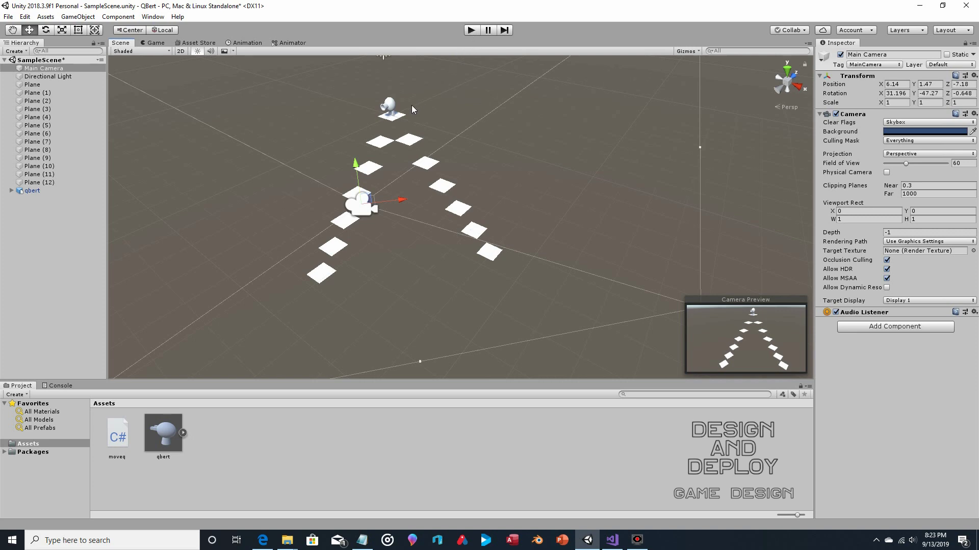
Start the game, hop Q*bert three tiles down the right edge with D, and back up with E.
{"action": "left_click", "coordinate": [474, 30]}
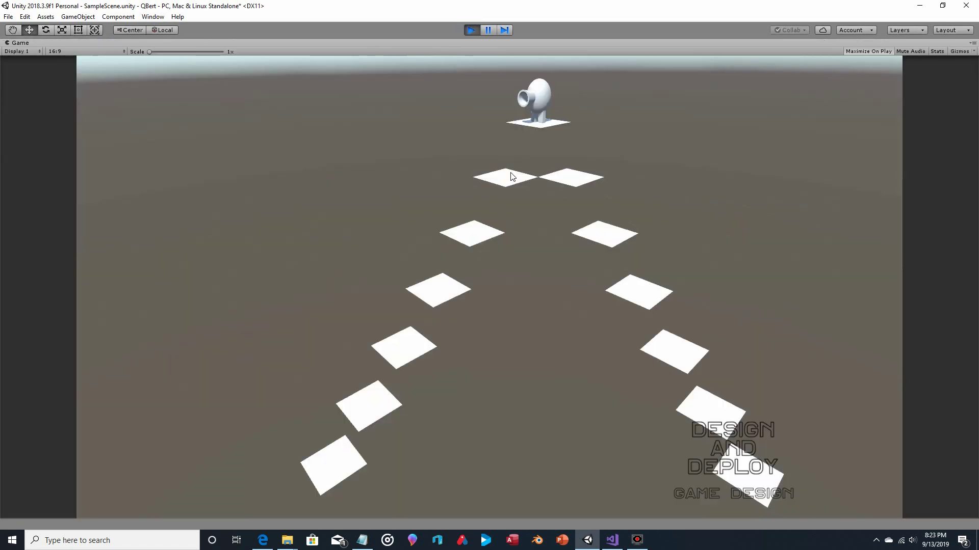
{"action": "key", "text": "Right"}
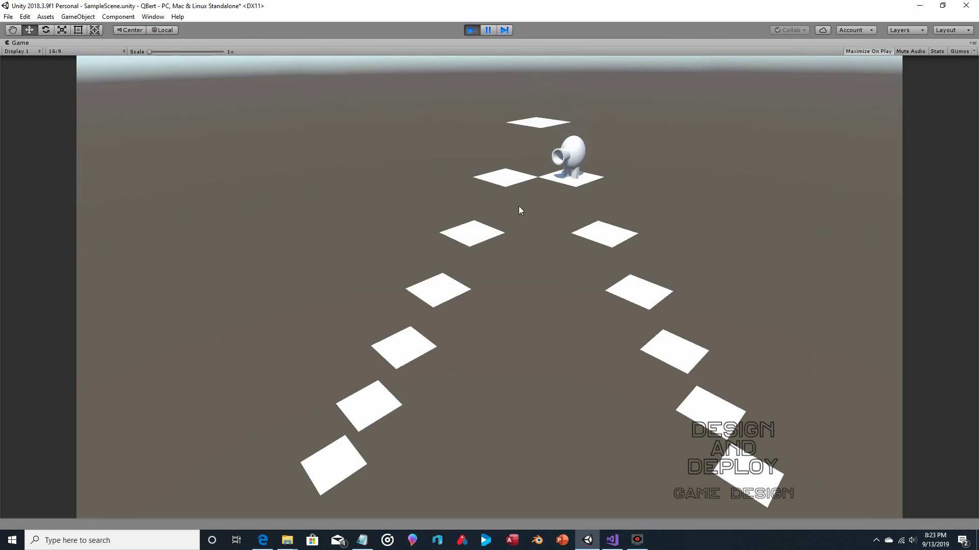
{"action": "key", "text": "Right"}
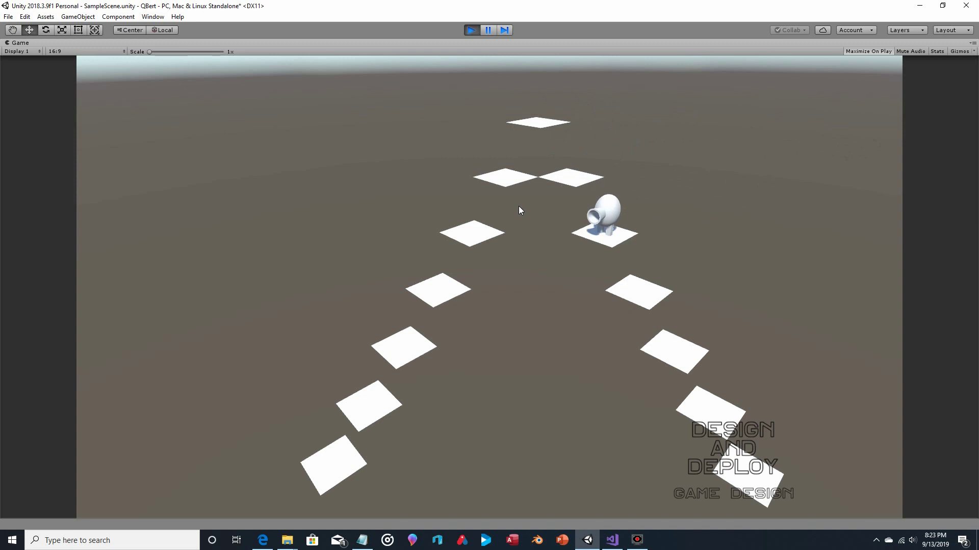
{"action": "key", "text": "Right"}
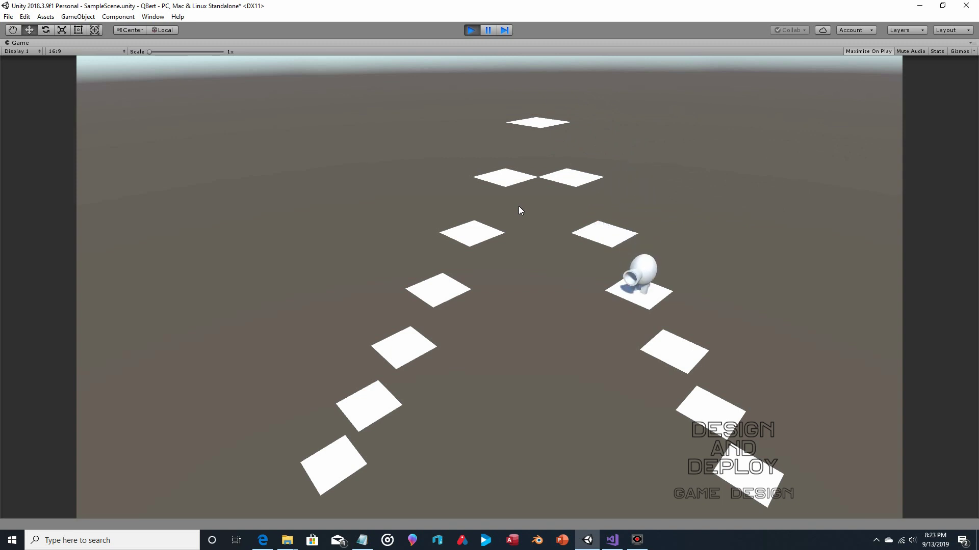
{"action": "key", "text": "Left"}
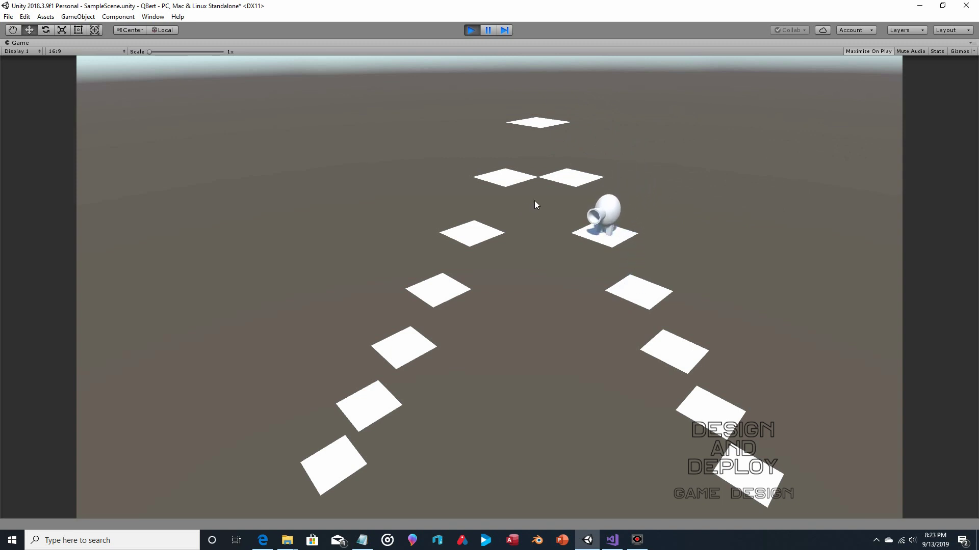
{"action": "key", "text": "Left"}
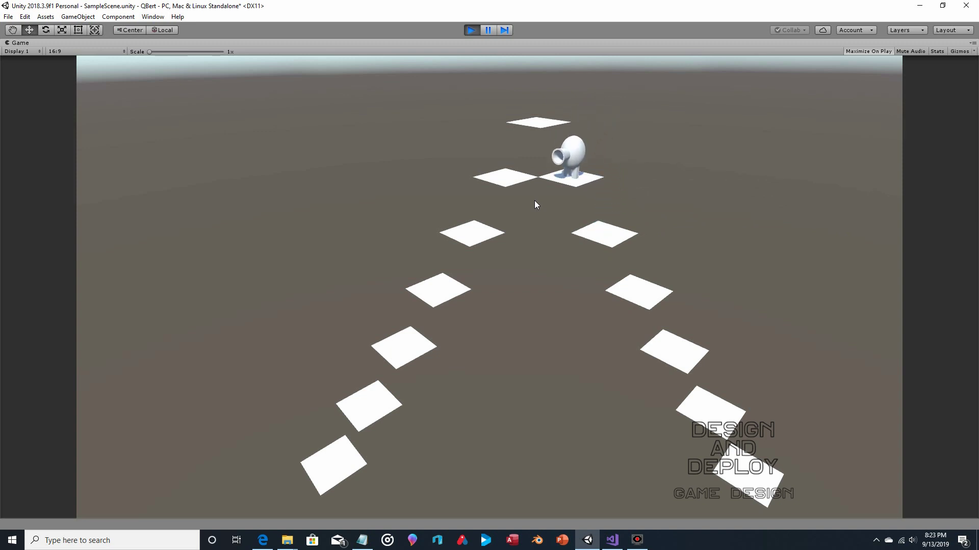
{"action": "key", "text": "Left"}
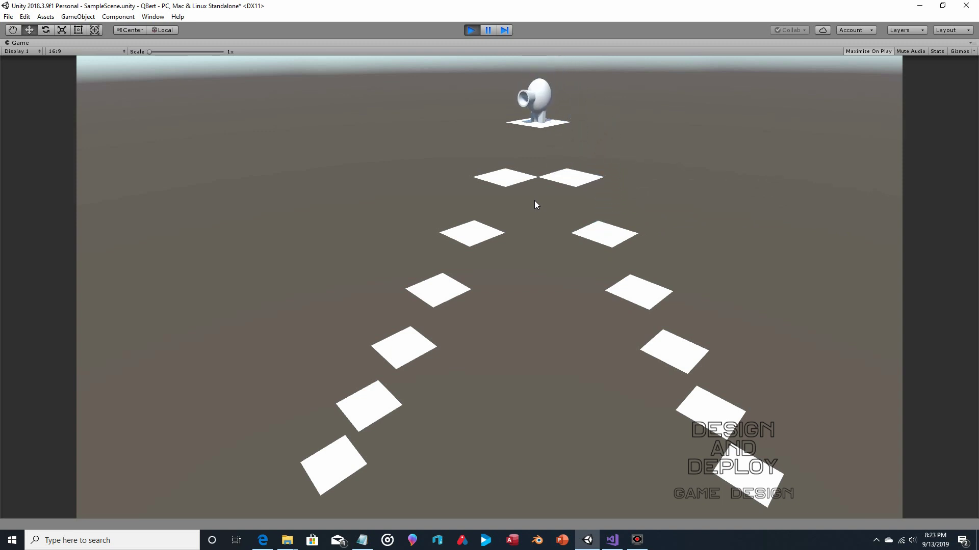
Hop Q*bert five tiles down to the bottom of the right edge, then four back up.
{"action": "key", "text": "Right"}
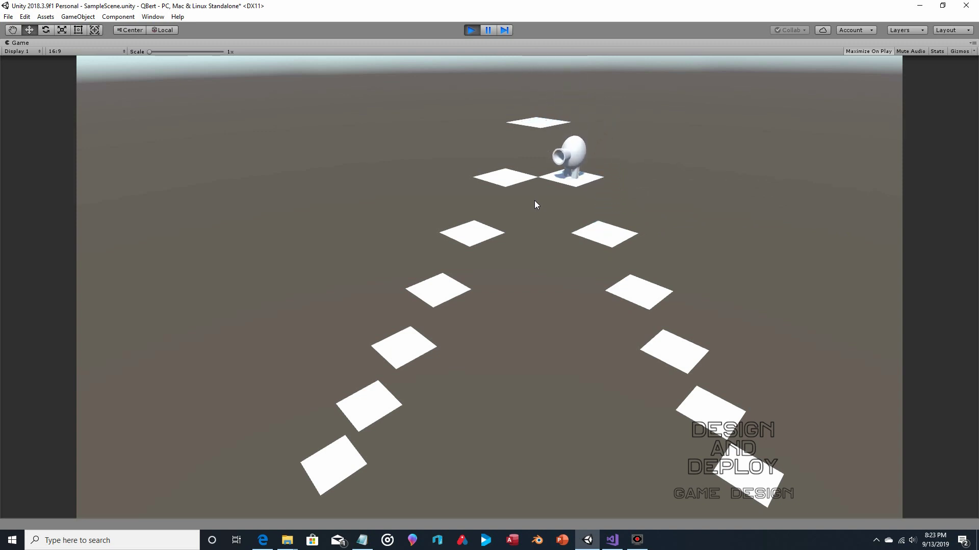
{"action": "key", "text": "Right"}
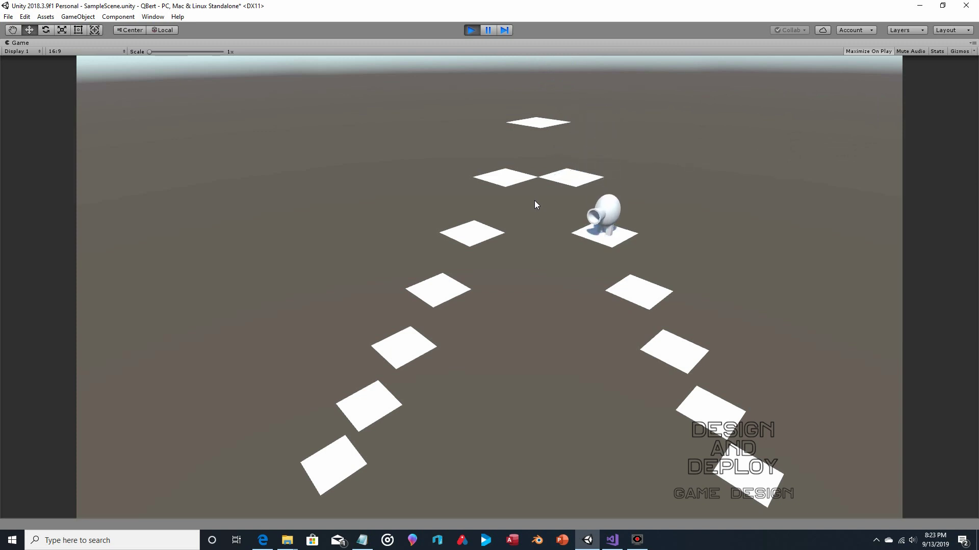
{"action": "key", "text": "Right"}
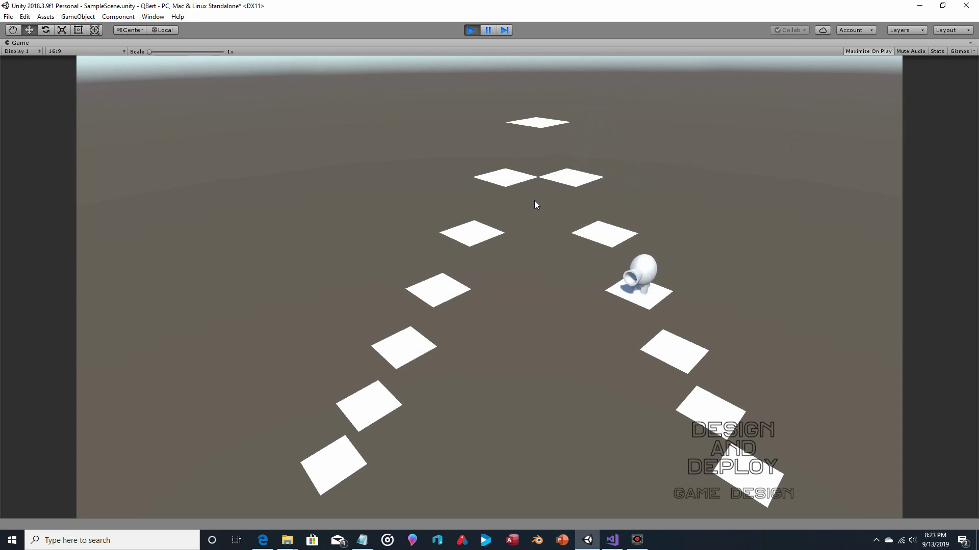
{"action": "key", "text": "Right"}
{"action": "key", "text": "Right"}
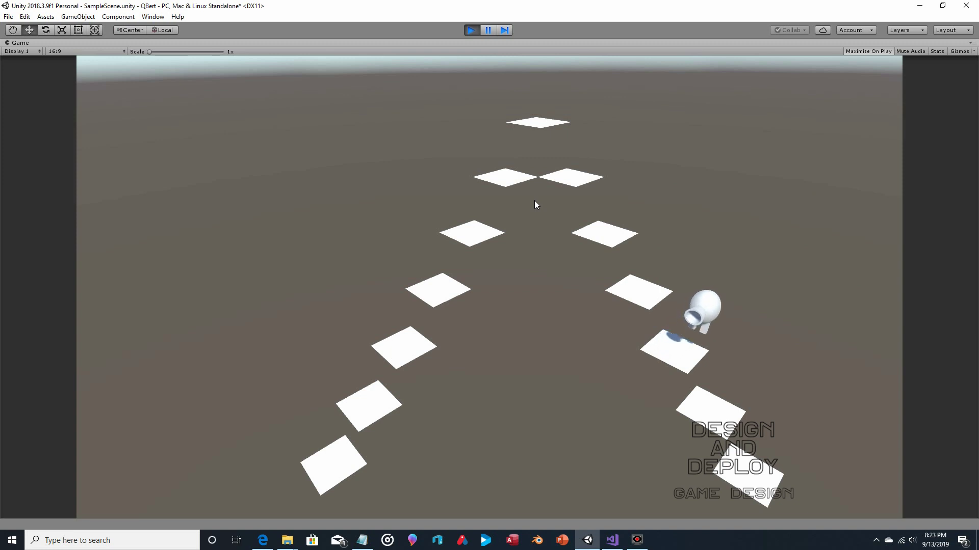
{"action": "key", "text": "Right"}
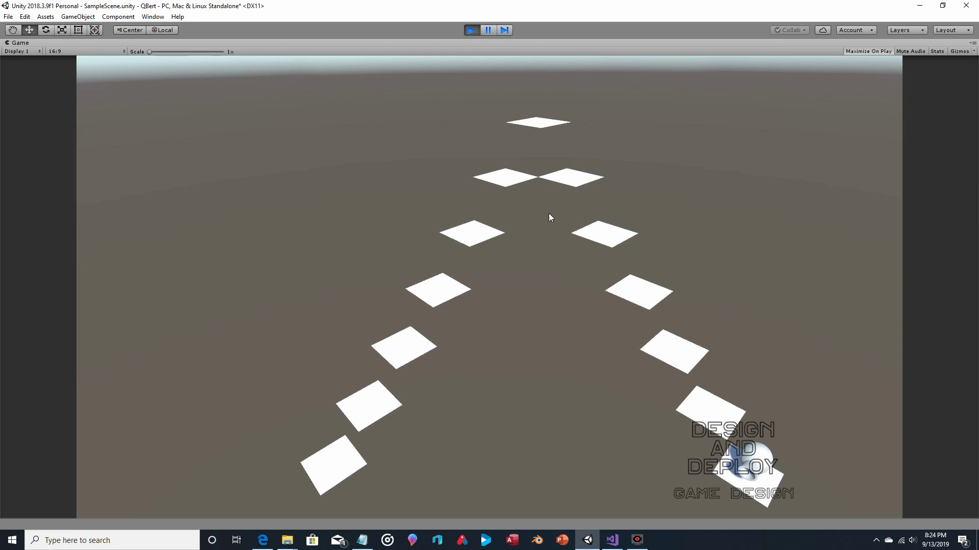
{"action": "key", "text": "Left"}
{"action": "key", "text": "Left"}
{"action": "key", "text": "Left"}
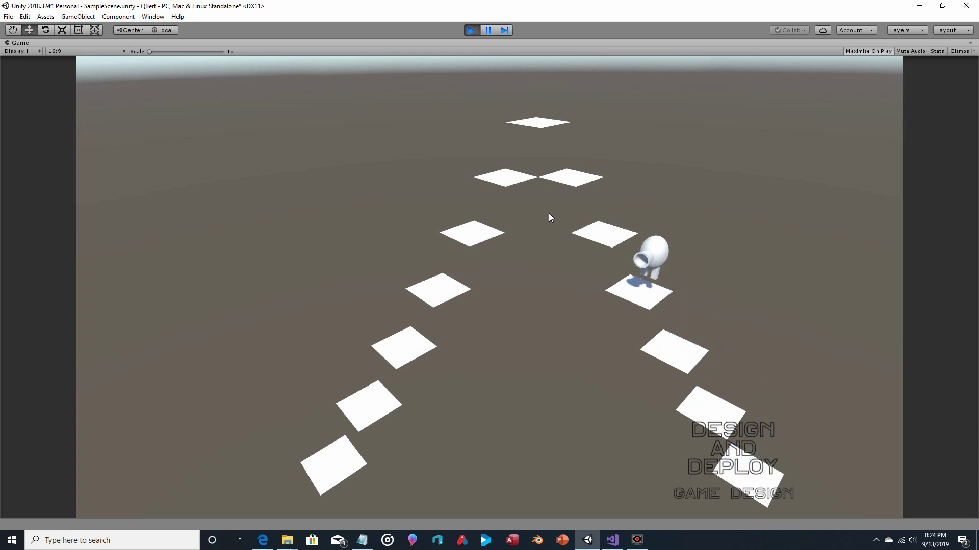
{"action": "key", "text": "Left"}
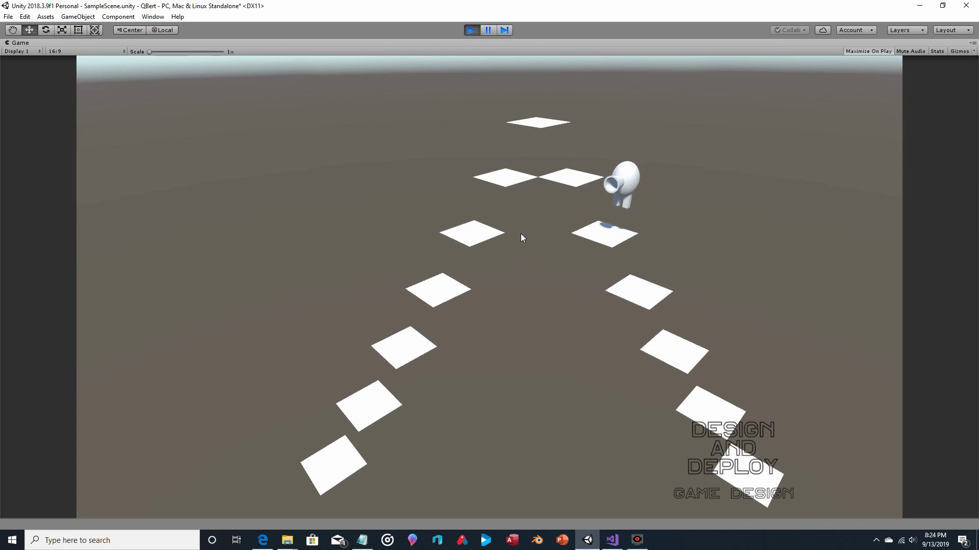
{"action": "key", "text": "Left"}
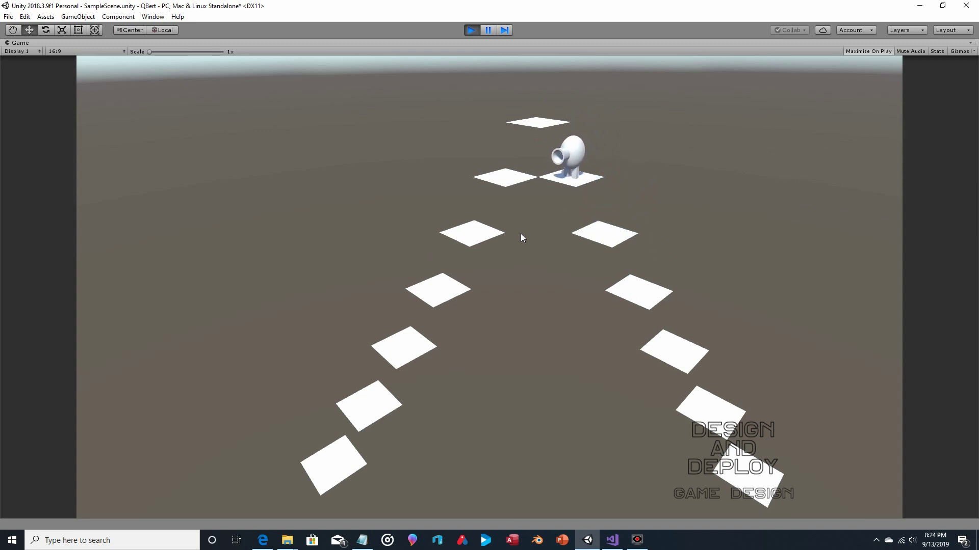
{"action": "key", "text": "Left"}
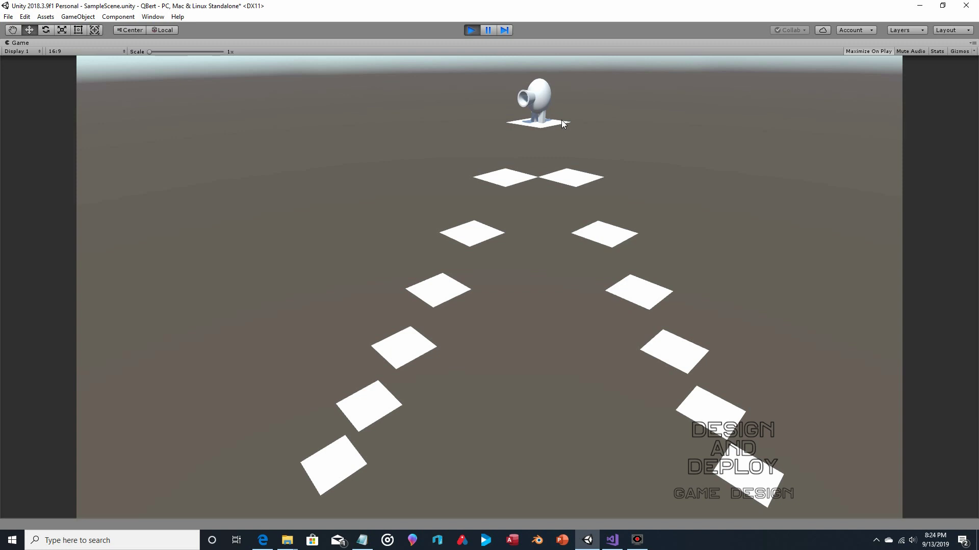
Exit Play mode to end the right-edge movement test.
{"action": "left_click", "coordinate": [470, 31]}
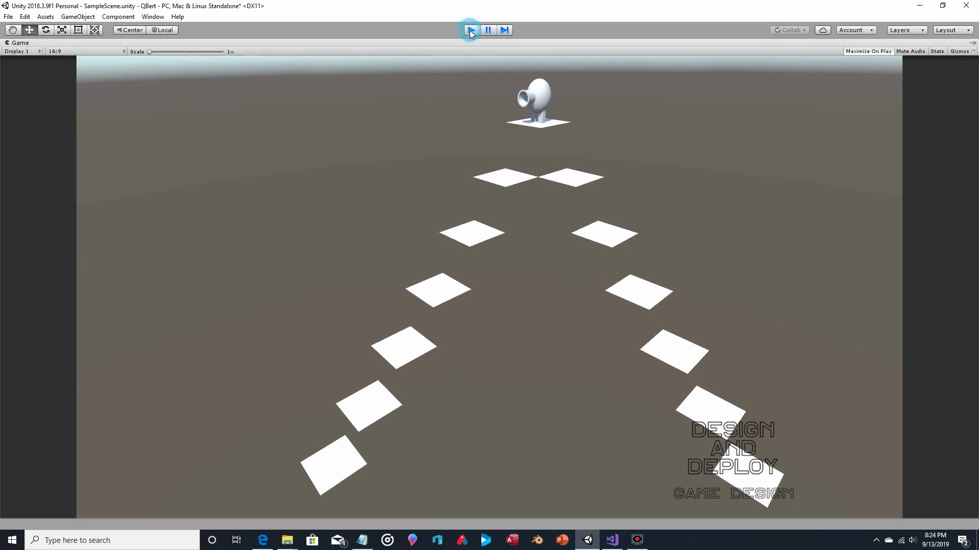